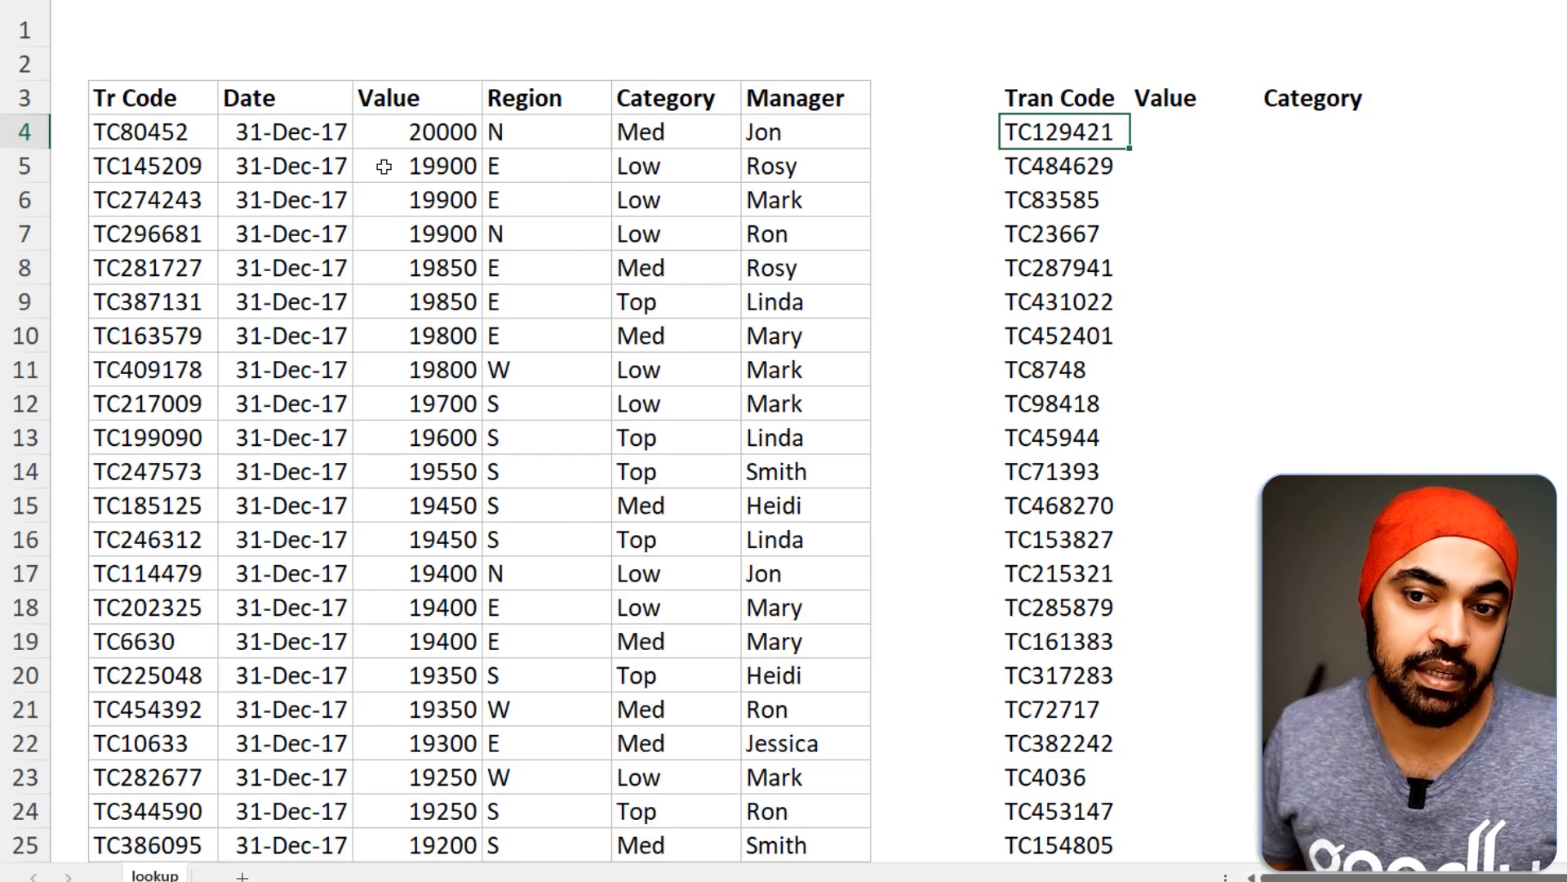
{"action": "mouse_move", "coordinate": [72, 77]}
{"action": "left_mouse_down"}
{"action": "mouse_move", "coordinate": [447, 266]}
{"action": "mouse_move", "coordinate": [868, 512]}
{"action": "left_mouse_up"}
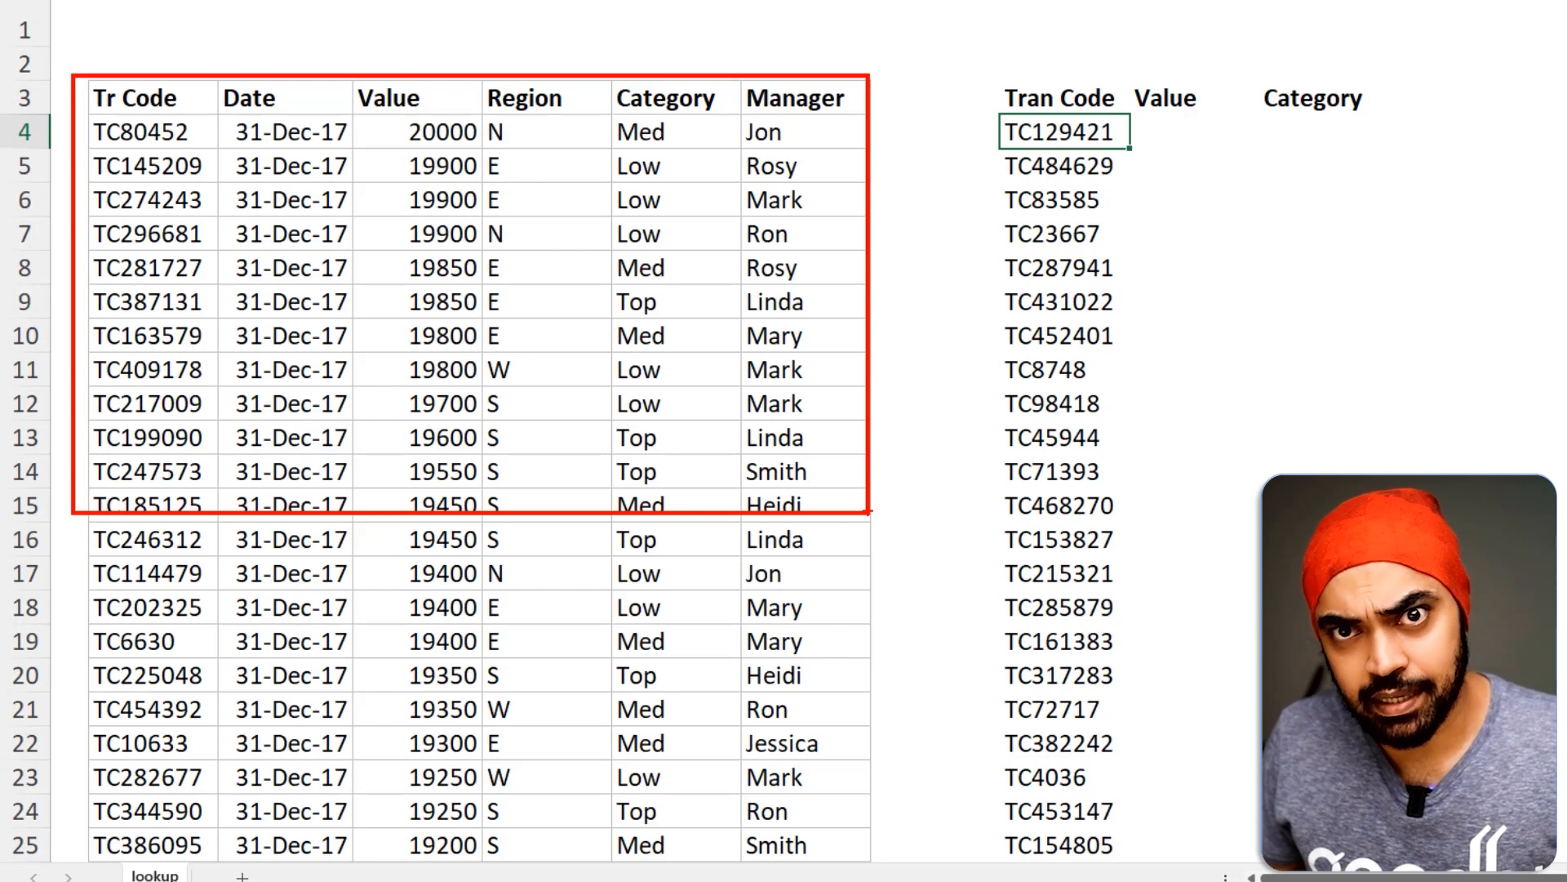
{"action": "left_click_drag", "start_coordinate": [131, 13], "coordinate": [125, 72]}
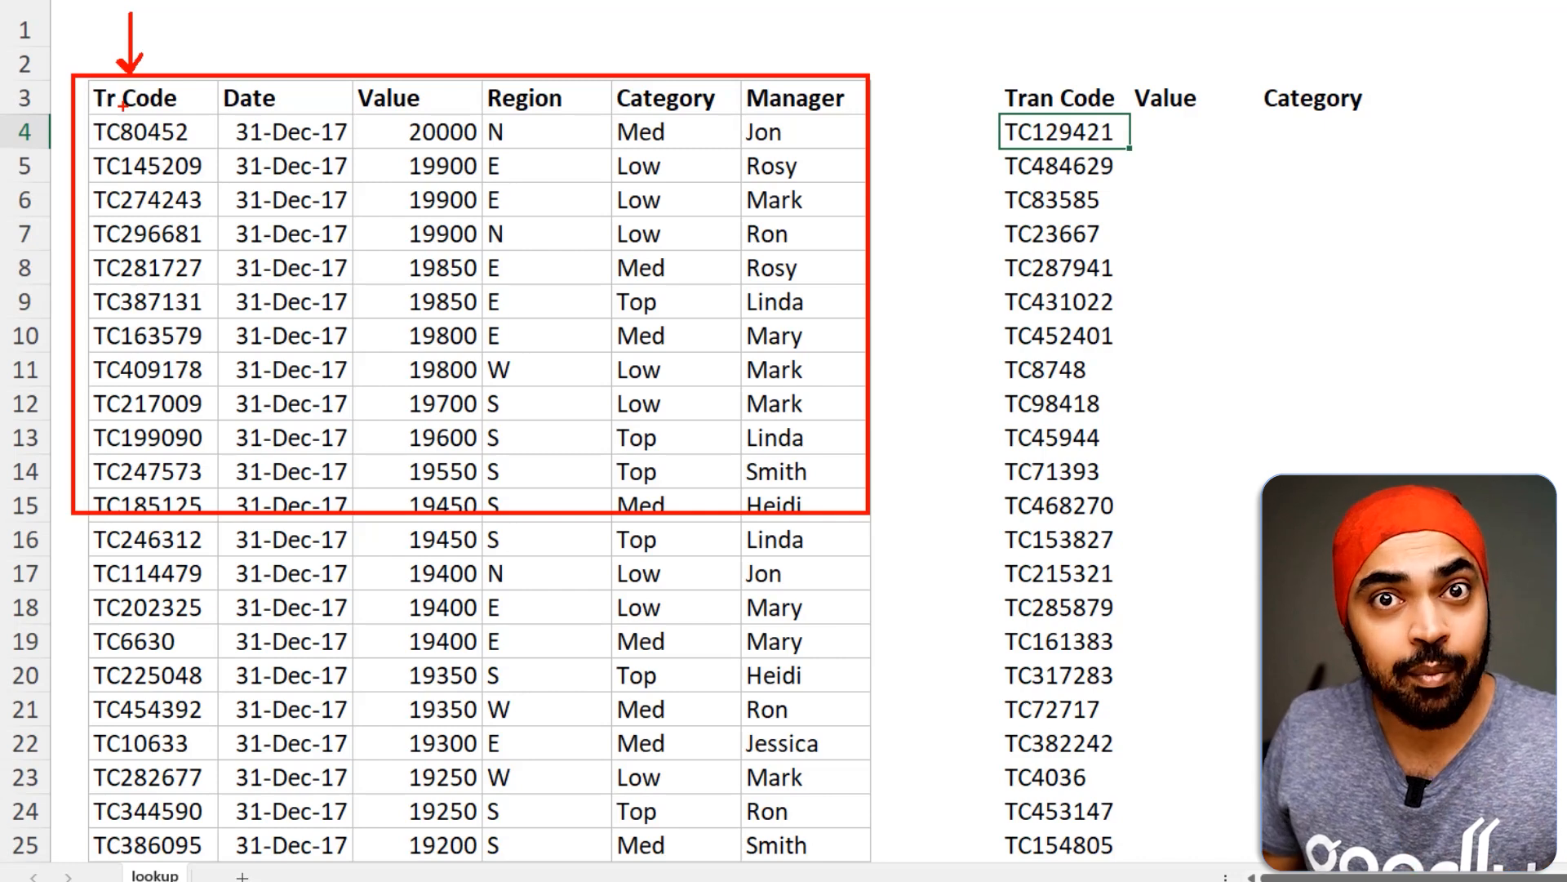
{"action": "key", "text": "Escape"}
Sort the transaction table in ascending order by the Tr Code column
{"action": "left_click", "coordinate": [152, 174]}
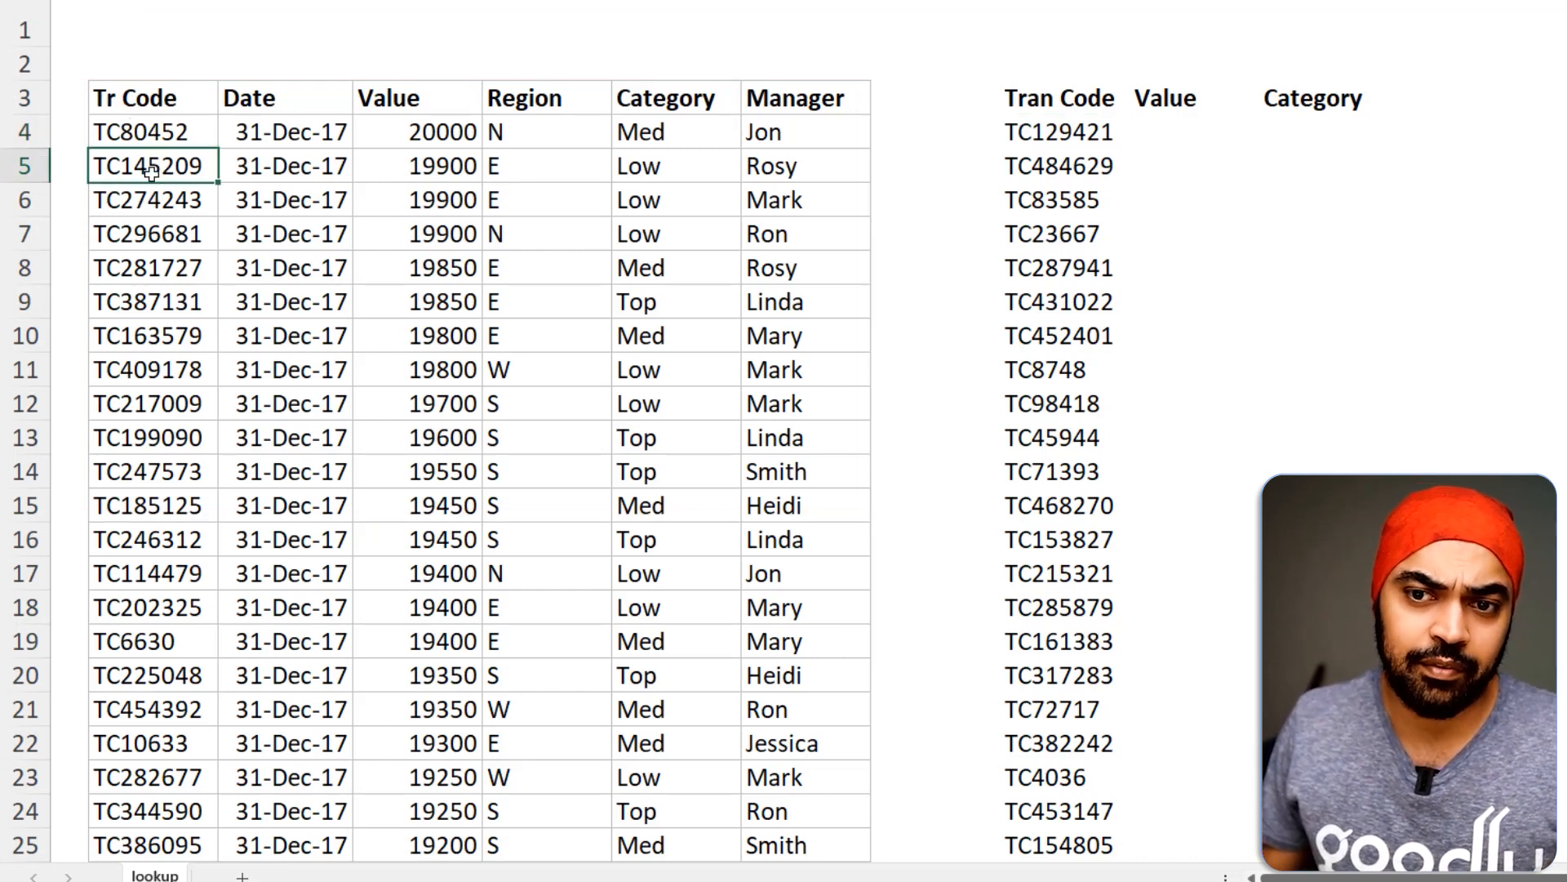
{"action": "left_click", "coordinate": [159, 298]}
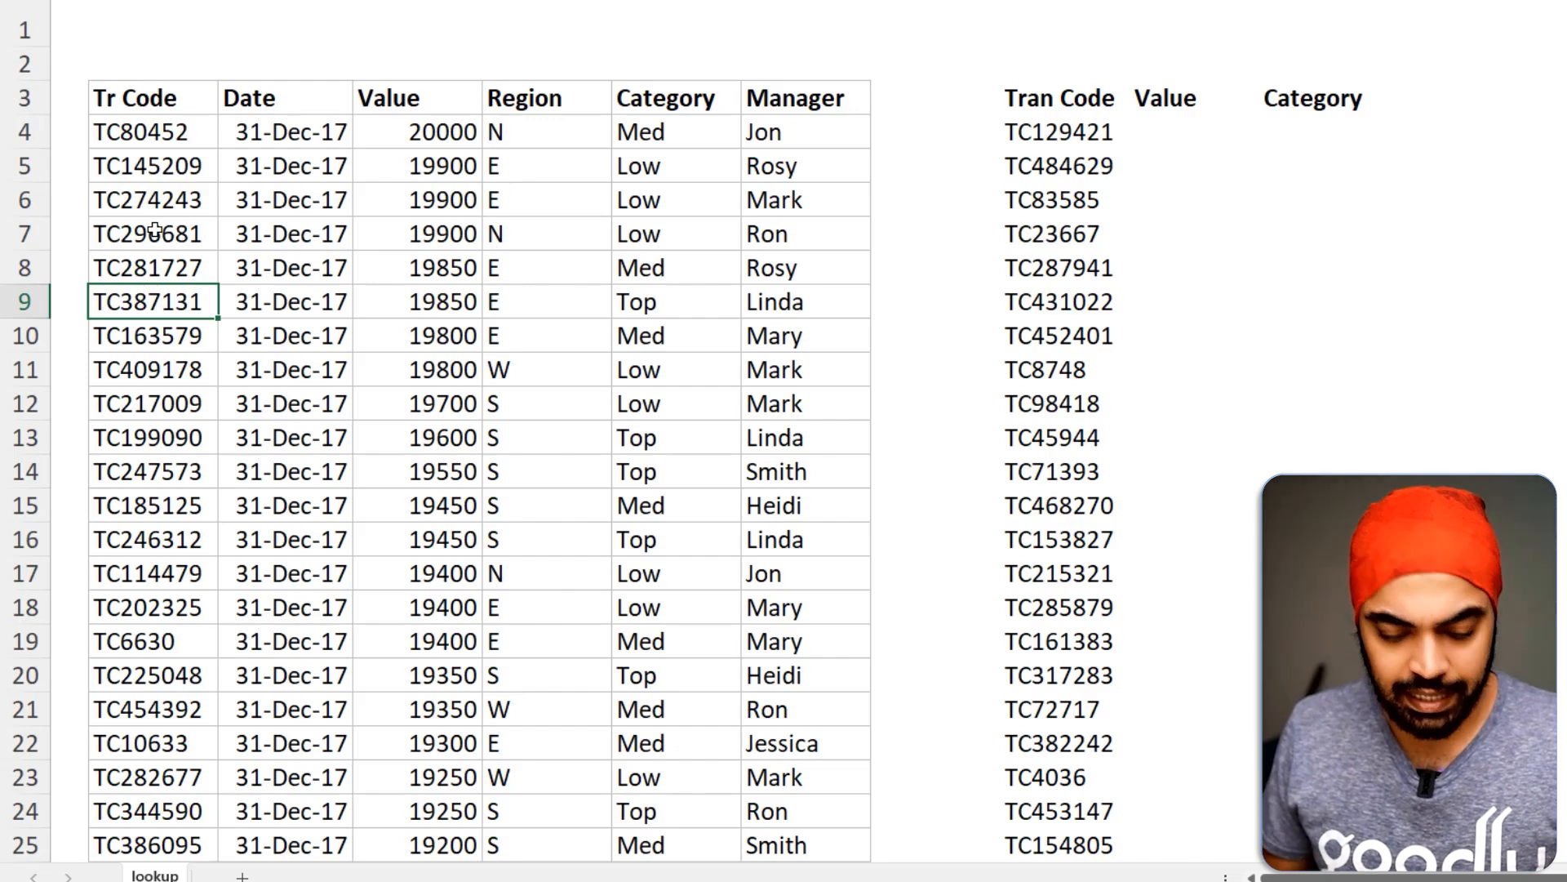
{"action": "key", "text": "alt+a"}
{"action": "key", "text": "s"}
{"action": "key", "text": "a"}
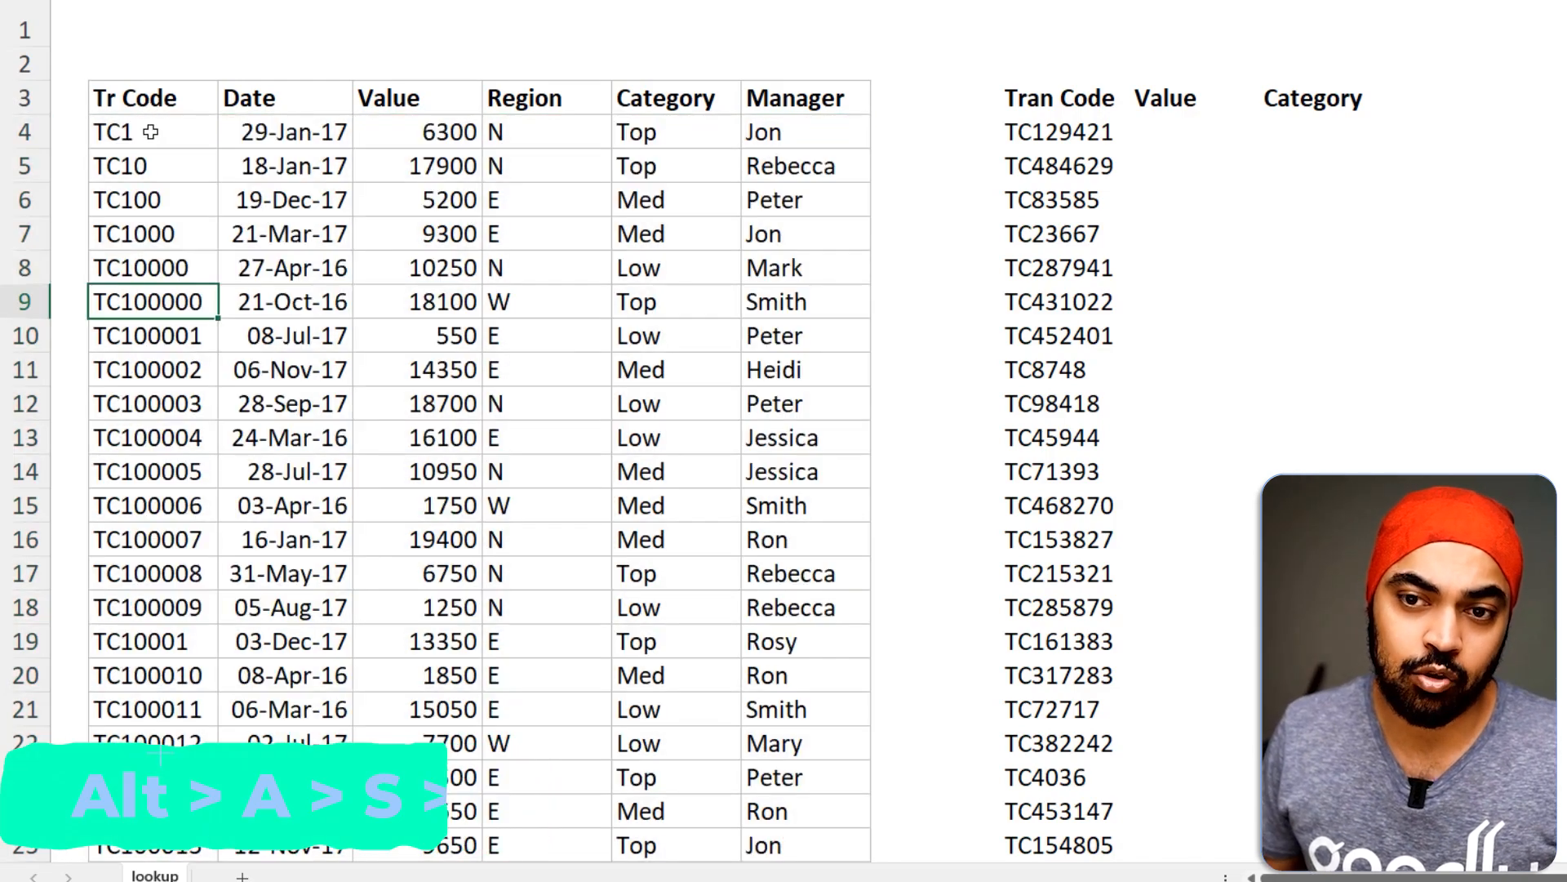
{"action": "left_click_drag", "start_coordinate": [199, 129], "coordinate": [152, 370]}
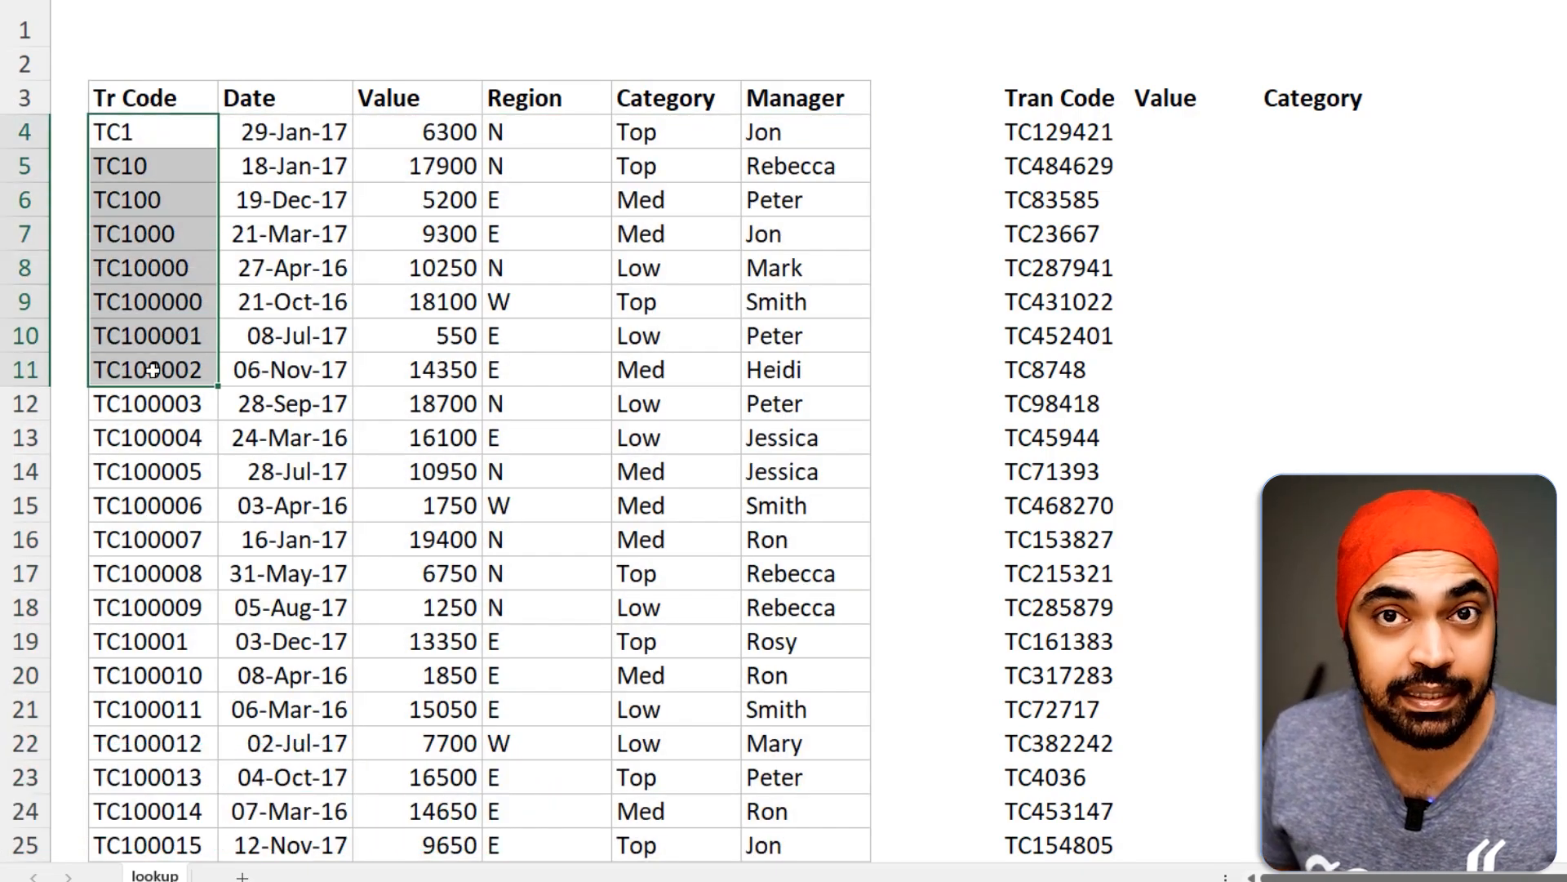
{"action": "left_click", "coordinate": [146, 128]}
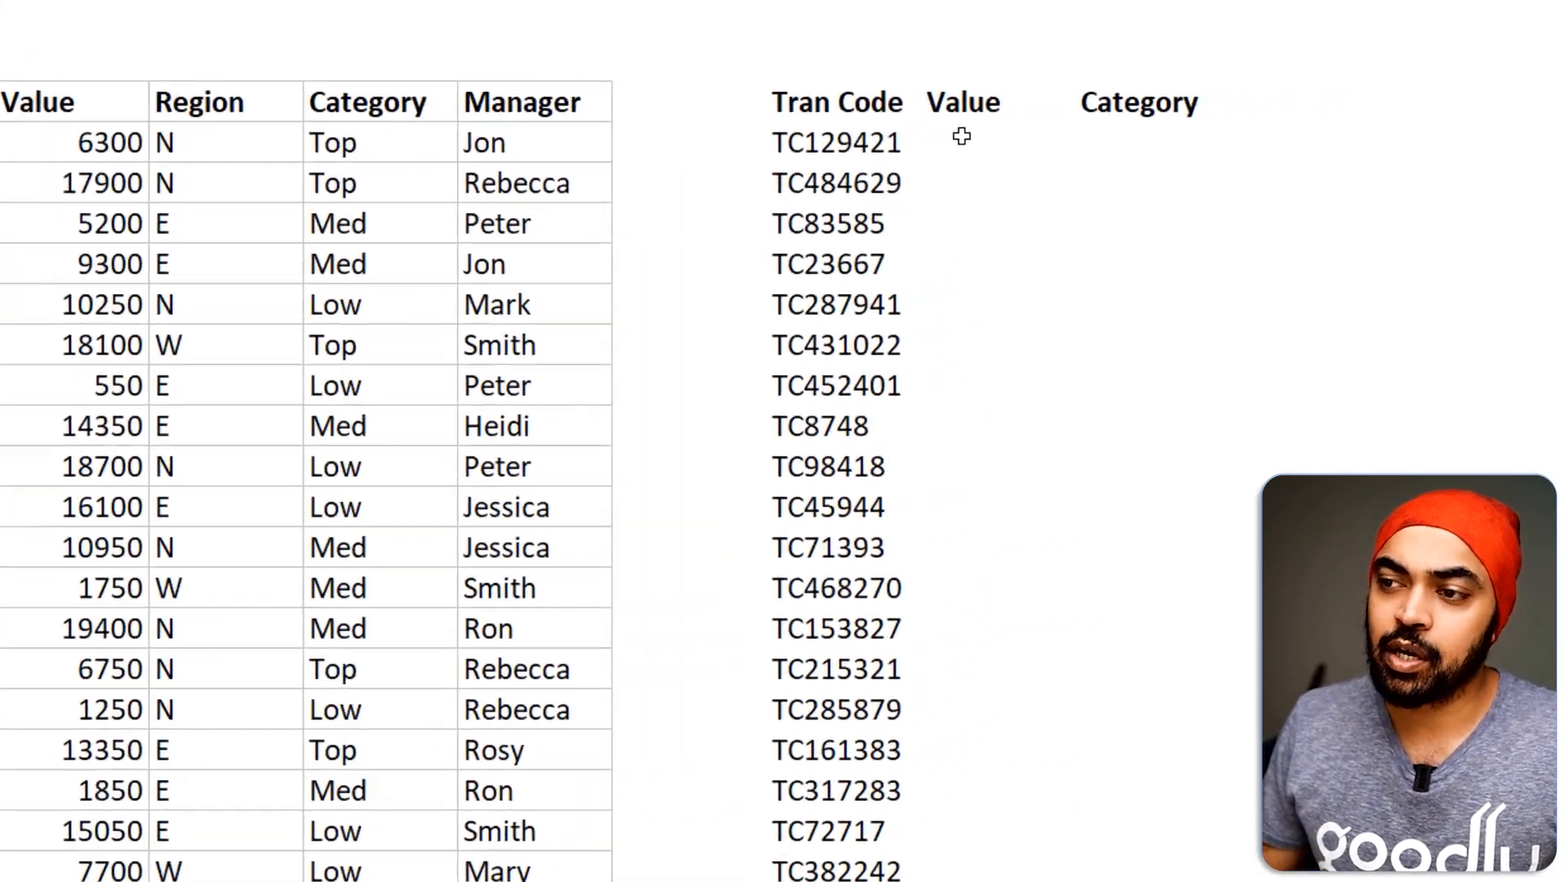
Start a VLOOKUP formula in J4, the first Value cell, with I4 as the lookup value
{"action": "left_click", "coordinate": [1171, 122]}
{"action": "type", "text": "="}
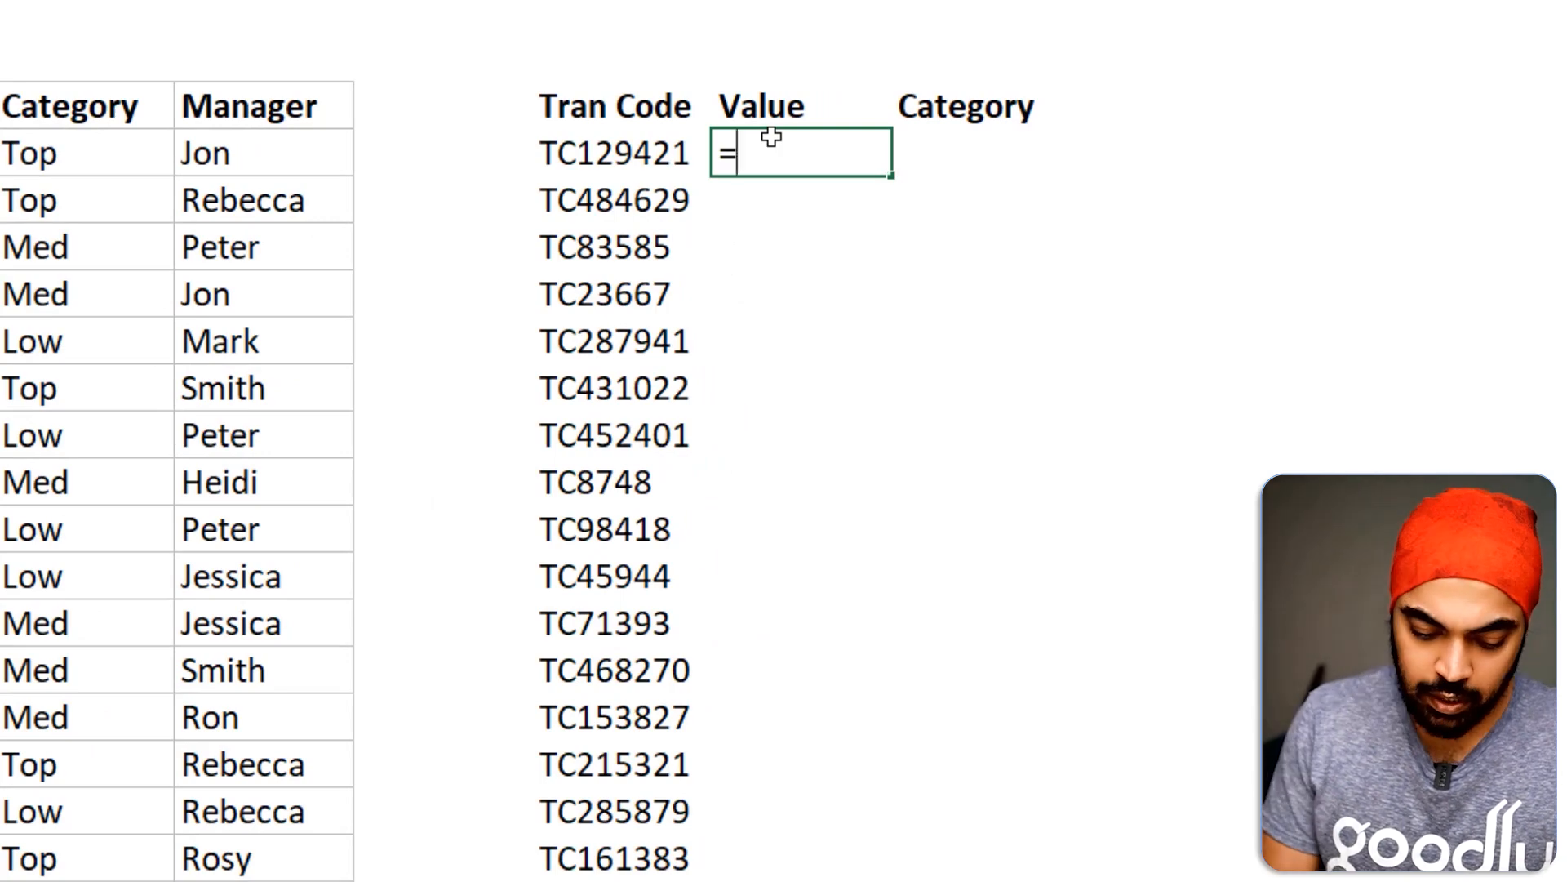
{"action": "type", "text": "vl"}
{"action": "key", "text": "Tab"}
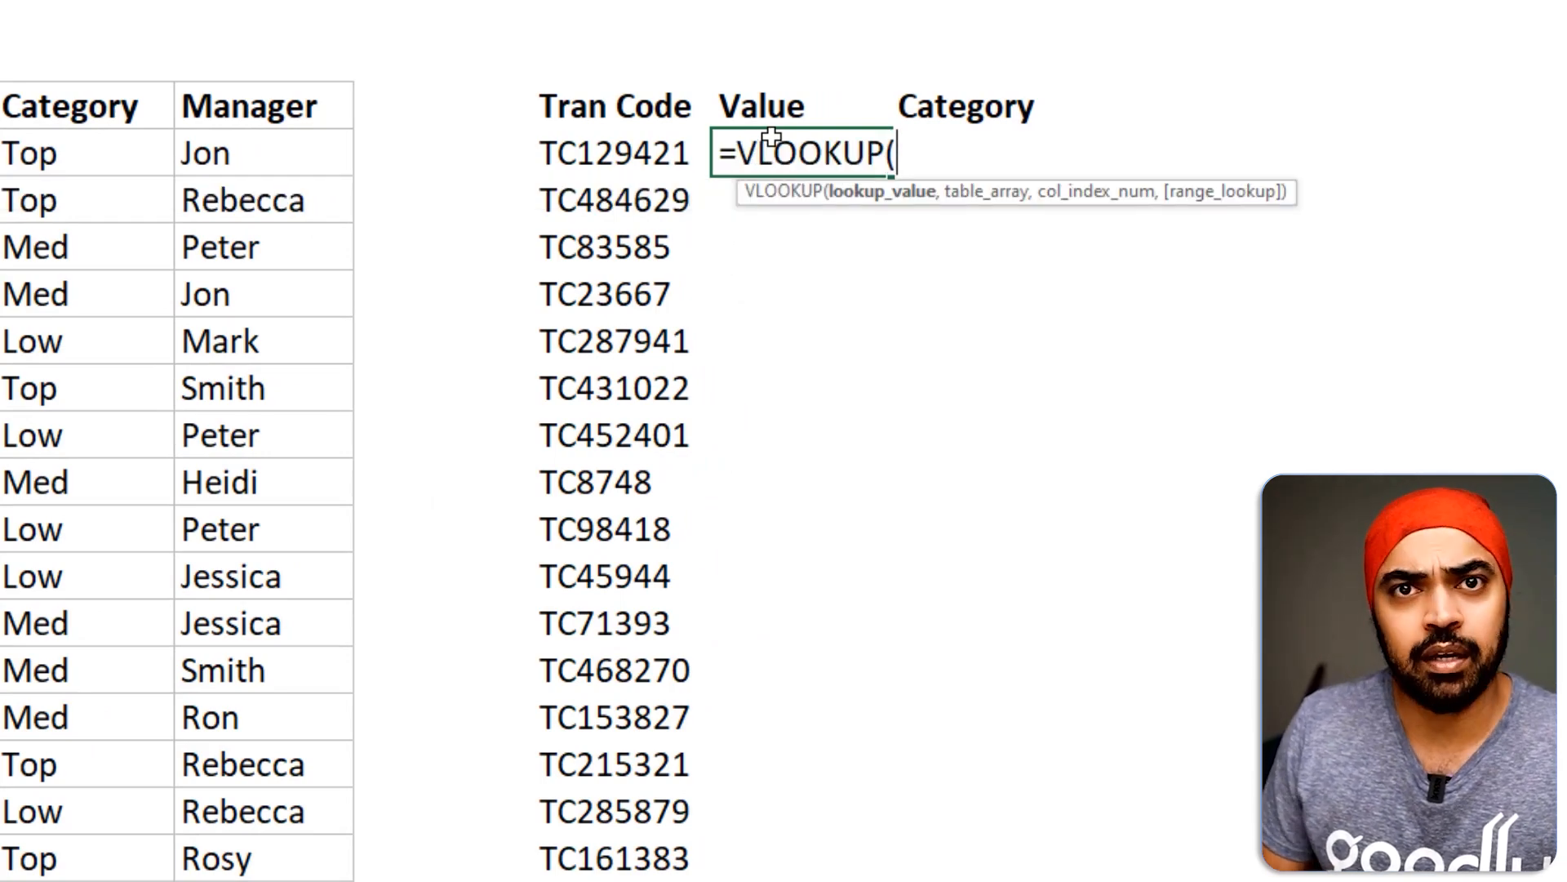
{"action": "key", "text": "Left"}
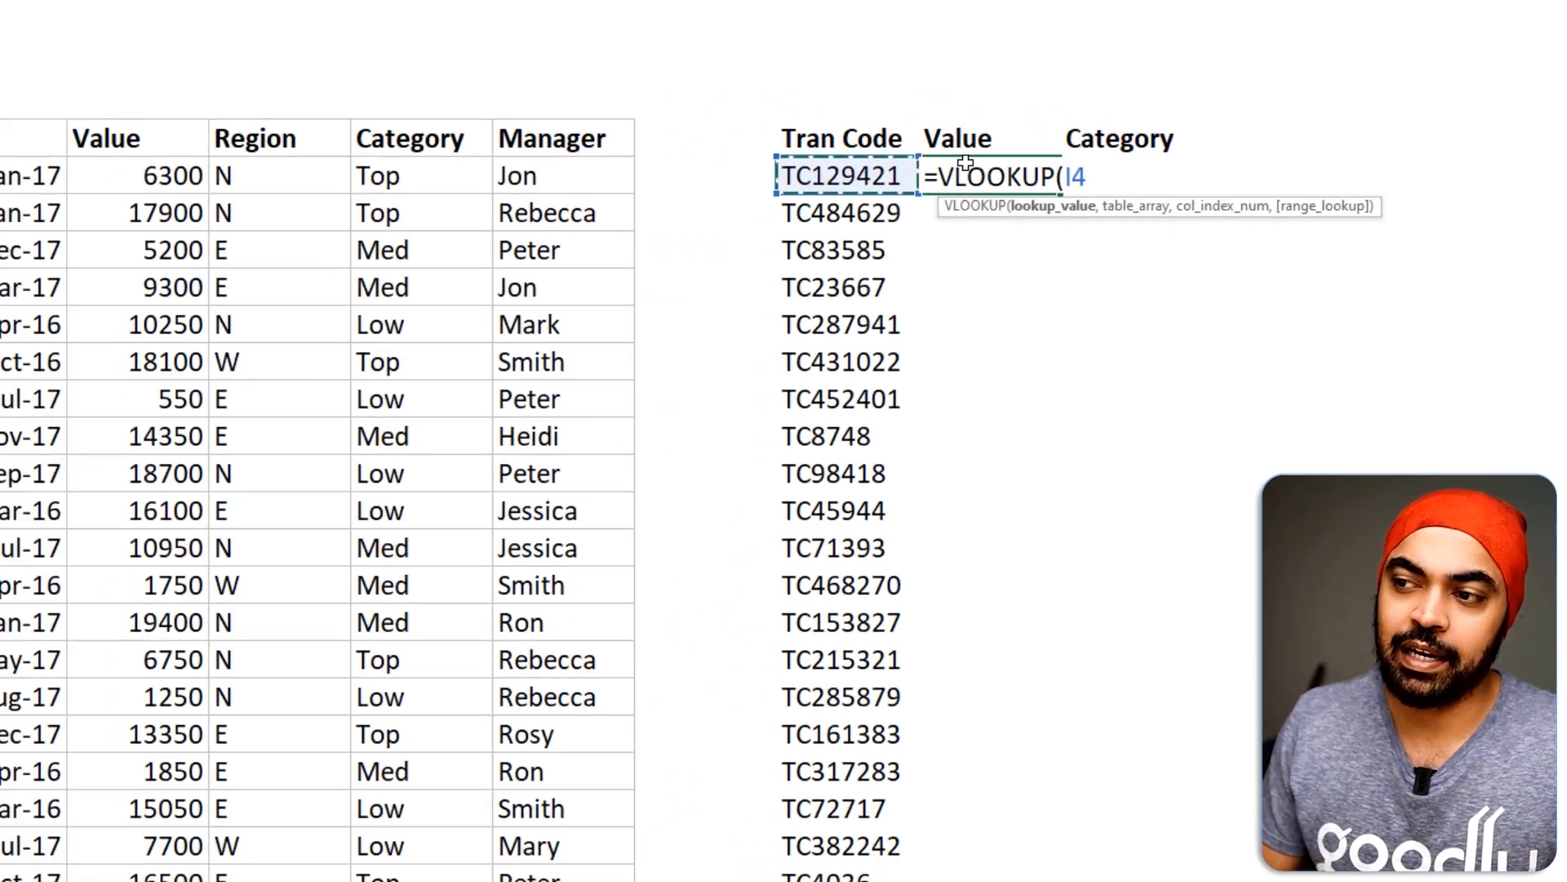
Set the VLOOKUP table array to the whole transaction data as the absolute range $B$4:$G$500004
{"action": "type", "text": ","}
{"action": "key", "text": "Left"}
{"action": "key", "text": "Left"}
{"action": "key", "text": "Left"}
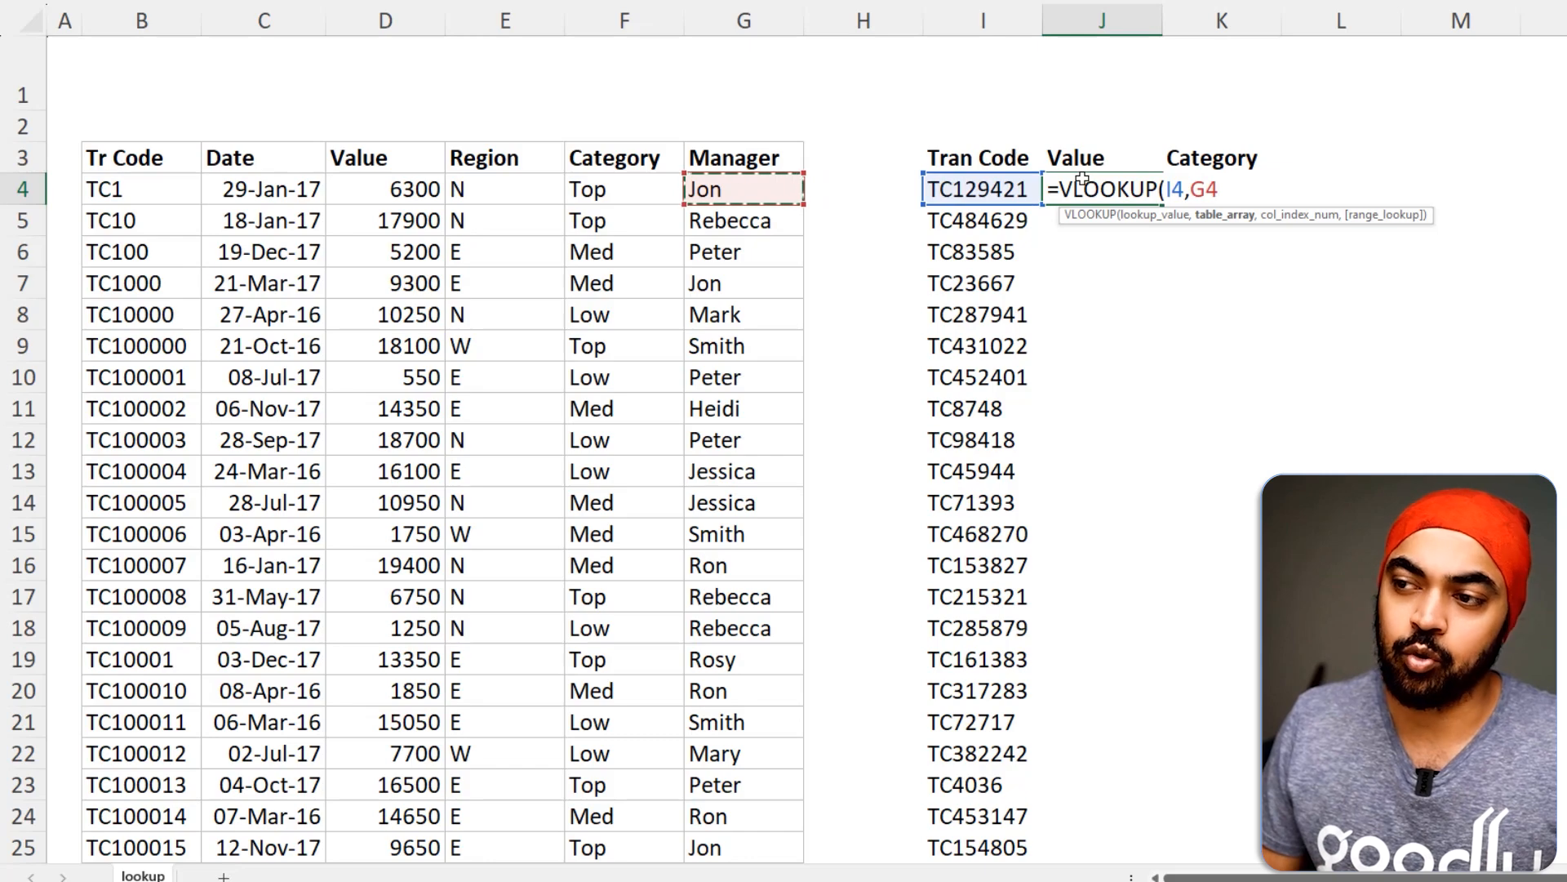
{"action": "key", "text": "ctrl+shift+Down"}
{"action": "key", "text": "ctrl+shift+Left"}
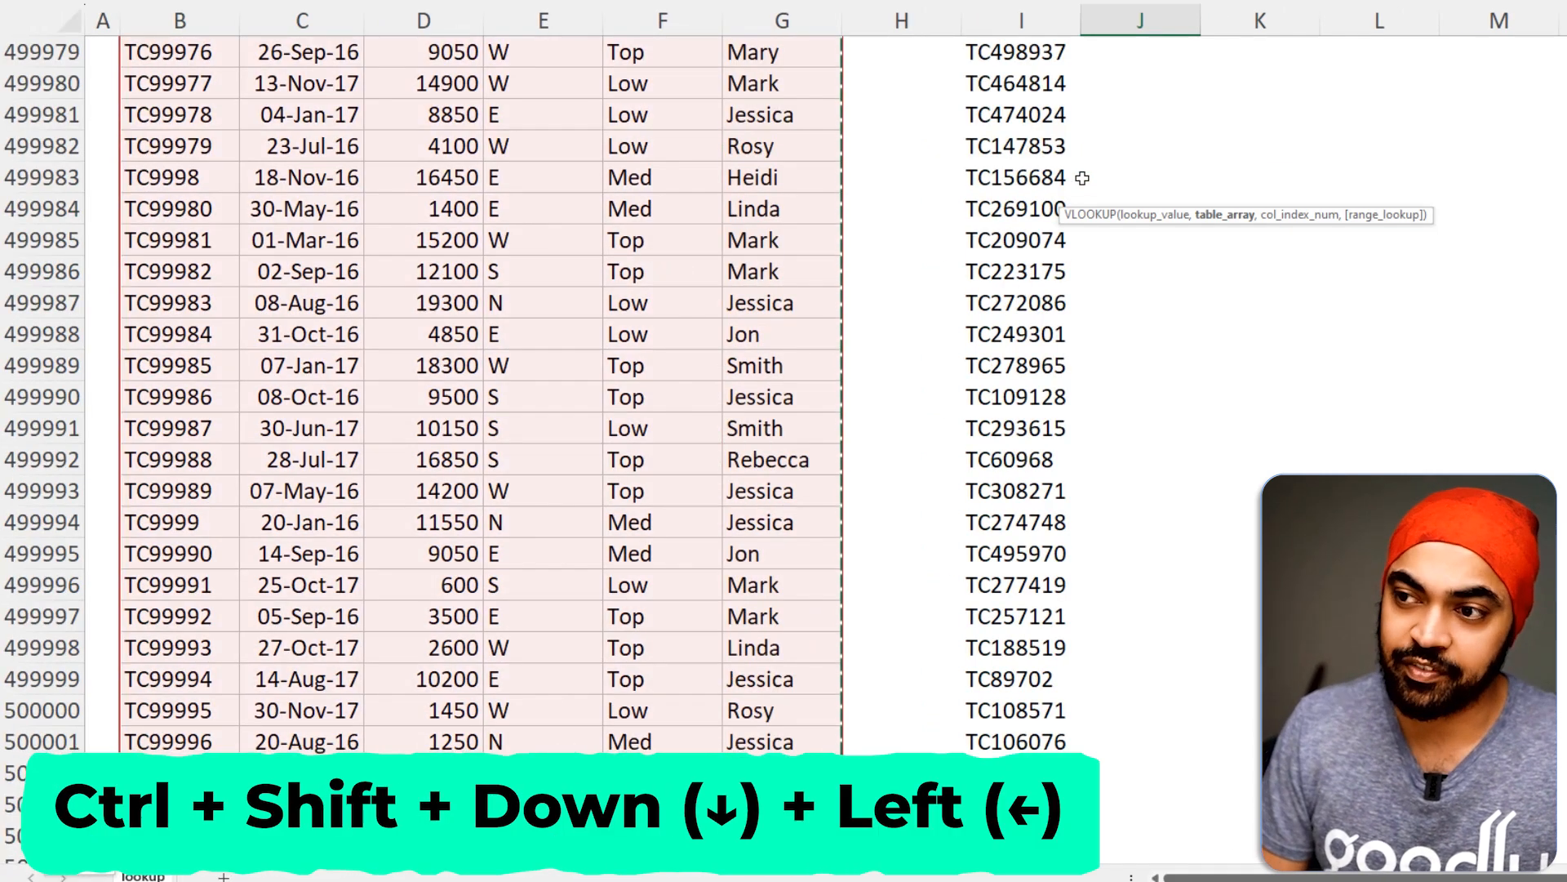
{"action": "key", "text": "ctrl+BackSpace"}
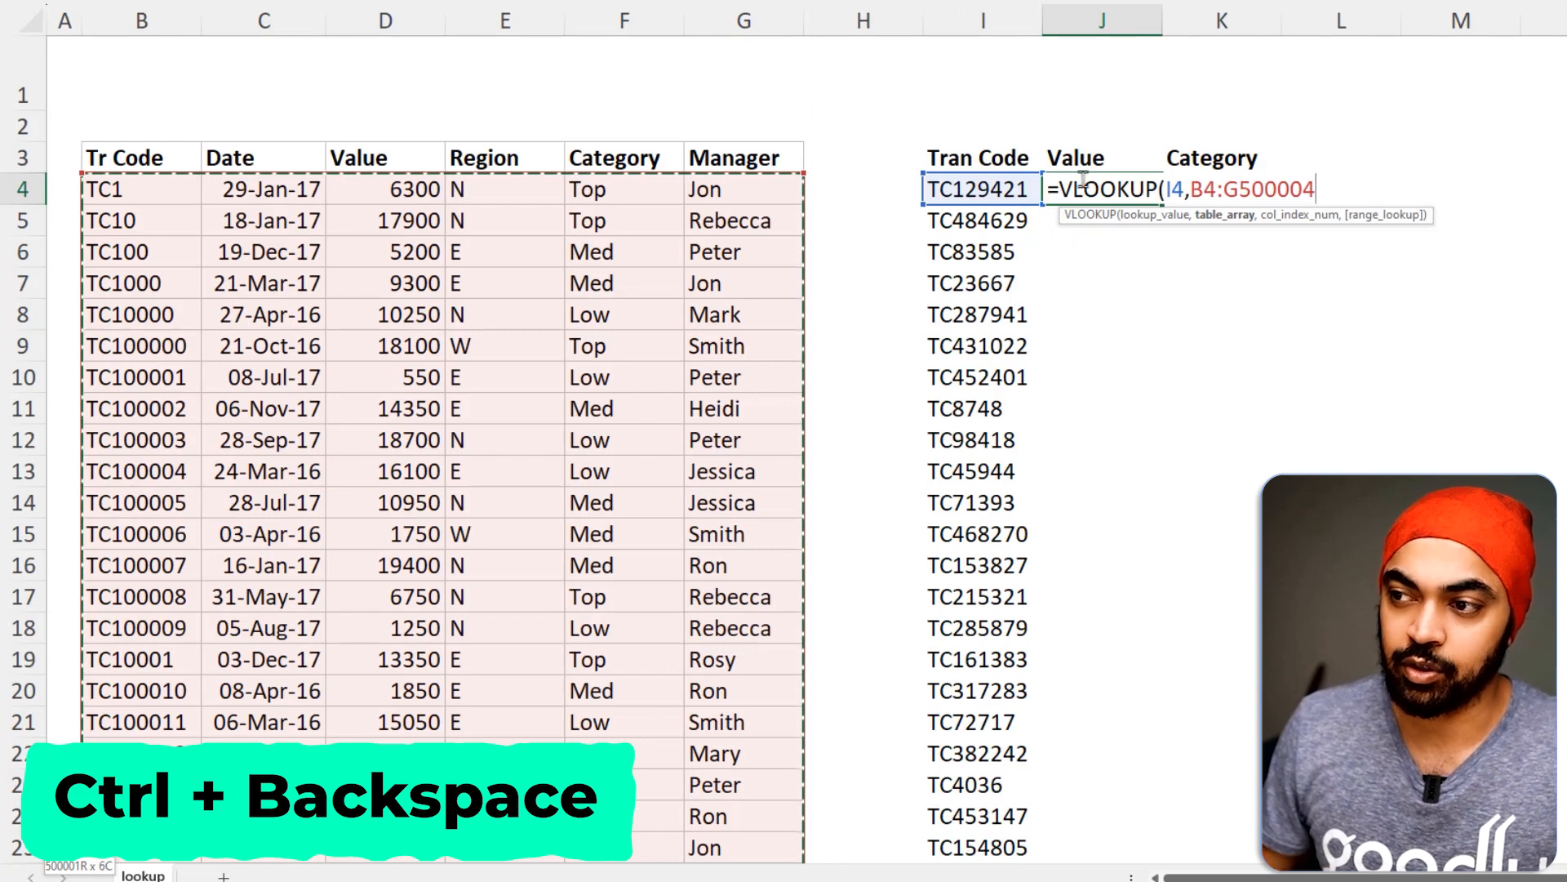
{"action": "left_click_drag", "start_coordinate": [1192, 192], "coordinate": [1423, 198]}
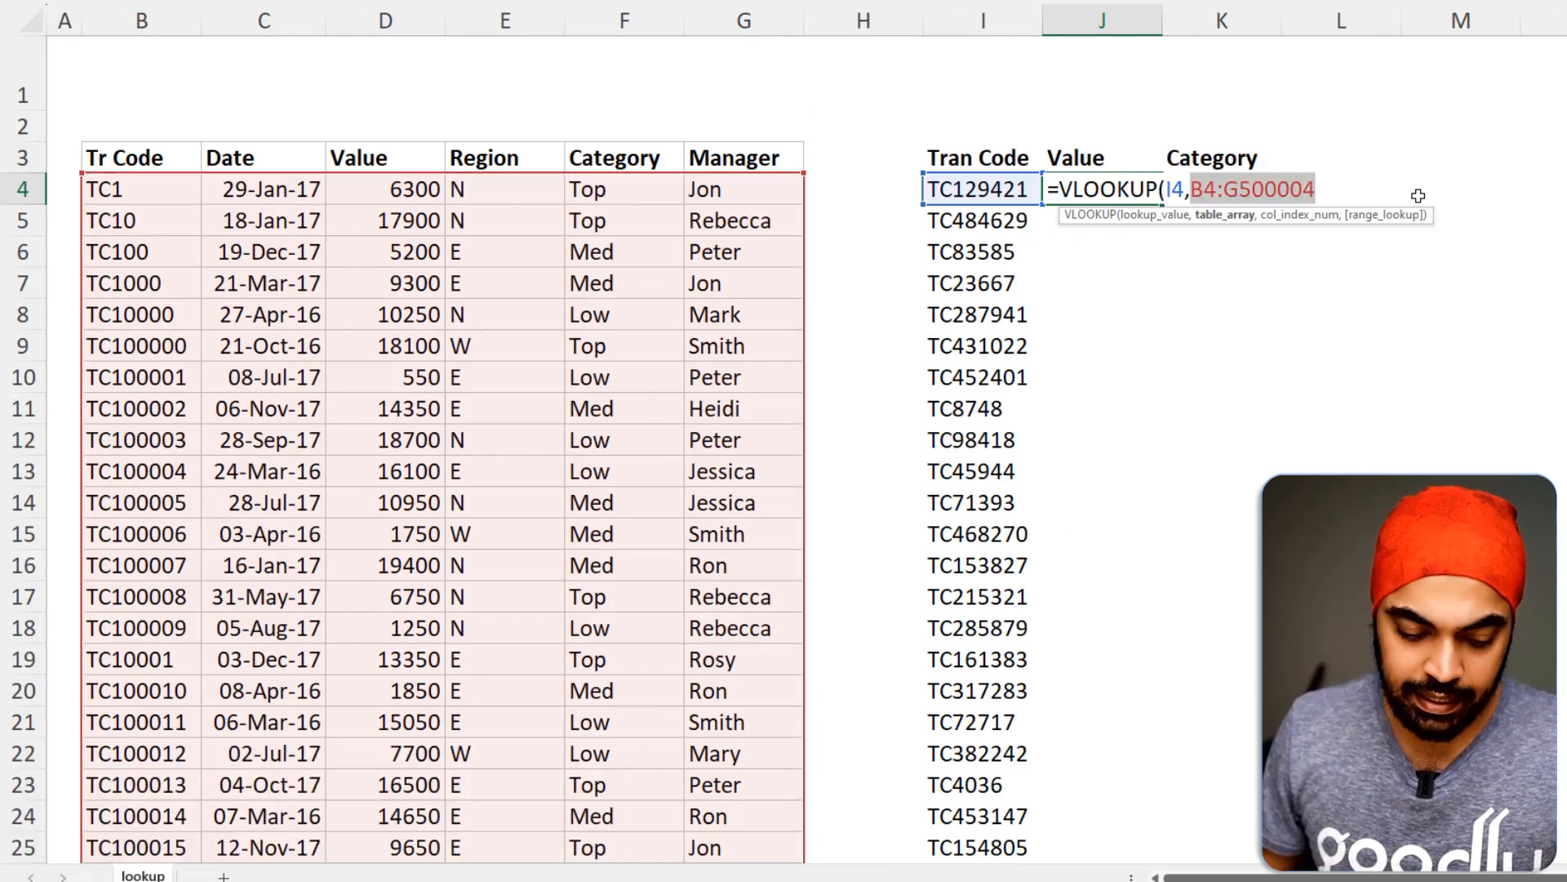
{"action": "key", "text": "F4"}
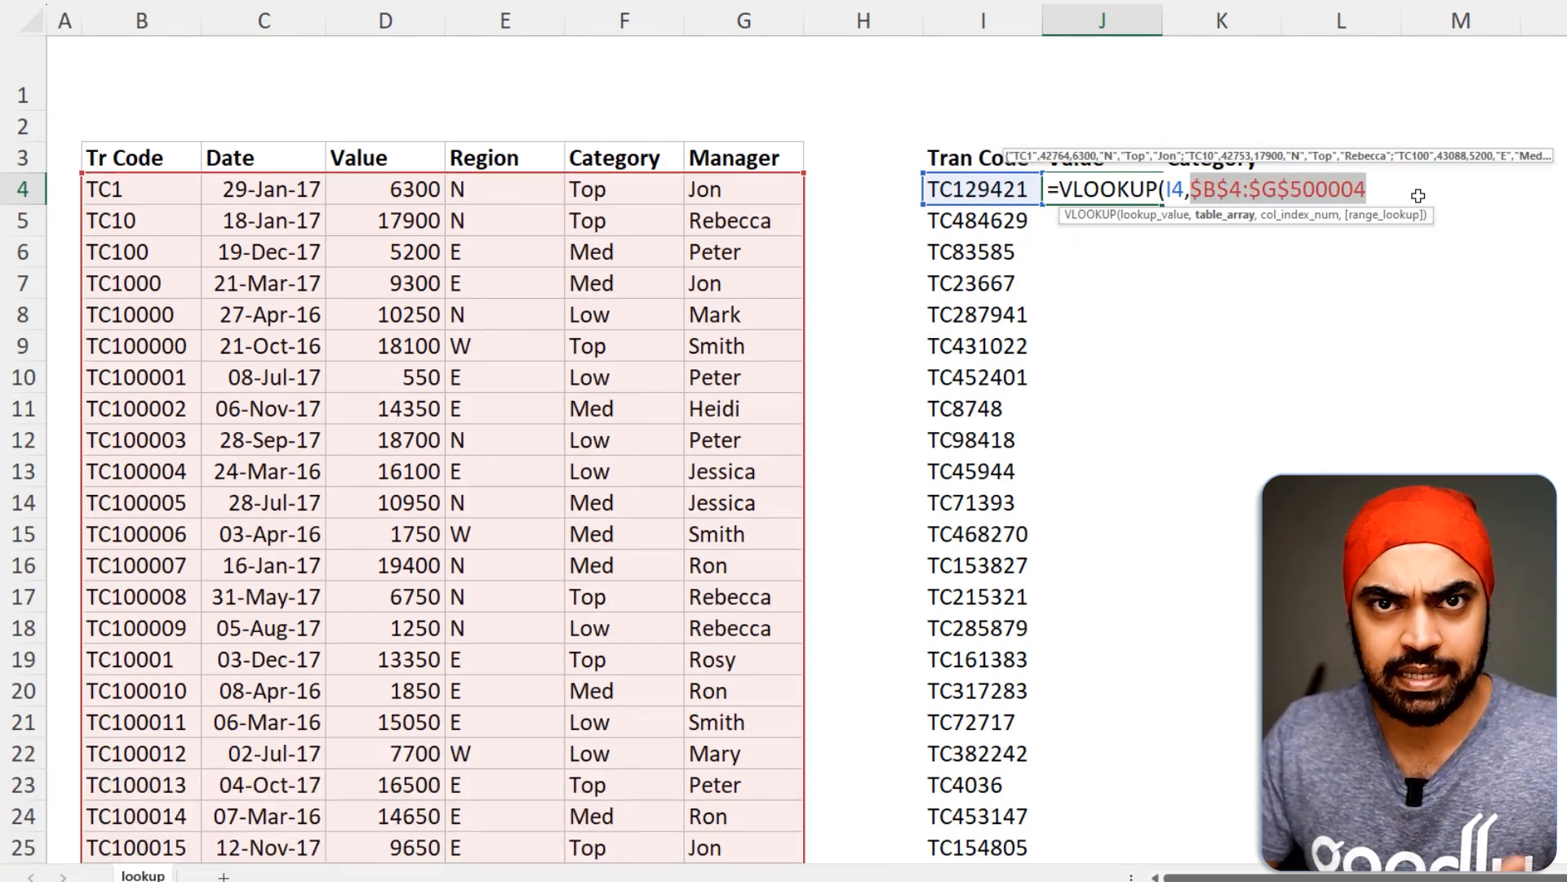
Complete the VLOOKUP formula in J4 with column index 3 and approximate match 1
{"action": "type", "text": ","}
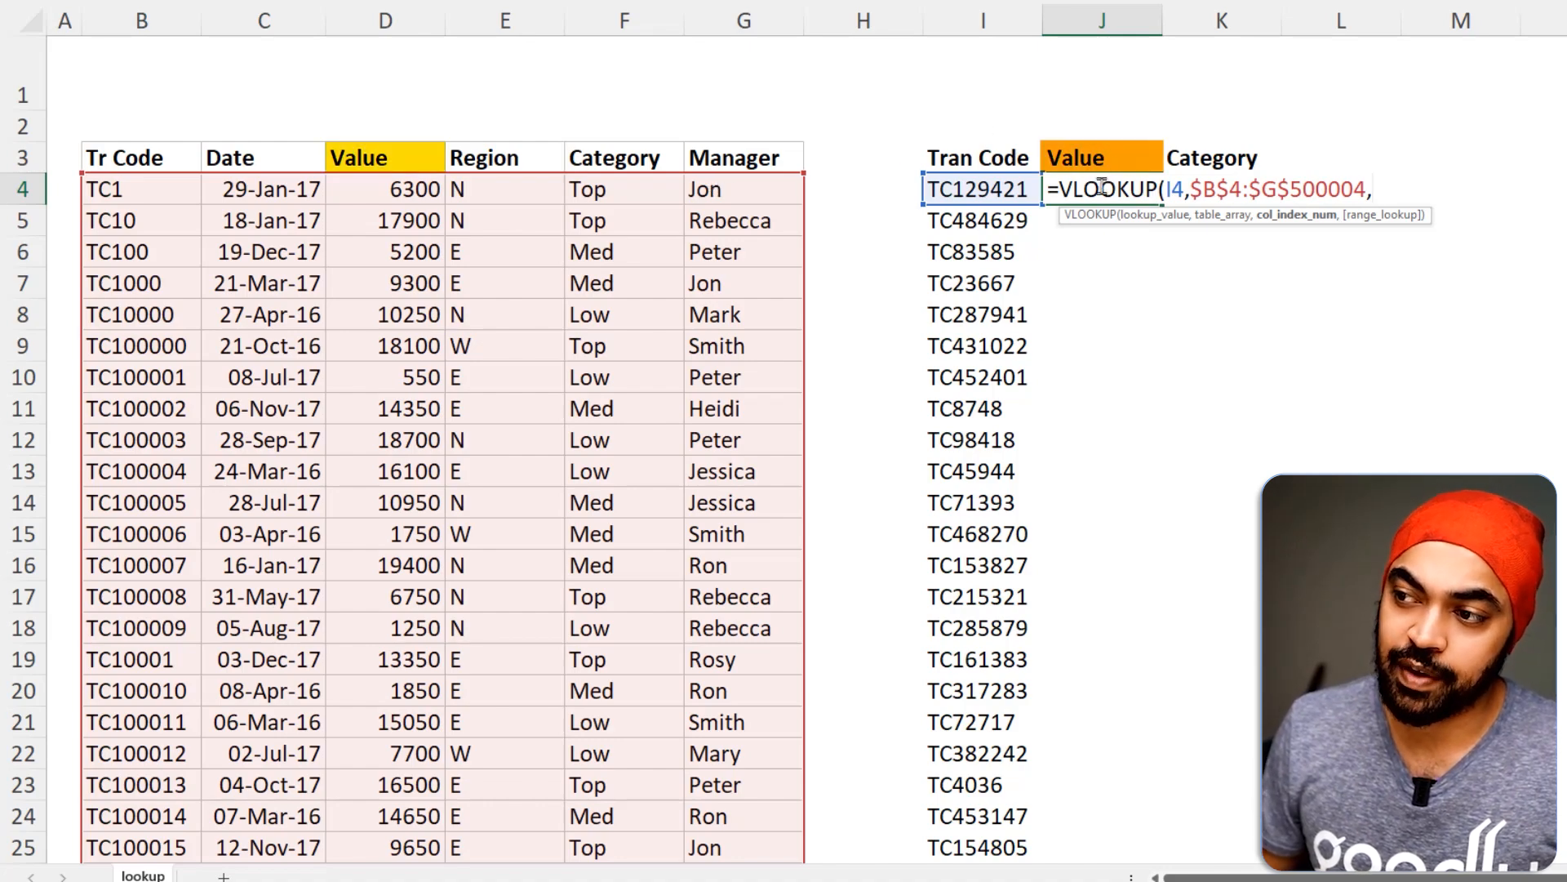
{"action": "type", "text": "3"}
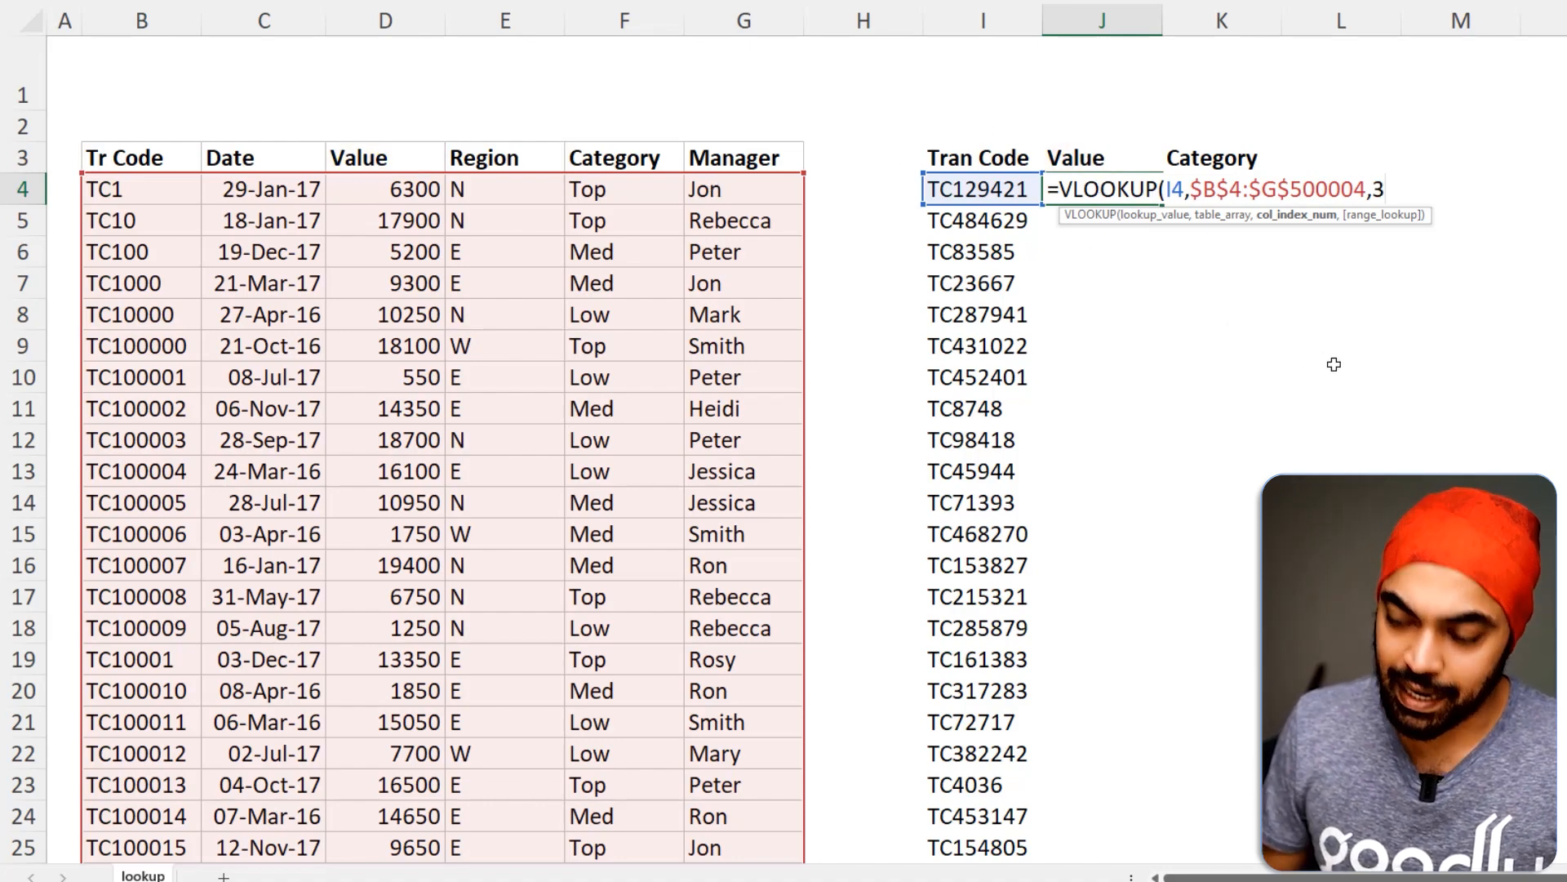
{"action": "type", "text": ","}
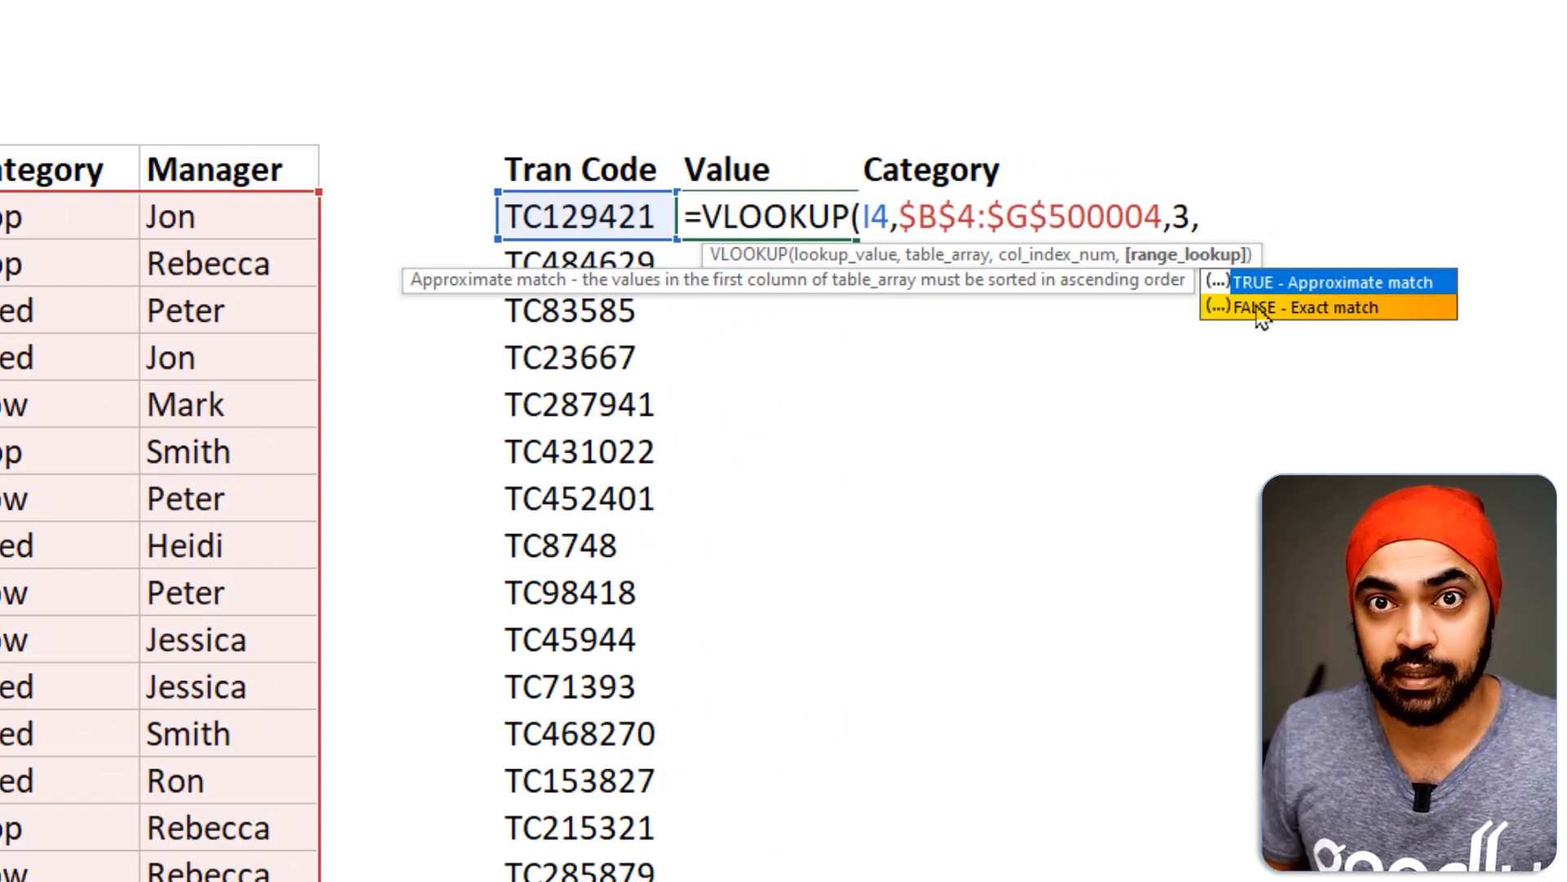
{"action": "type", "text": "1"}
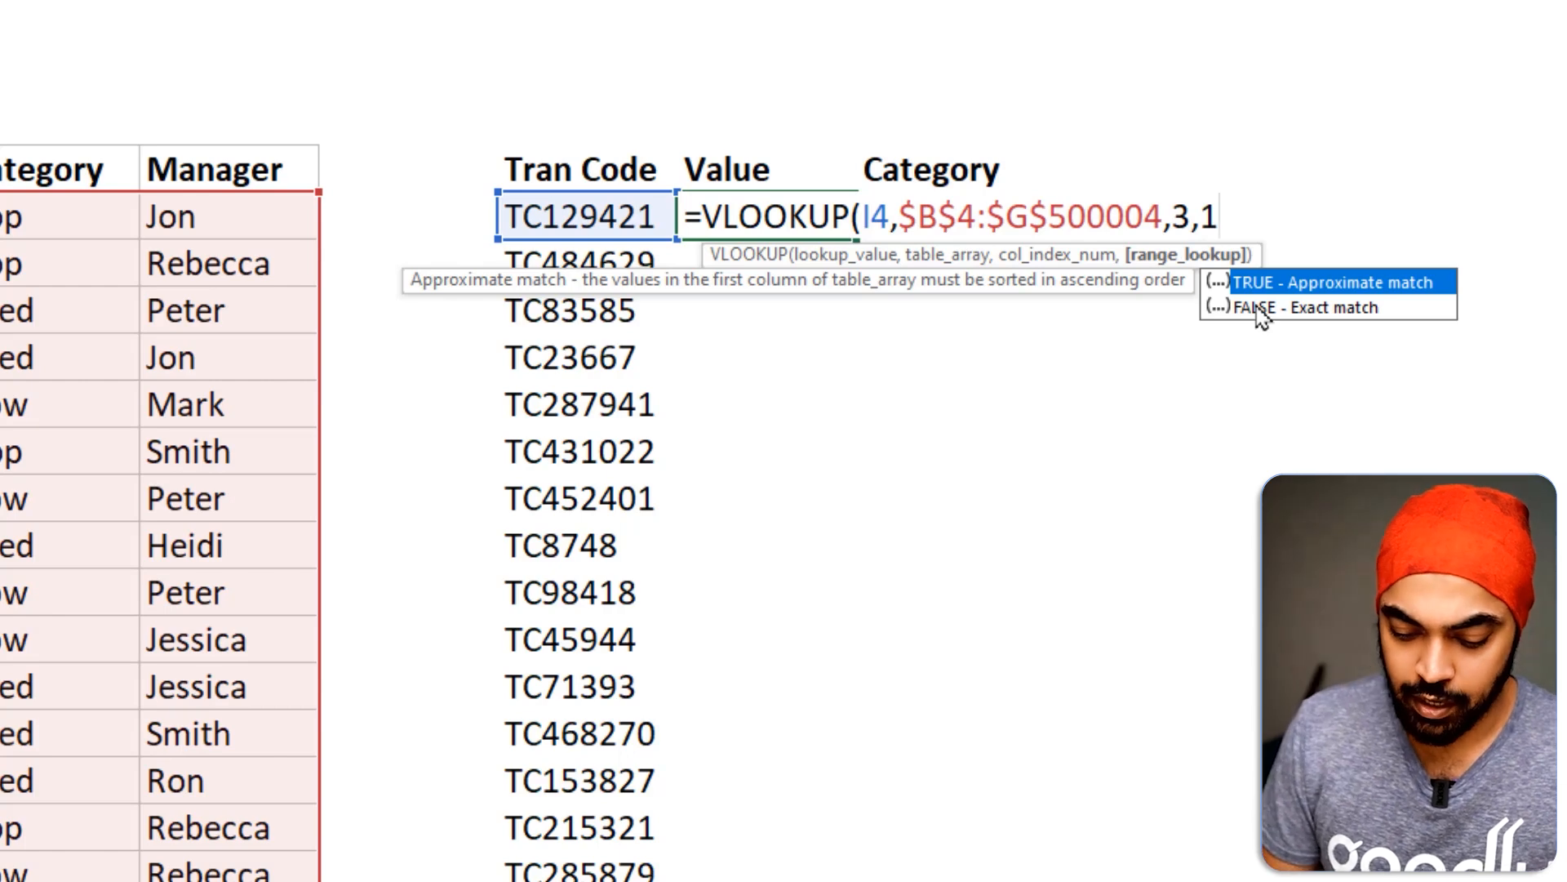
{"action": "type", "text": ")"}
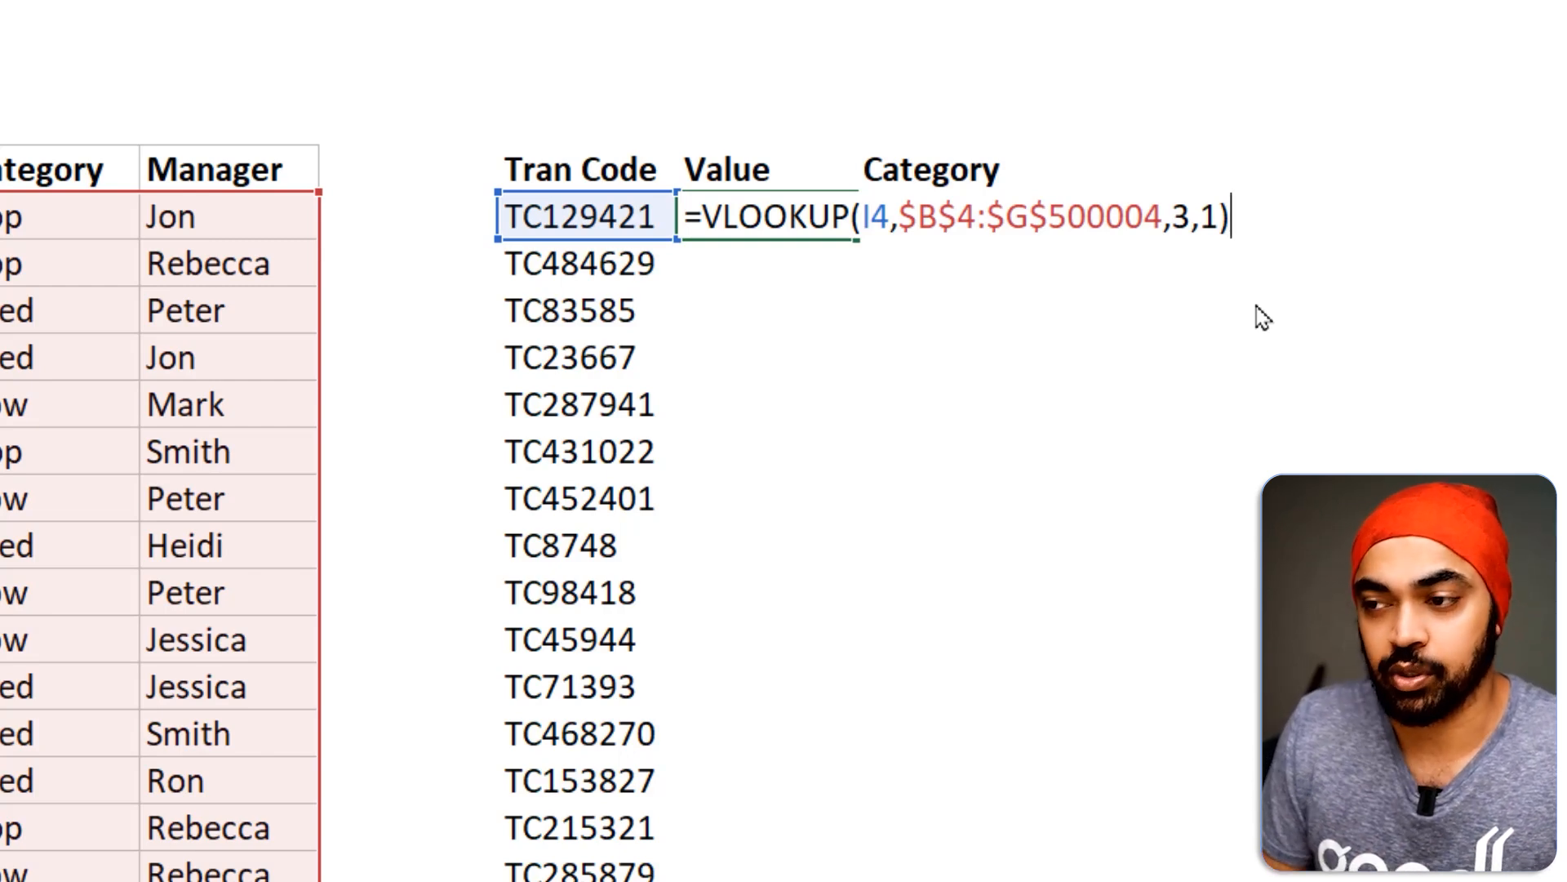
{"action": "key", "text": "Return"}
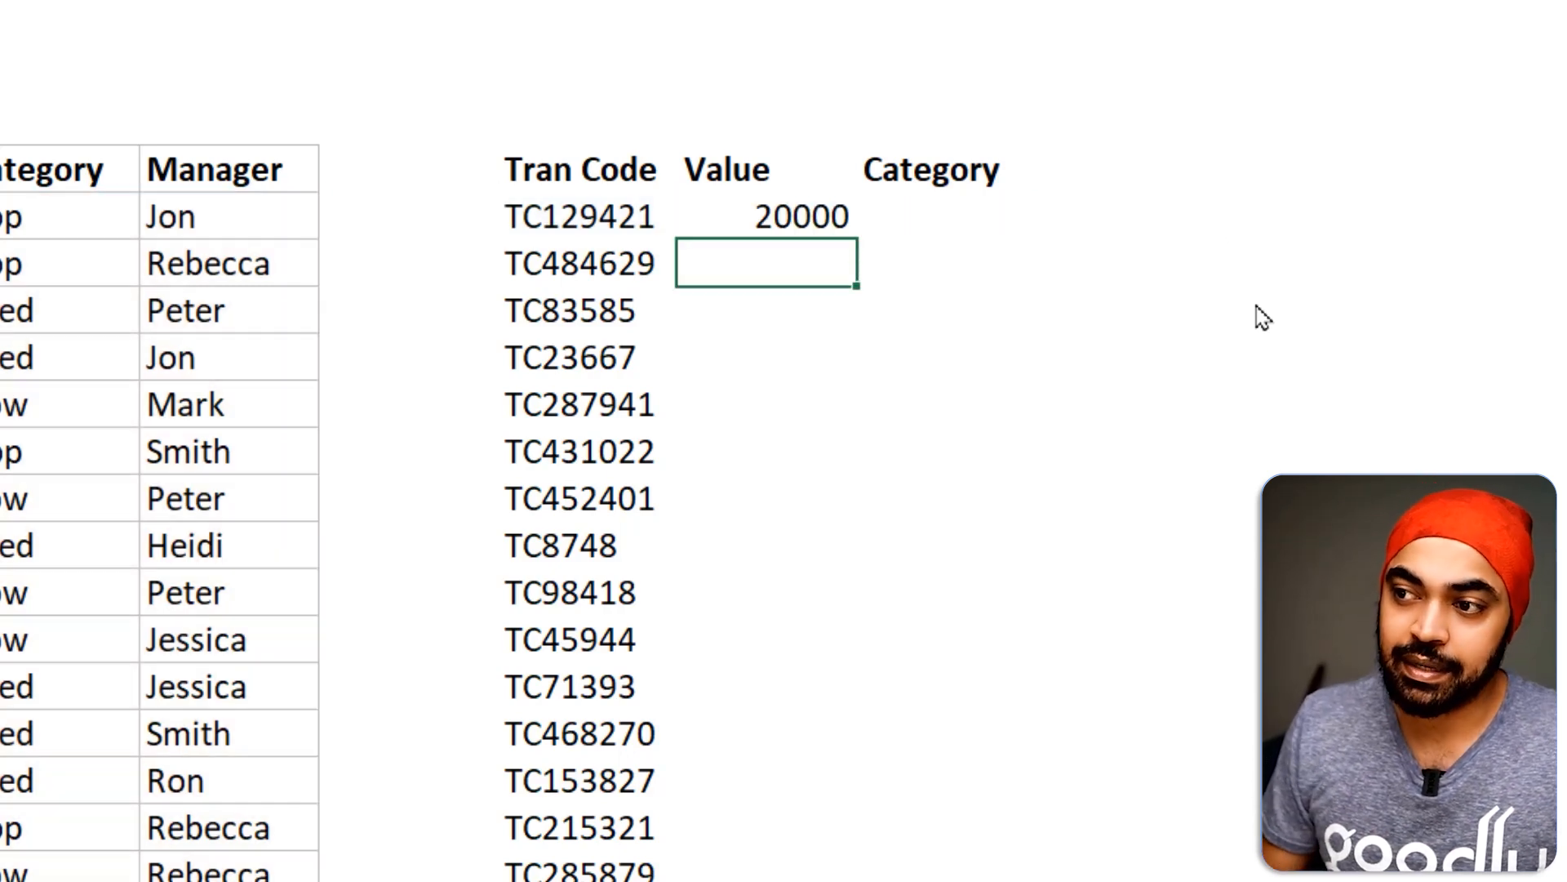
Fill the VLOOKUP formula from J4 down the Value column for all listed transaction codes
{"action": "left_click", "coordinate": [802, 214]}
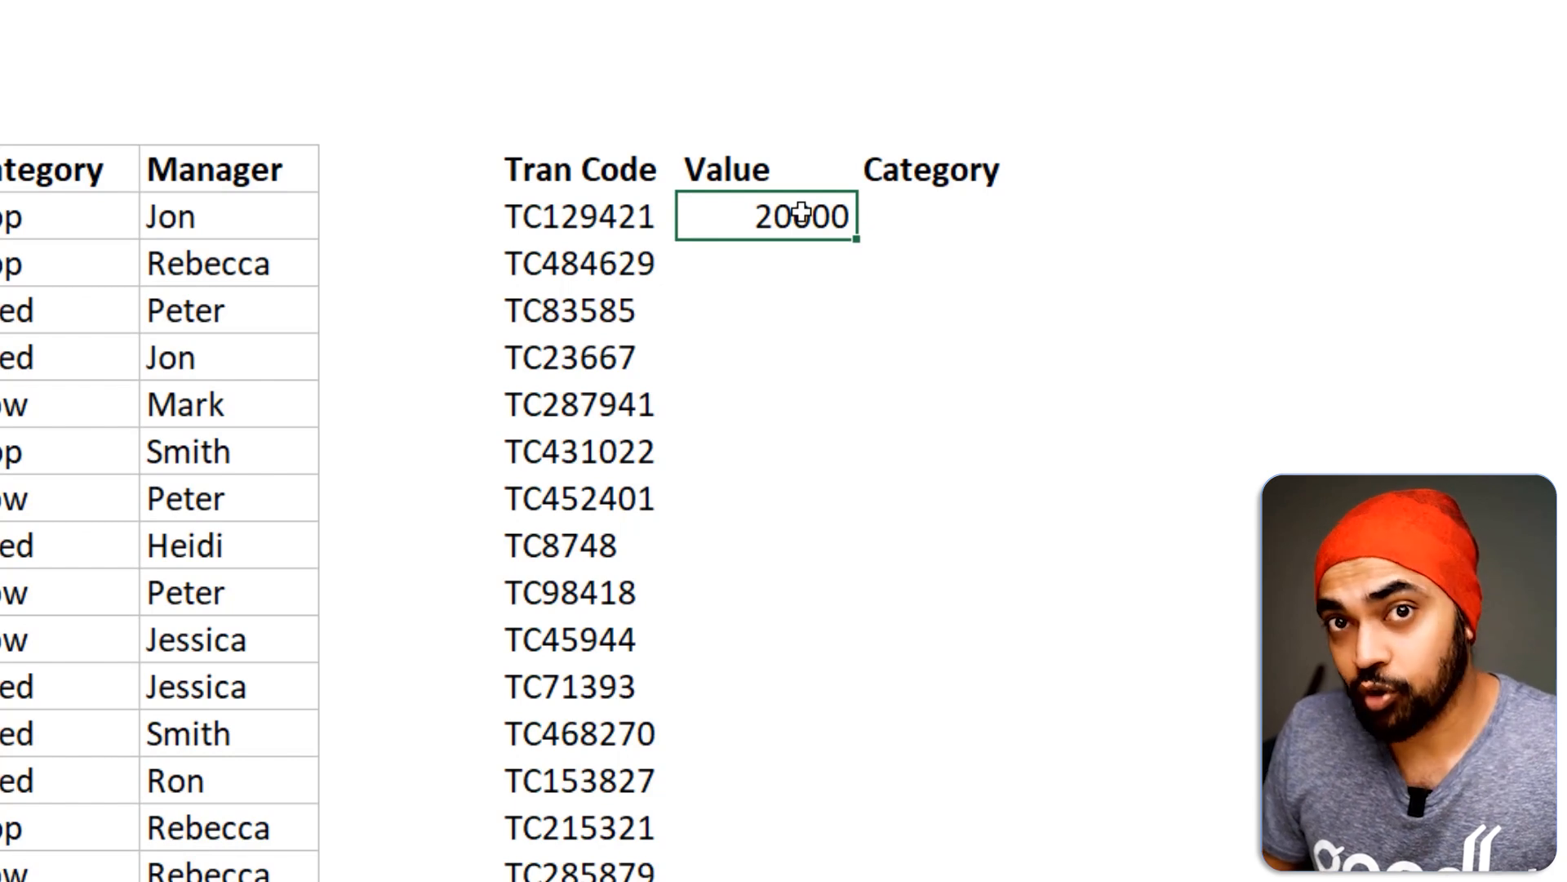
{"action": "double_click", "coordinate": [860, 240]}
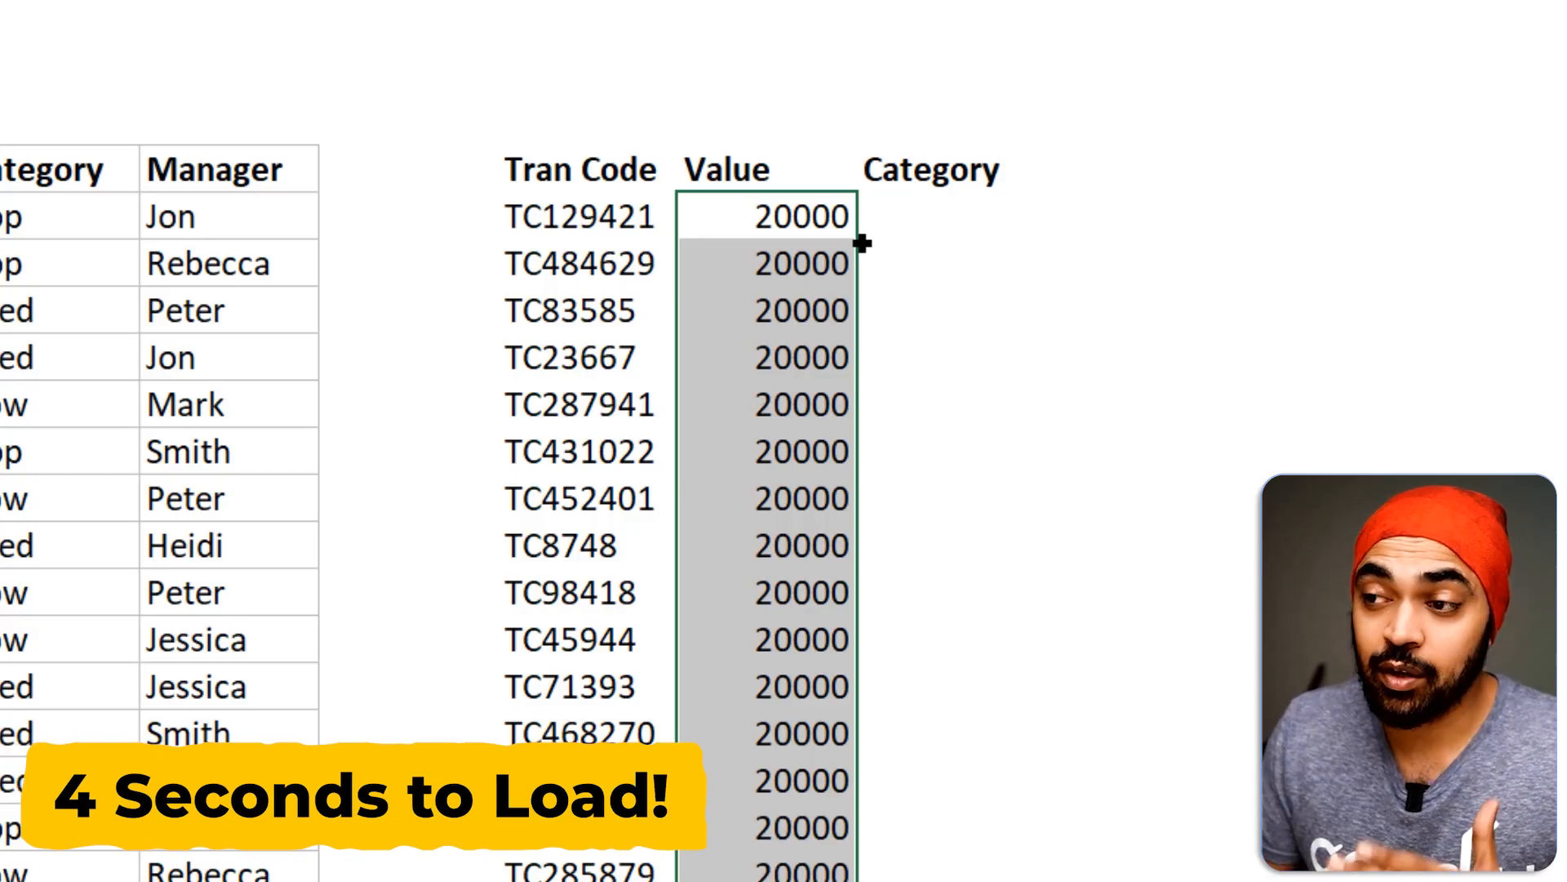
{"action": "scroll", "coordinate": [825, 354], "scroll_direction": "down", "scroll_amount": 15}
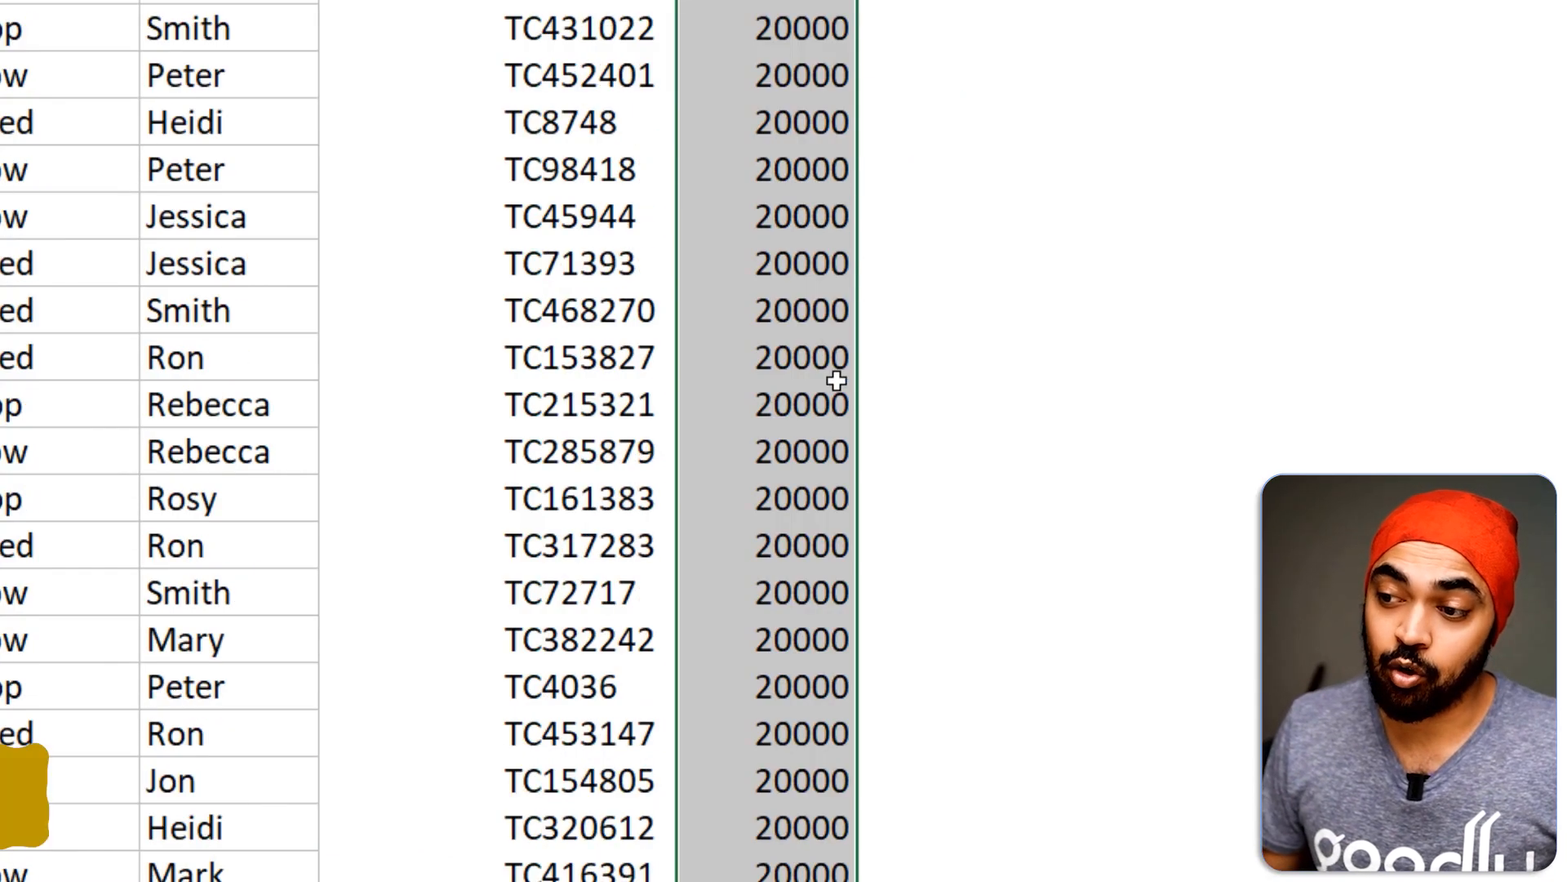
{"action": "scroll", "coordinate": [812, 448], "scroll_direction": "down", "scroll_amount": 15}
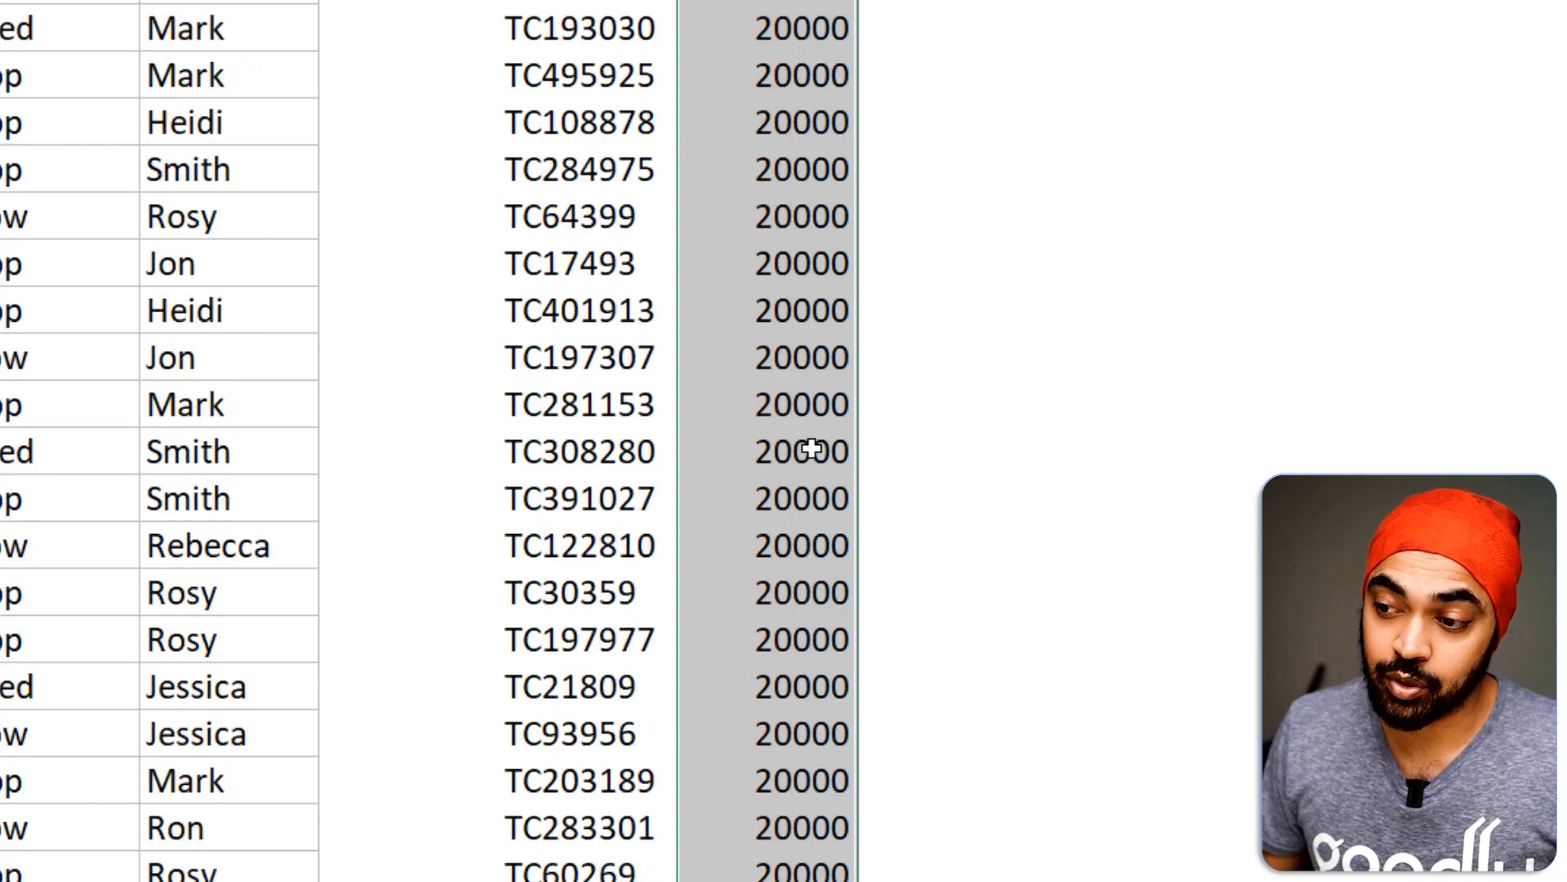
Examine the lookup results in column J at the end of the list and back at its first rows
{"action": "left_click", "coordinate": [765, 527]}
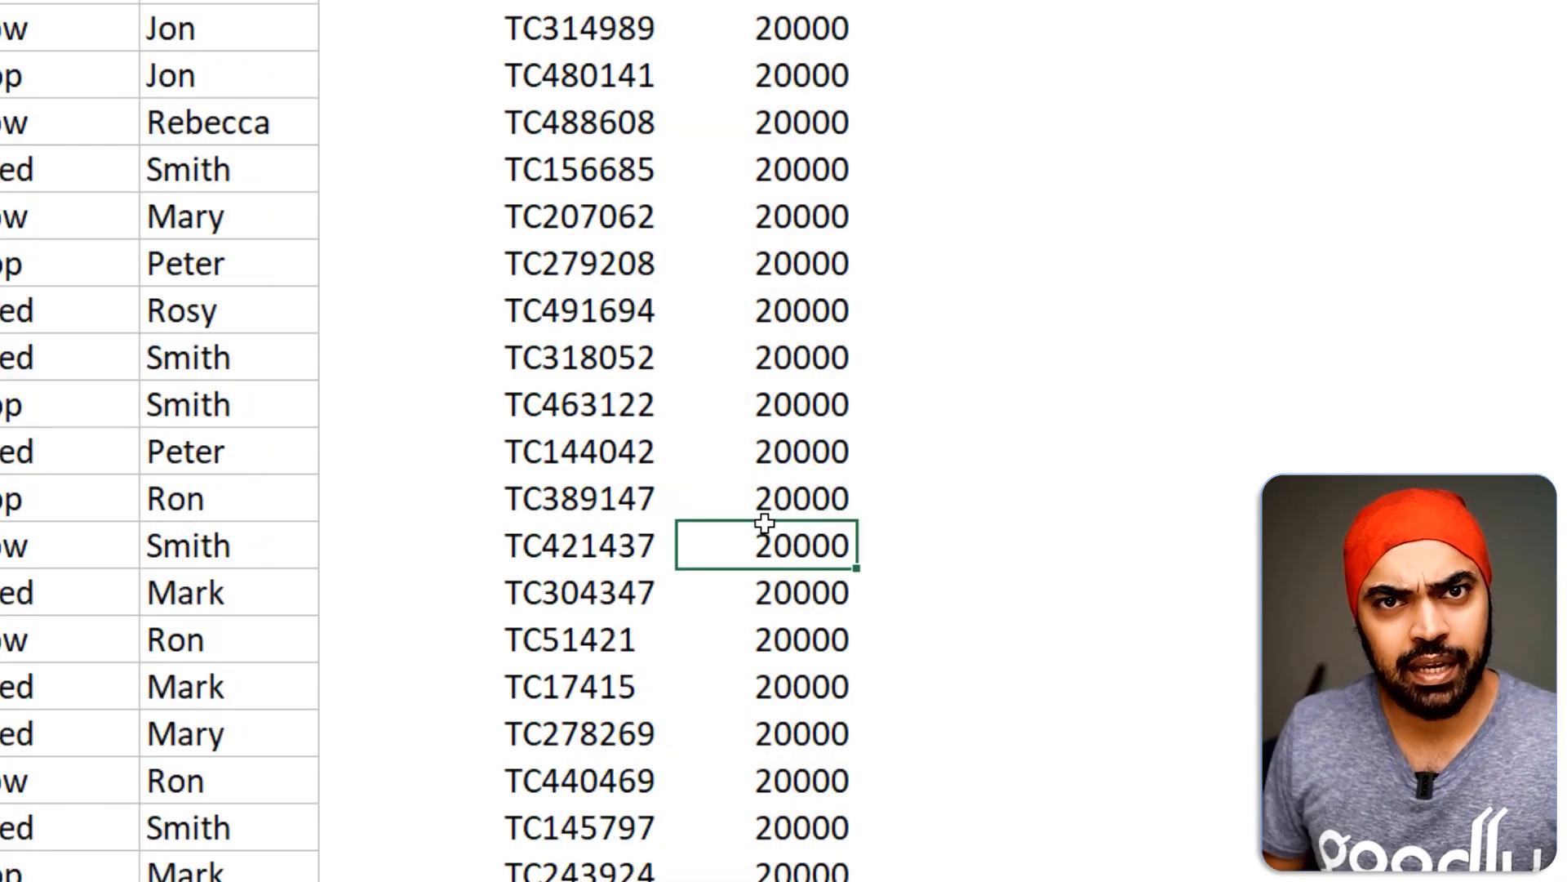
{"action": "key", "text": "ctrl+Down"}
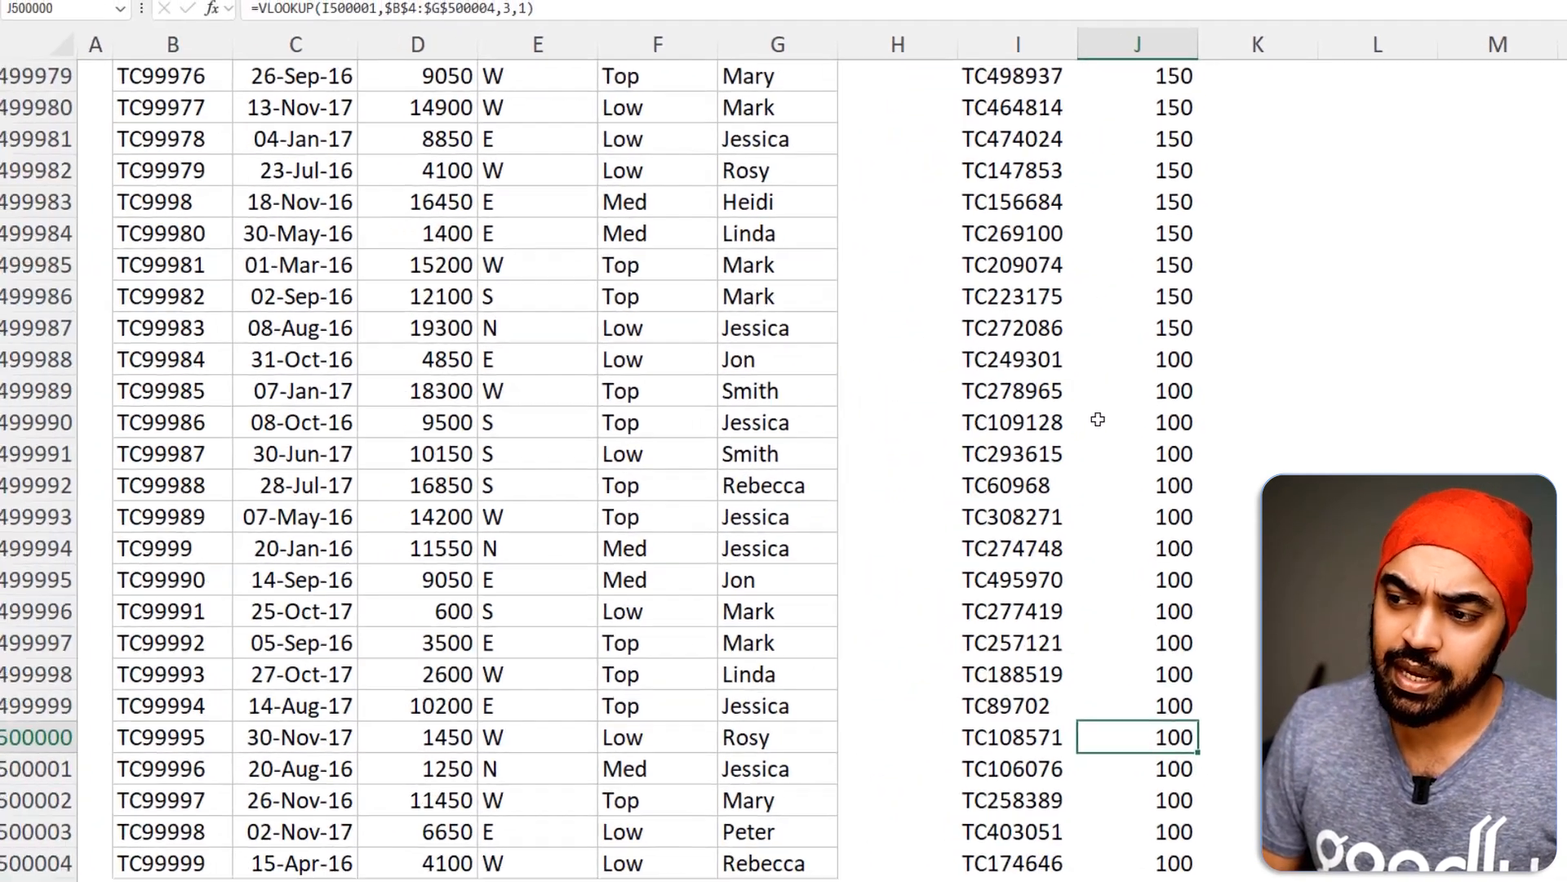
{"action": "key", "text": "Up"}
{"action": "key", "text": "Up"}
{"action": "key", "text": "Up"}
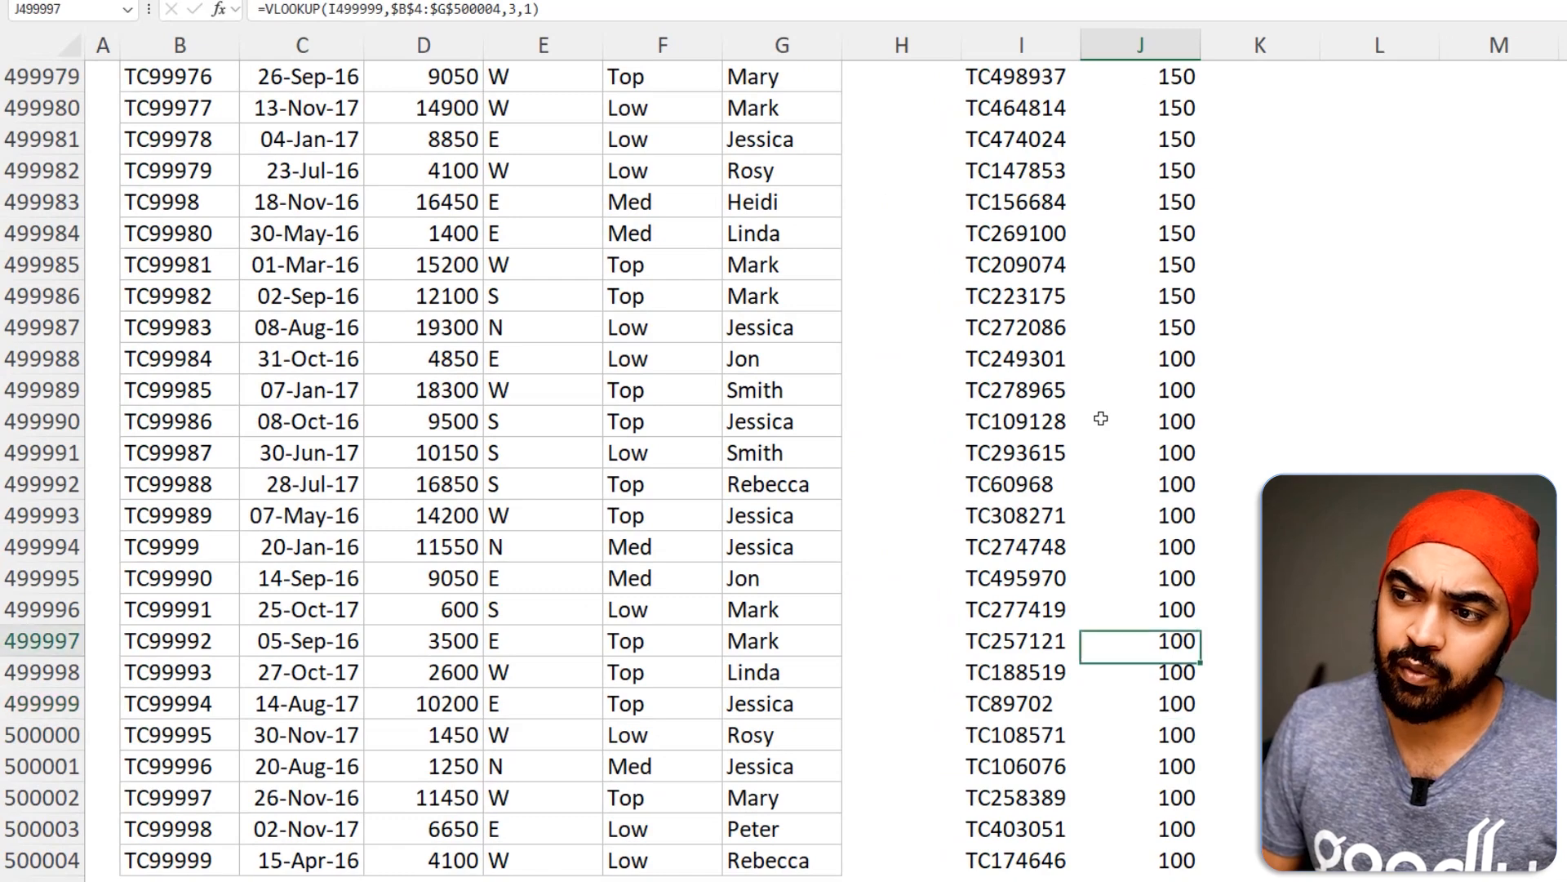
{"action": "key", "text": "Up"}
{"action": "key", "text": "Up"}
{"action": "key", "text": "Up"}
{"action": "key", "text": "Up"}
{"action": "key", "text": "Up"}
{"action": "key", "text": "Up"}
{"action": "key", "text": "Up"}
{"action": "key", "text": "Up"}
{"action": "key", "text": "Up"}
{"action": "key", "text": "ctrl+Up"}
{"action": "key", "text": "Down"}
{"action": "key", "text": "Down"}
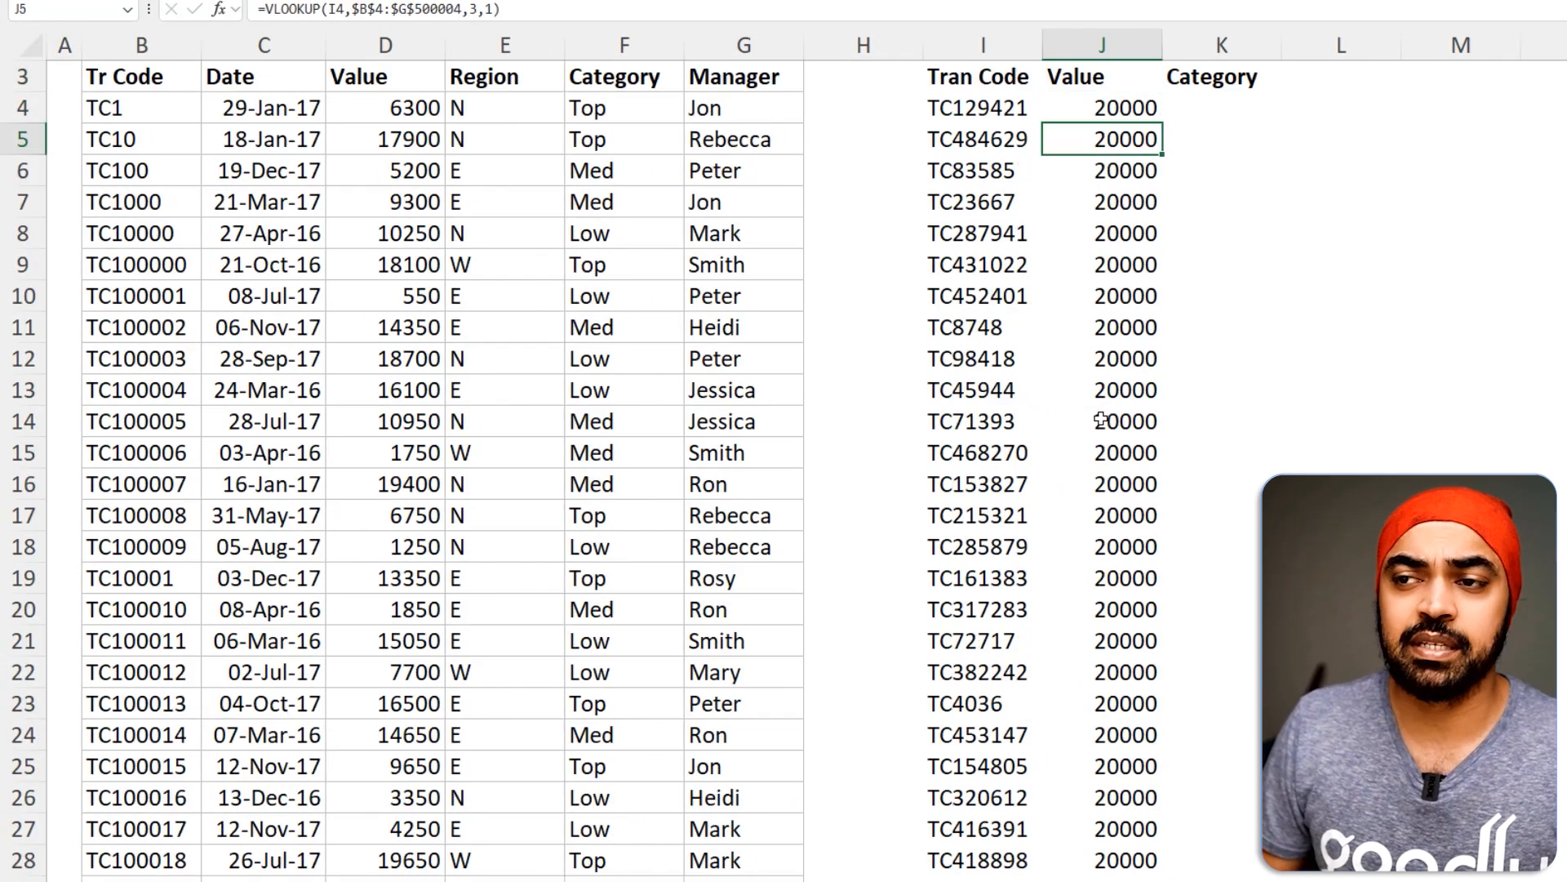
{"action": "key", "text": "Up"}
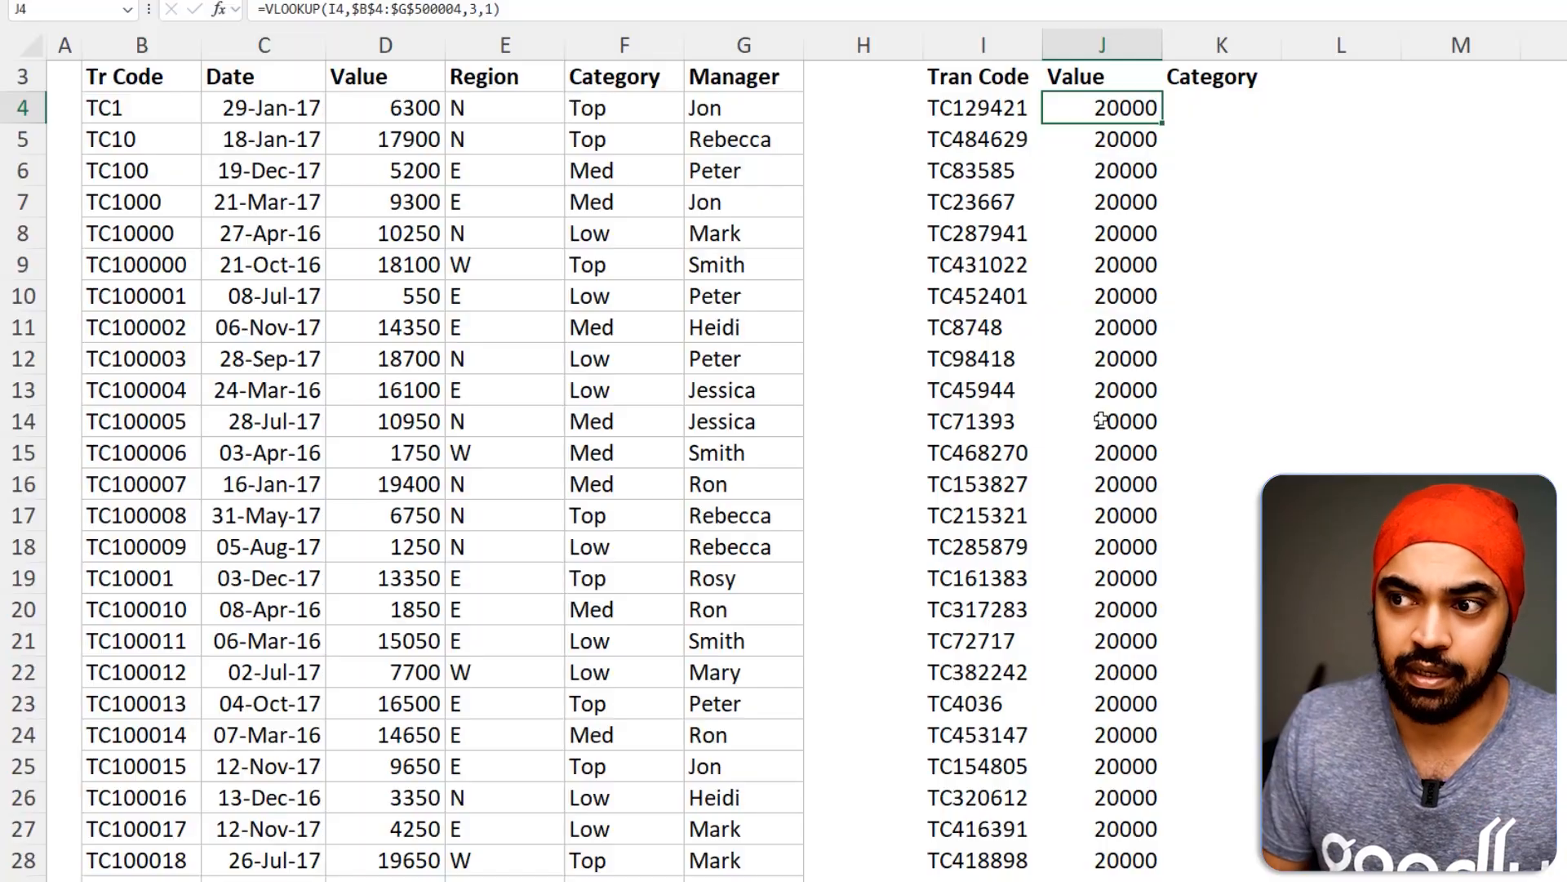
Find the code TC129421 from I4 in the Tr Code column and select its Value cell to check the lookup result
{"action": "key", "text": "Left"}
{"action": "left_click", "coordinate": [974, 115]}
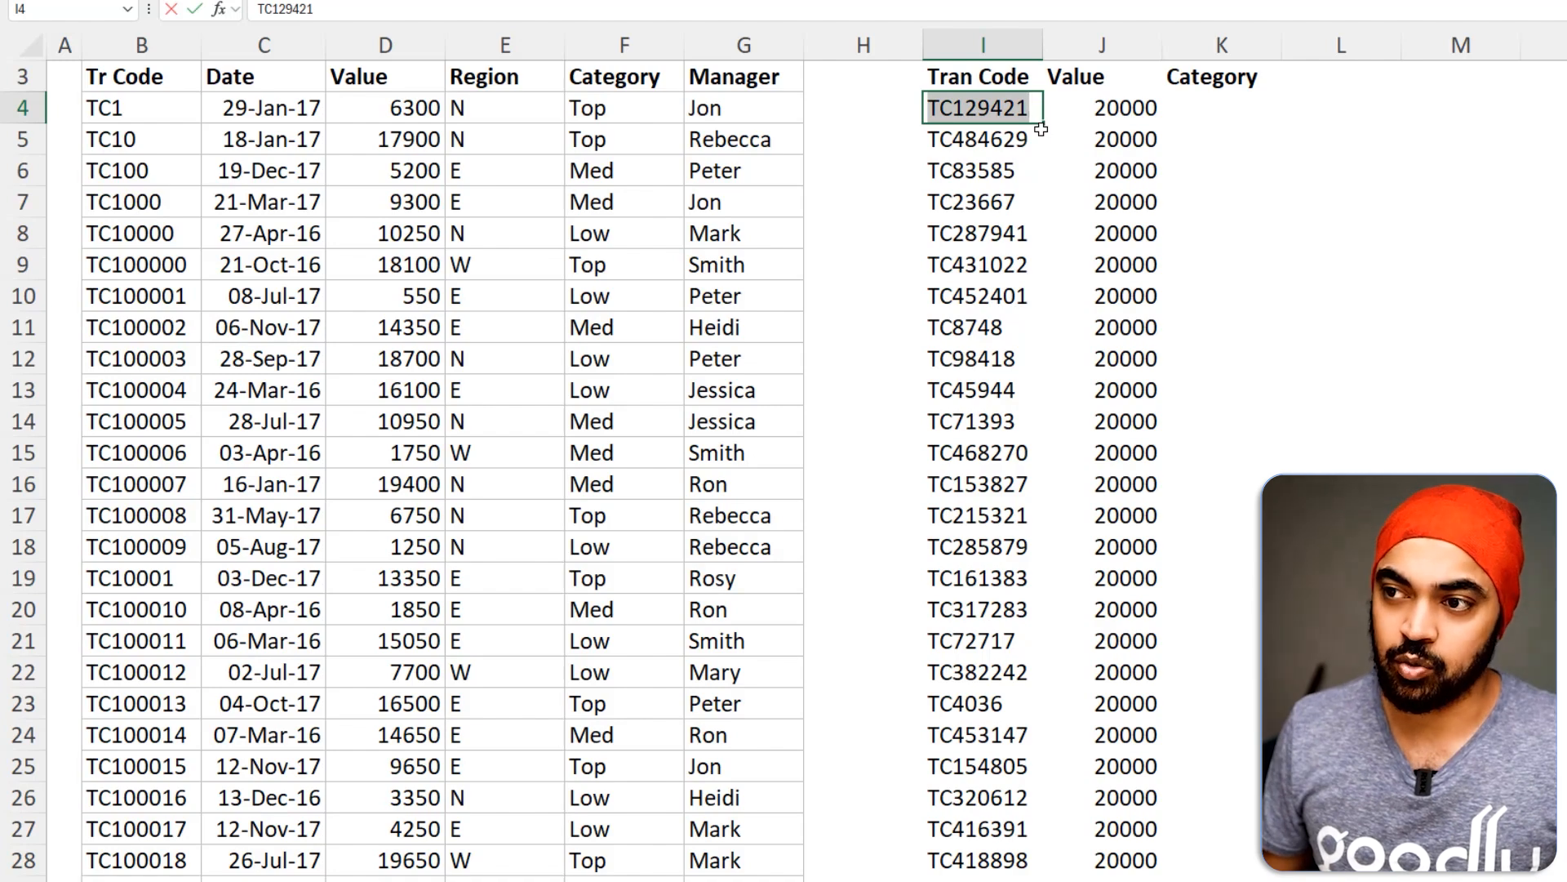
{"action": "key", "text": "Escape"}
{"action": "left_click", "coordinate": [141, 241]}
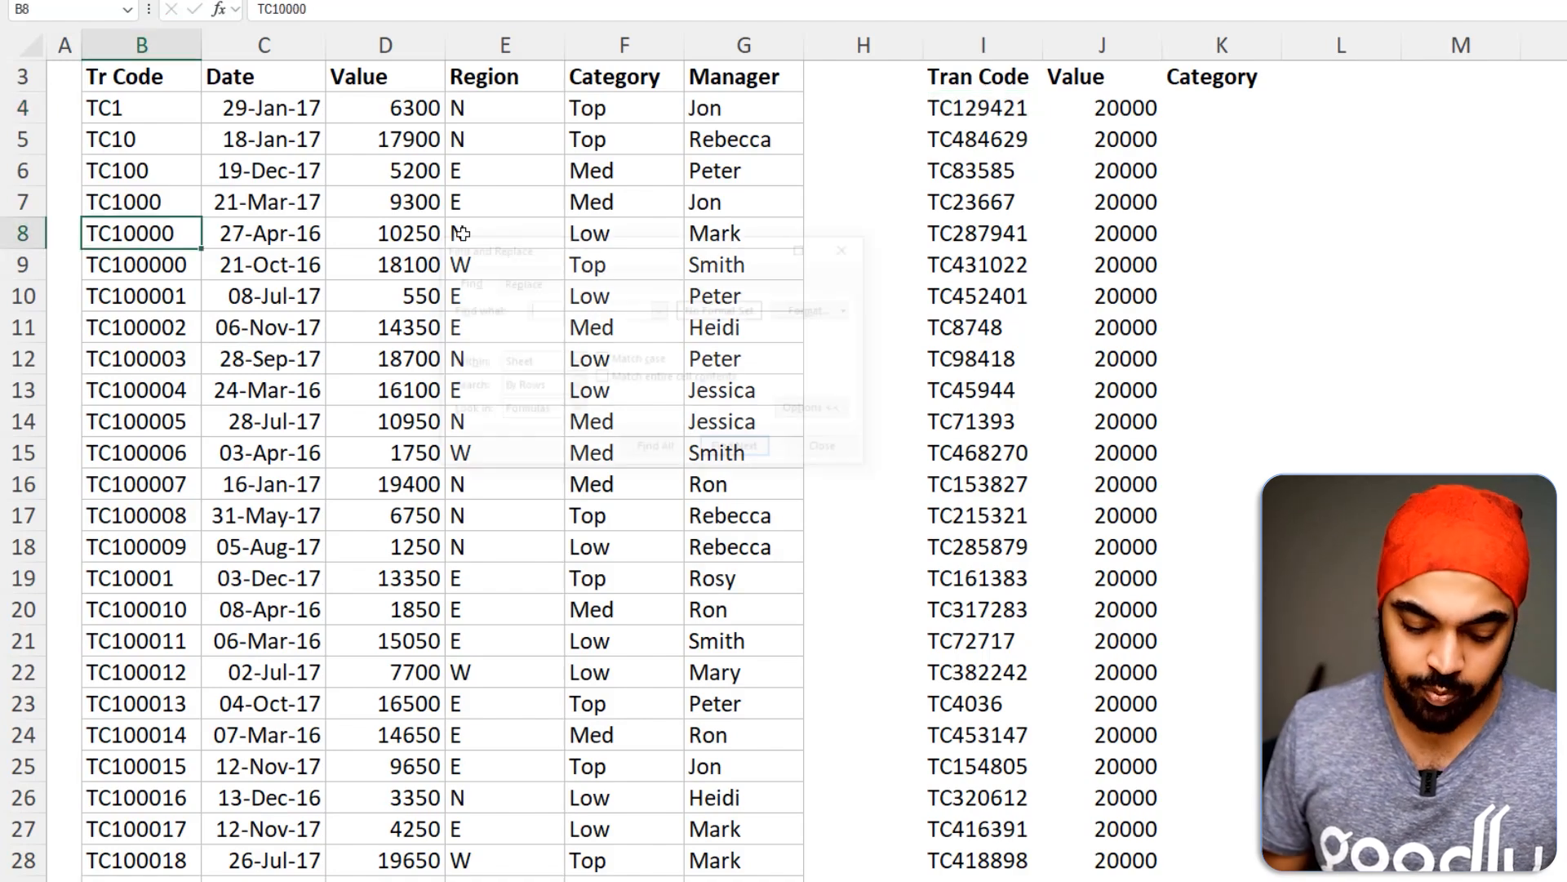
{"action": "key", "text": "ctrl+f"}
{"action": "type", "text": "TC129421"}
{"action": "key", "text": "Return"}
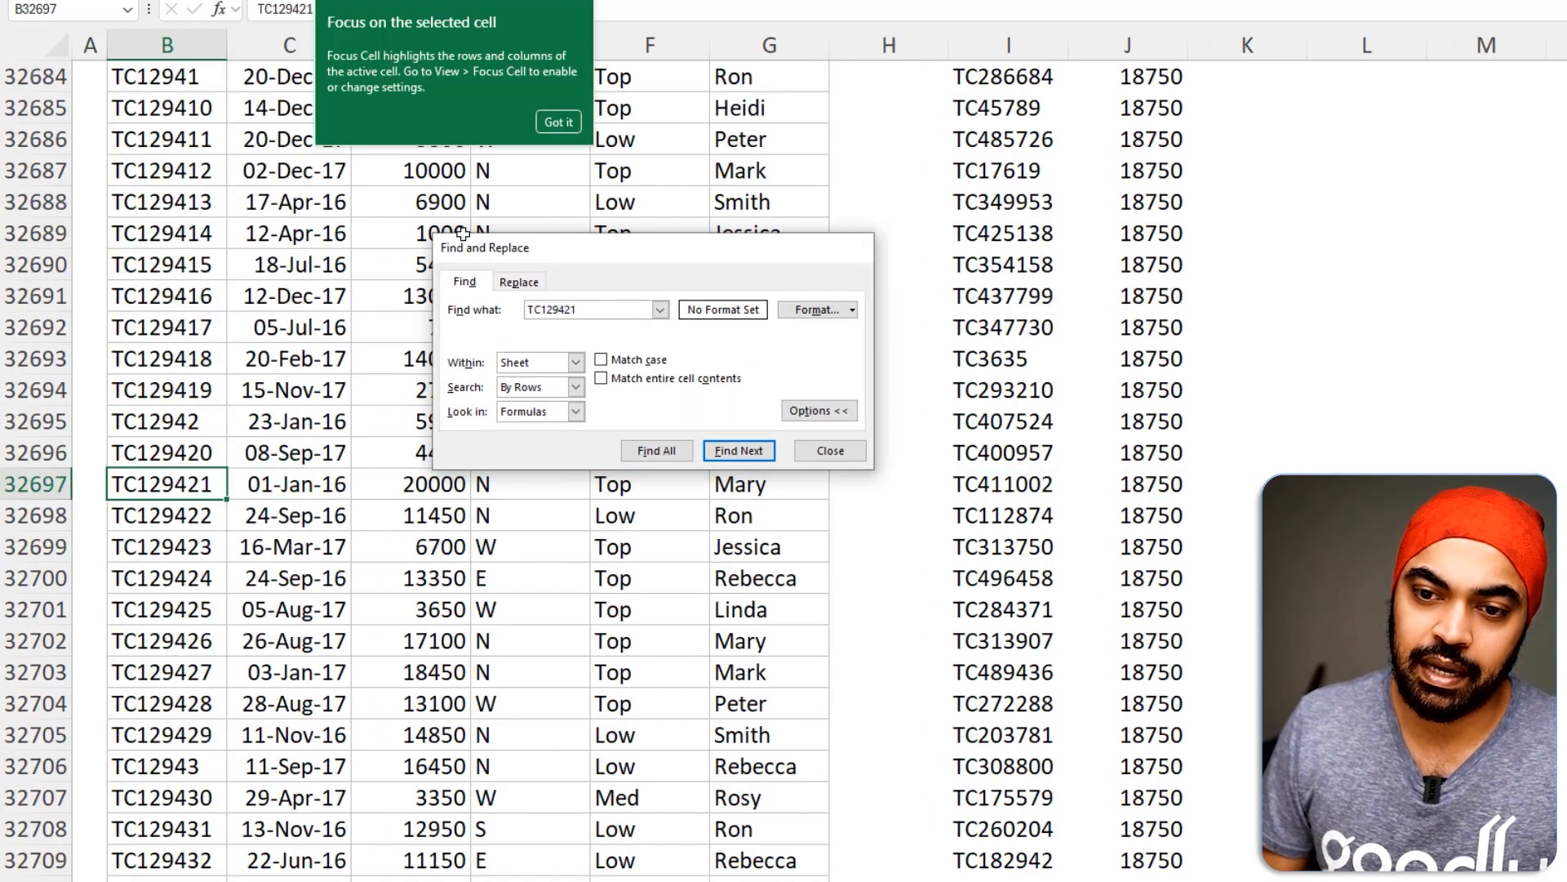
{"action": "key", "text": "Escape"}
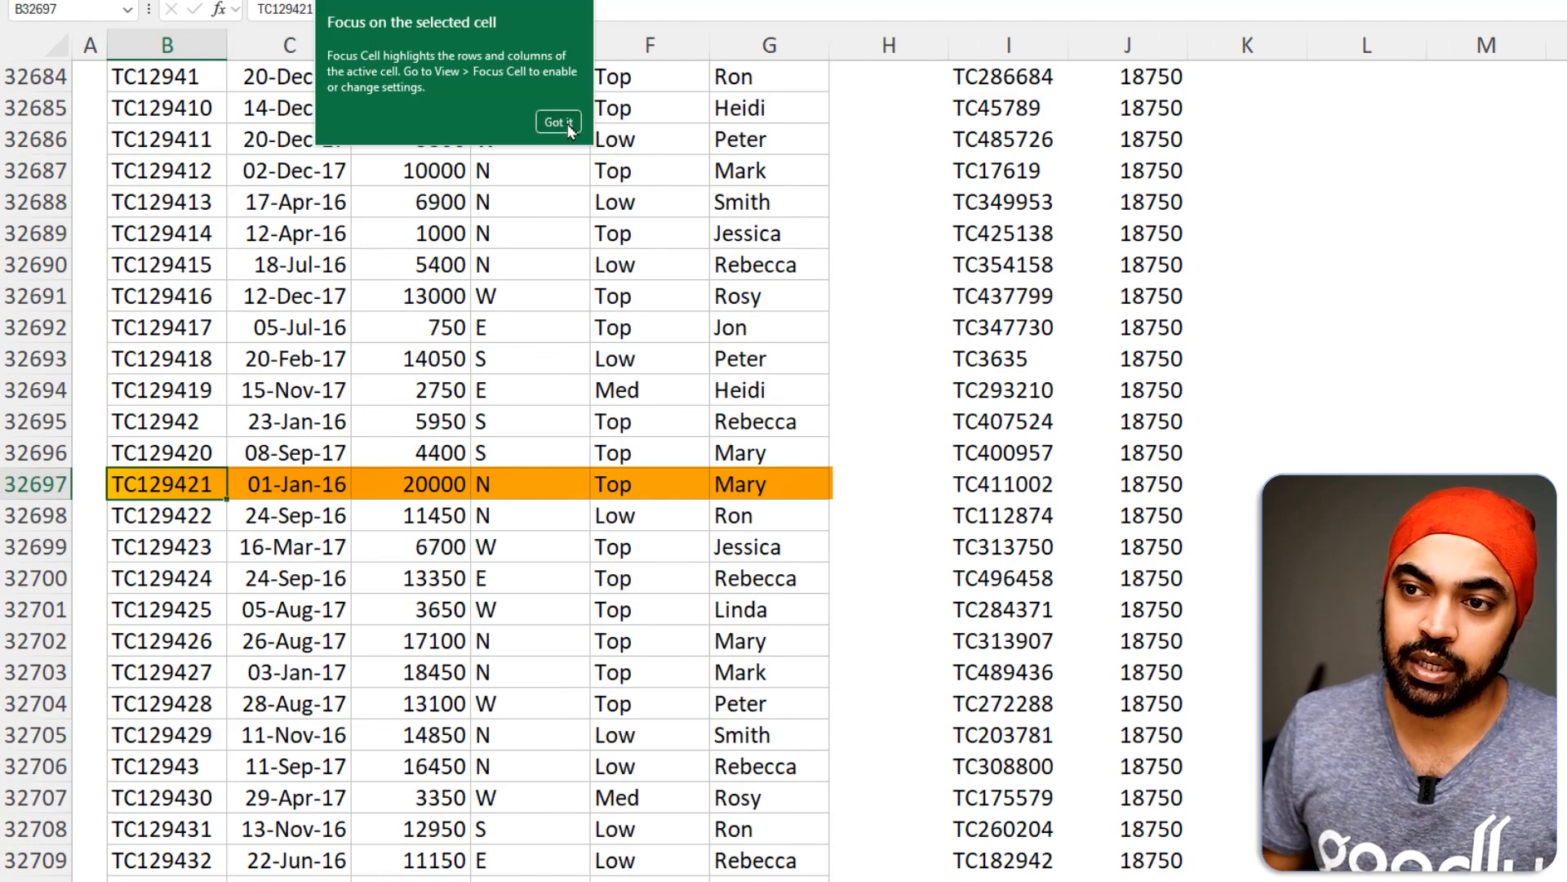
{"action": "left_click", "coordinate": [560, 123]}
{"action": "left_click", "coordinate": [431, 487]}
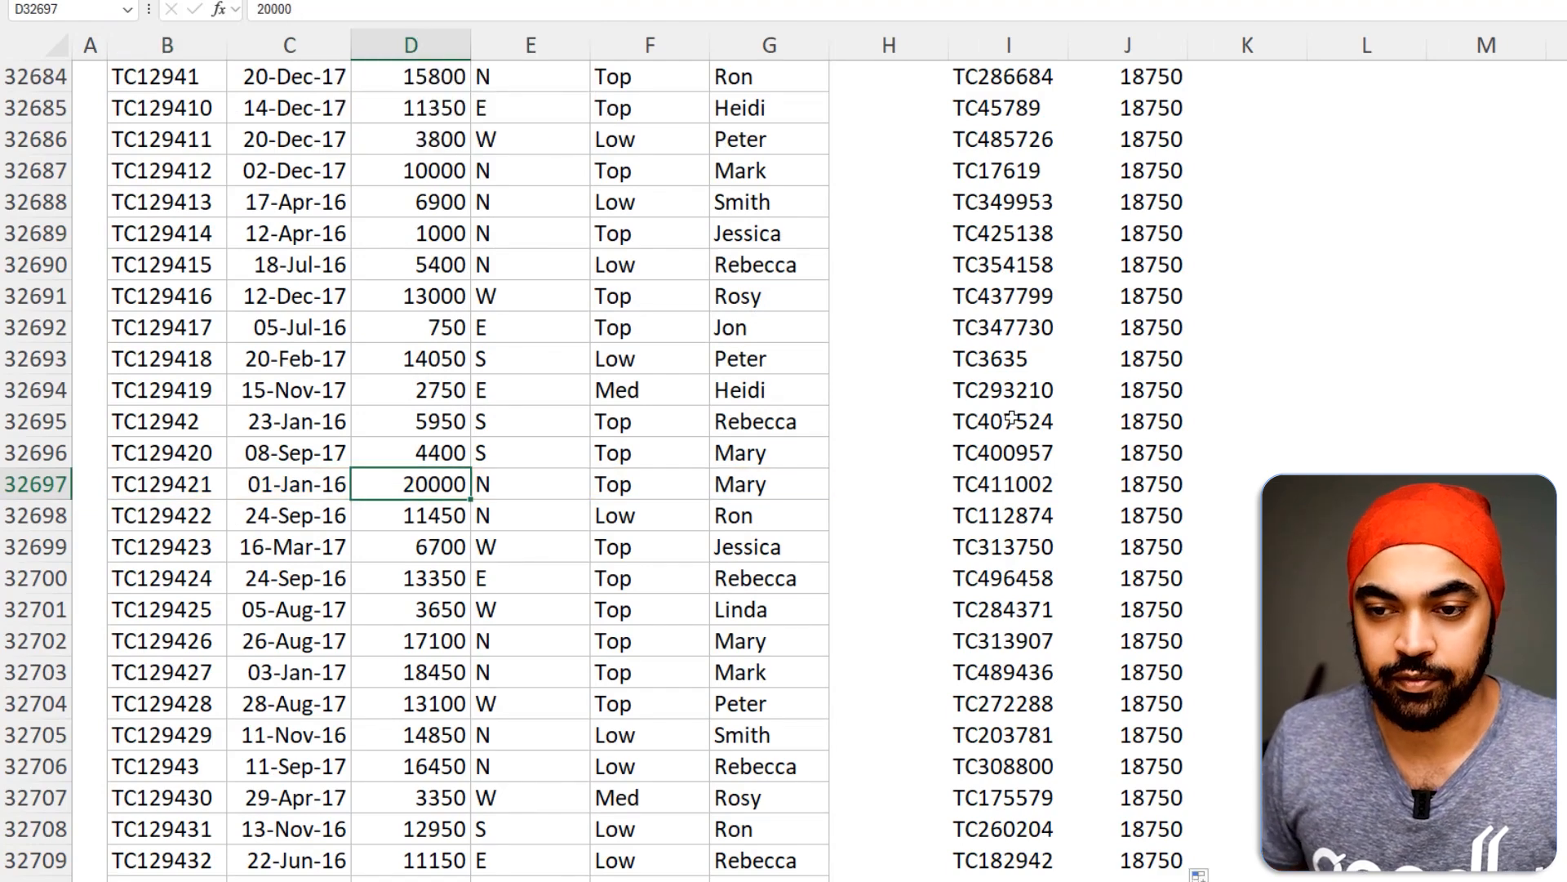
Replace the first transaction code in I4 with TC1.1, a code missing from the Tr Code column
{"action": "key", "text": "Left"}
{"action": "key", "text": "Left"}
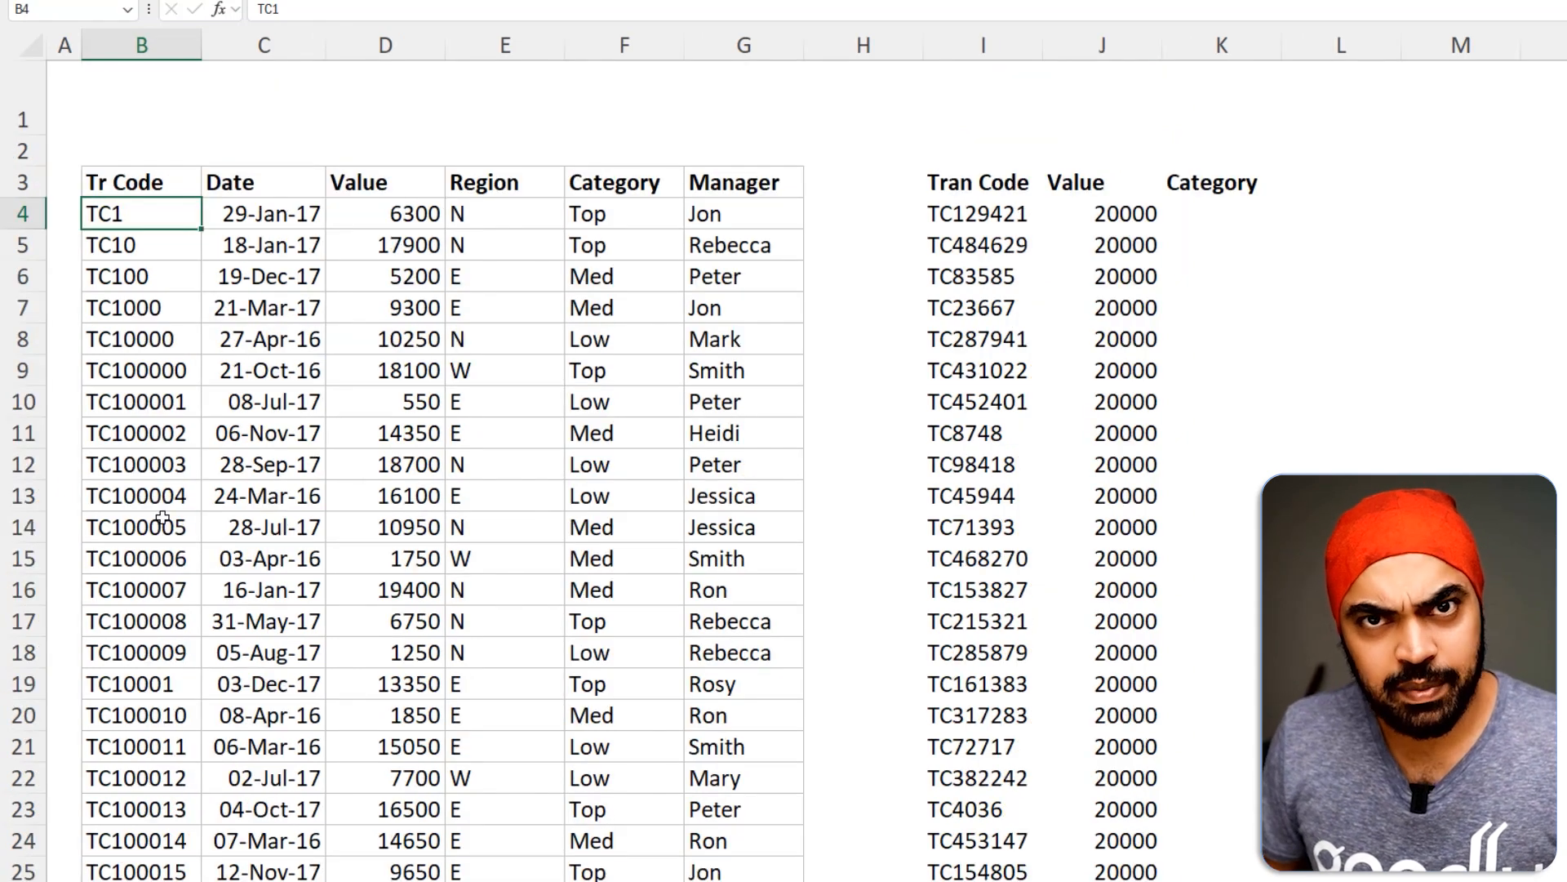
{"action": "left_click", "coordinate": [961, 218]}
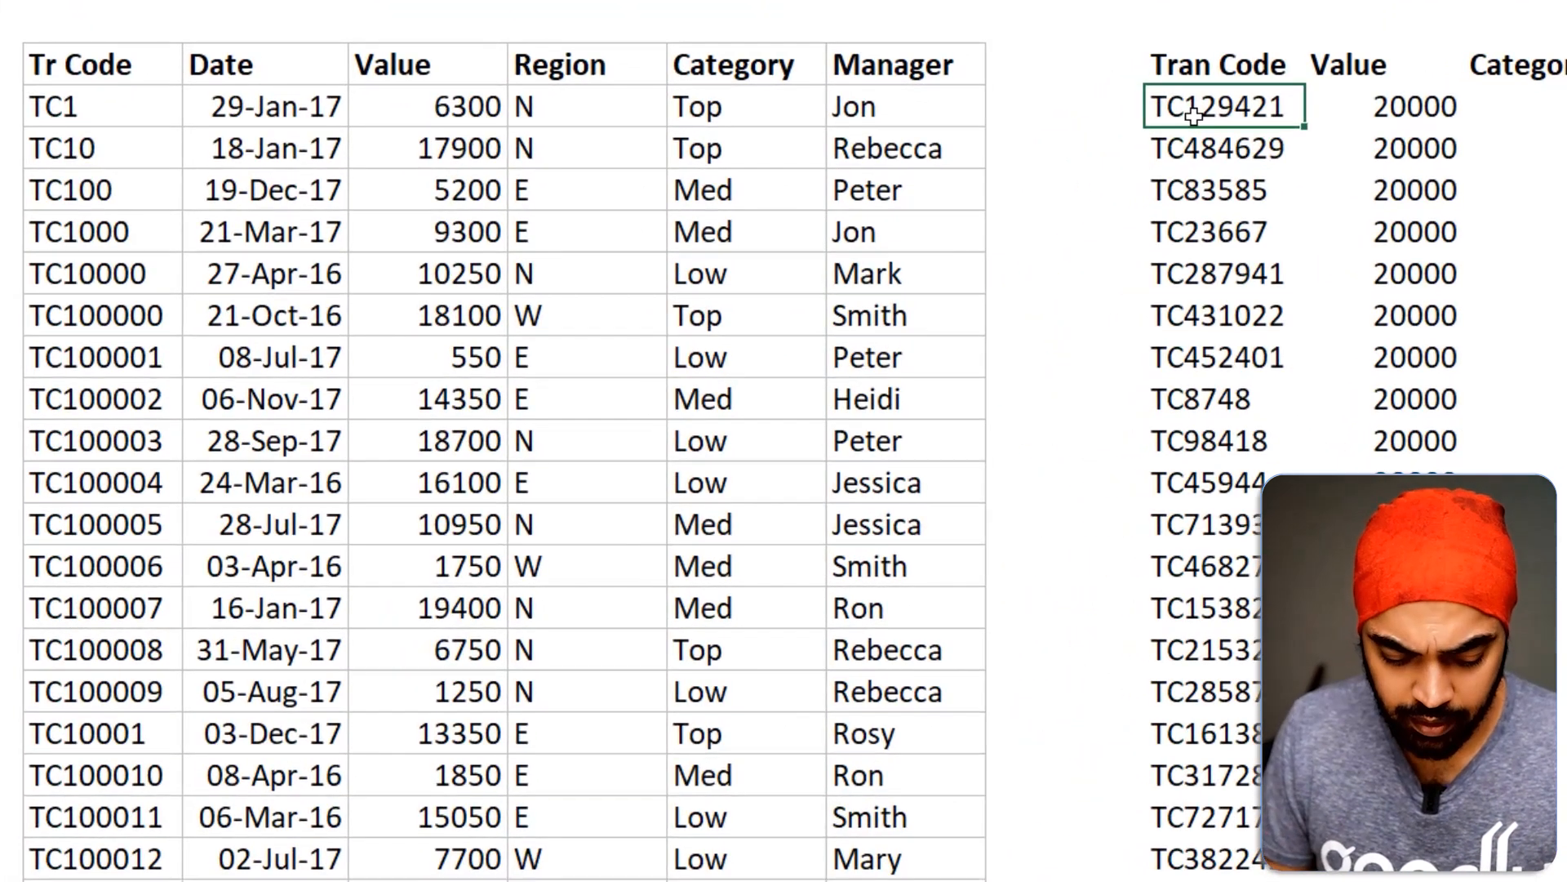
{"action": "type", "text": "TC"}
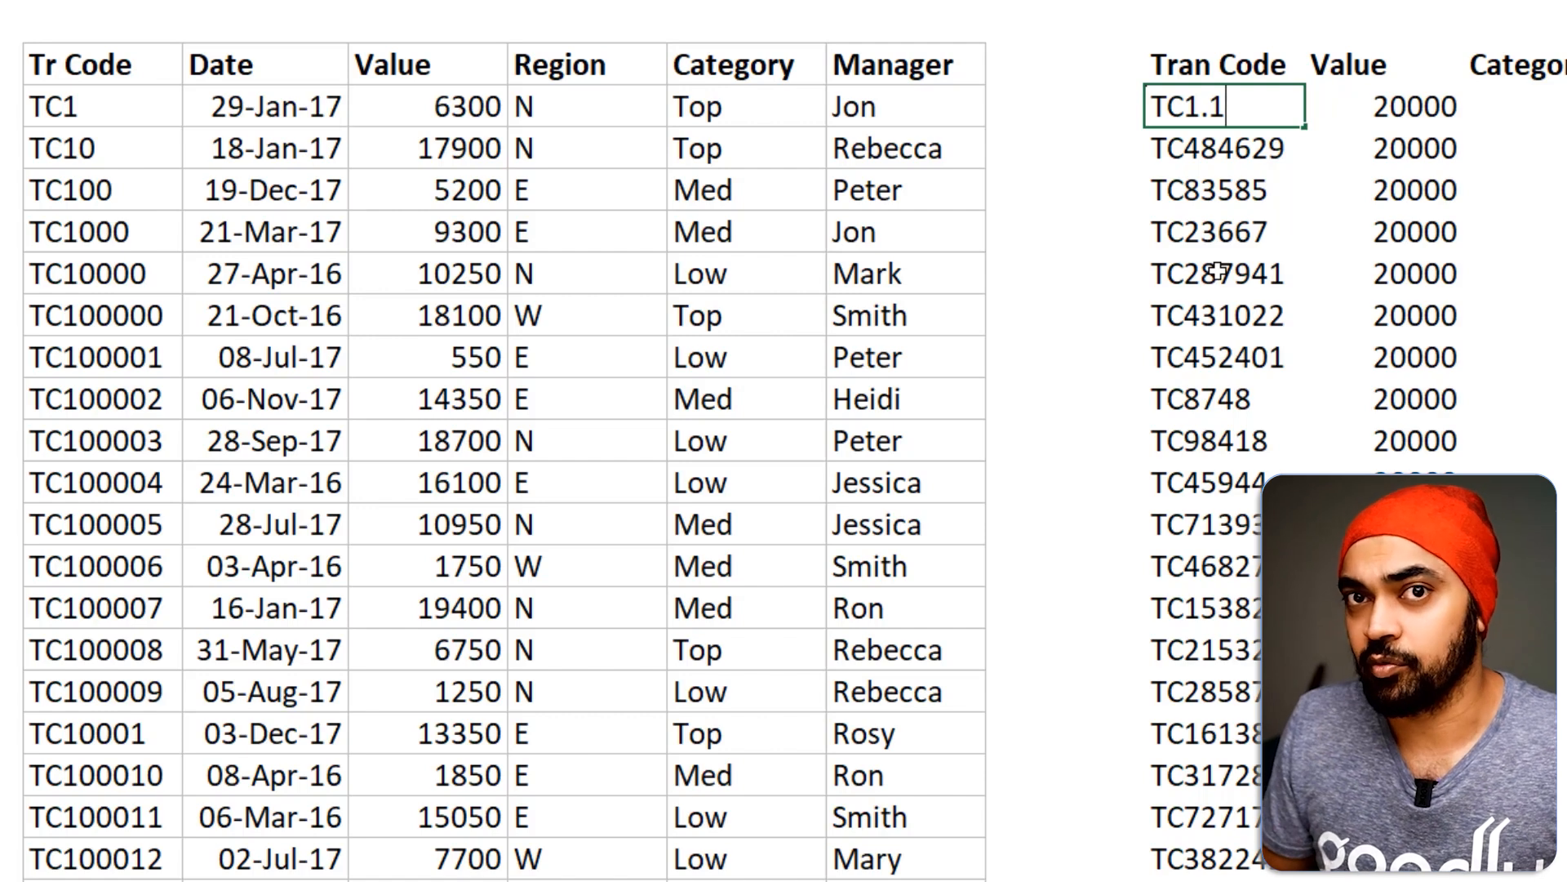
{"action": "key", "text": "Return"}
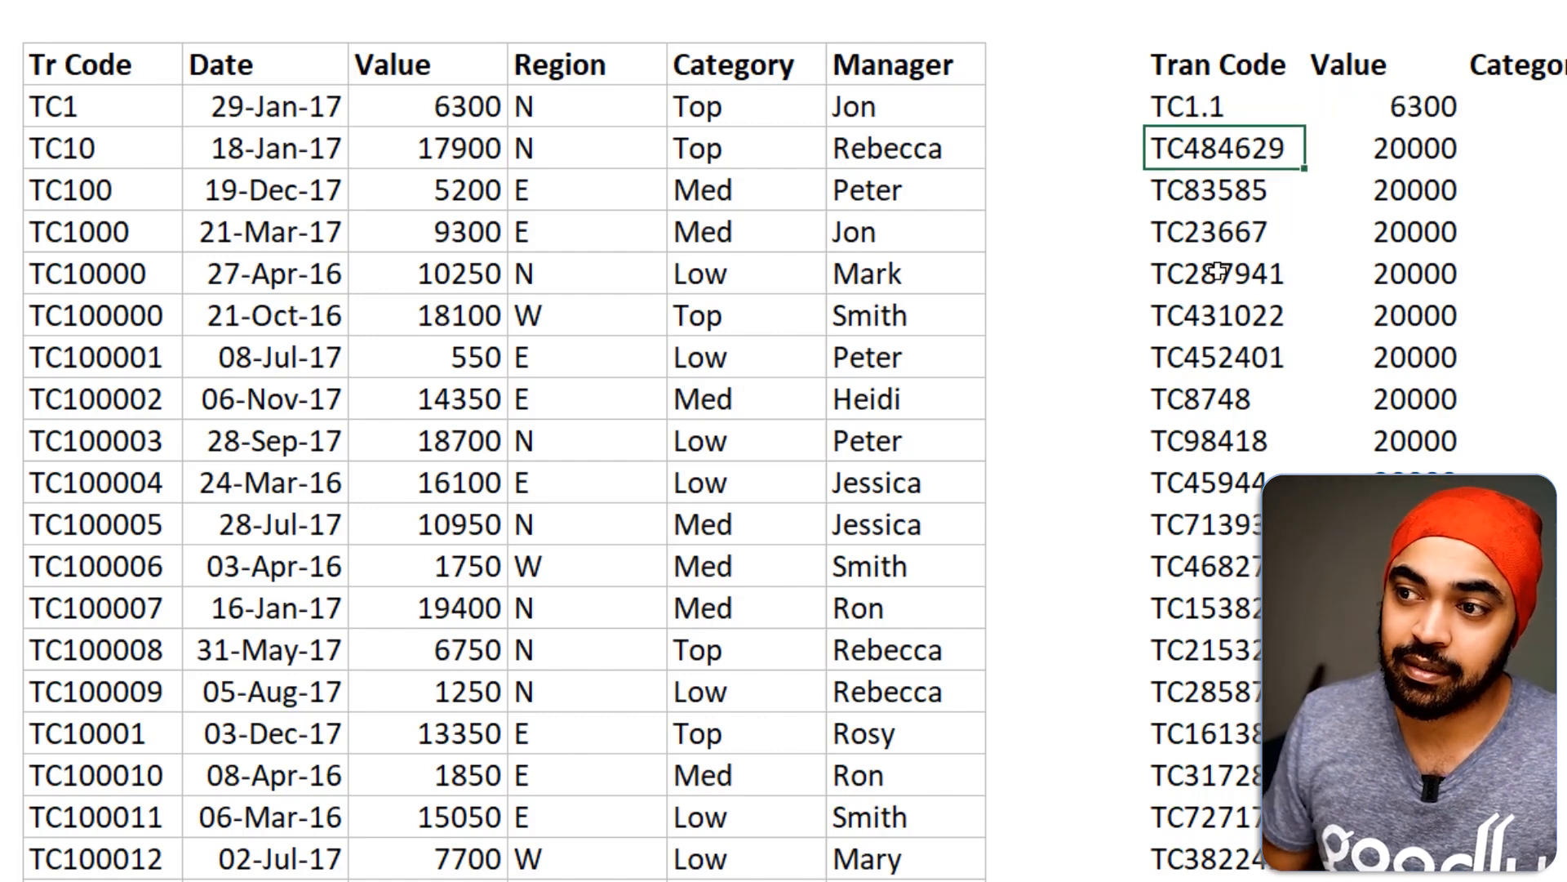
Compare the J4 lookup result for TC1.1 with the TC1 row of the source table, marking both on screen
{"action": "left_click_drag", "start_coordinate": [1381, 82], "coordinate": [1461, 129]}
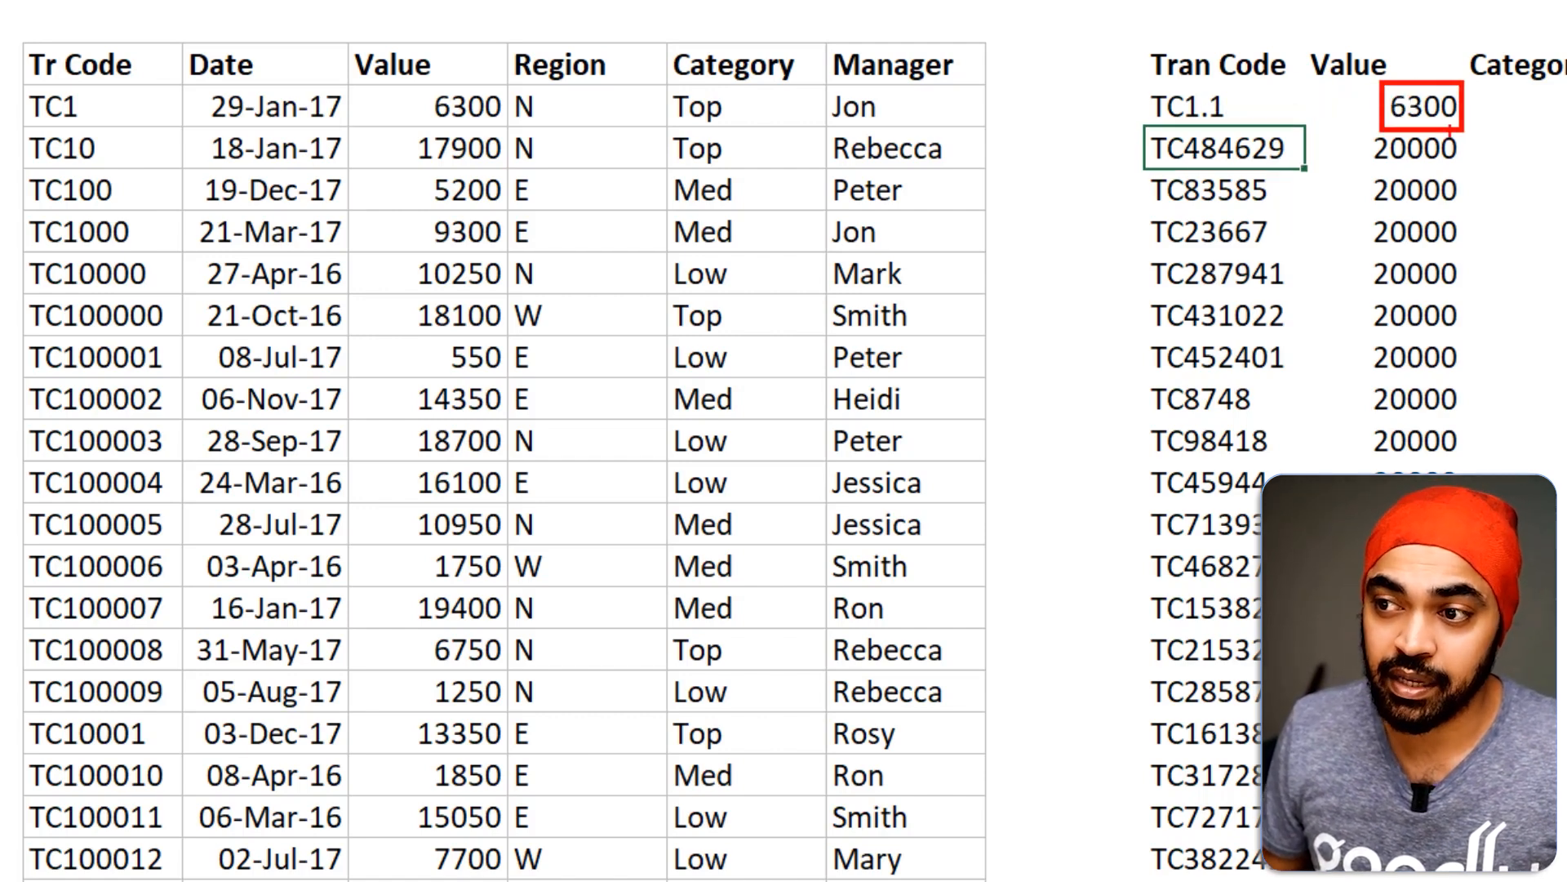
{"action": "mouse_move", "coordinate": [96, 82]}
{"action": "left_mouse_down"}
{"action": "mouse_move", "coordinate": [12, 118]}
{"action": "mouse_move", "coordinate": [105, 79]}
{"action": "left_mouse_up"}
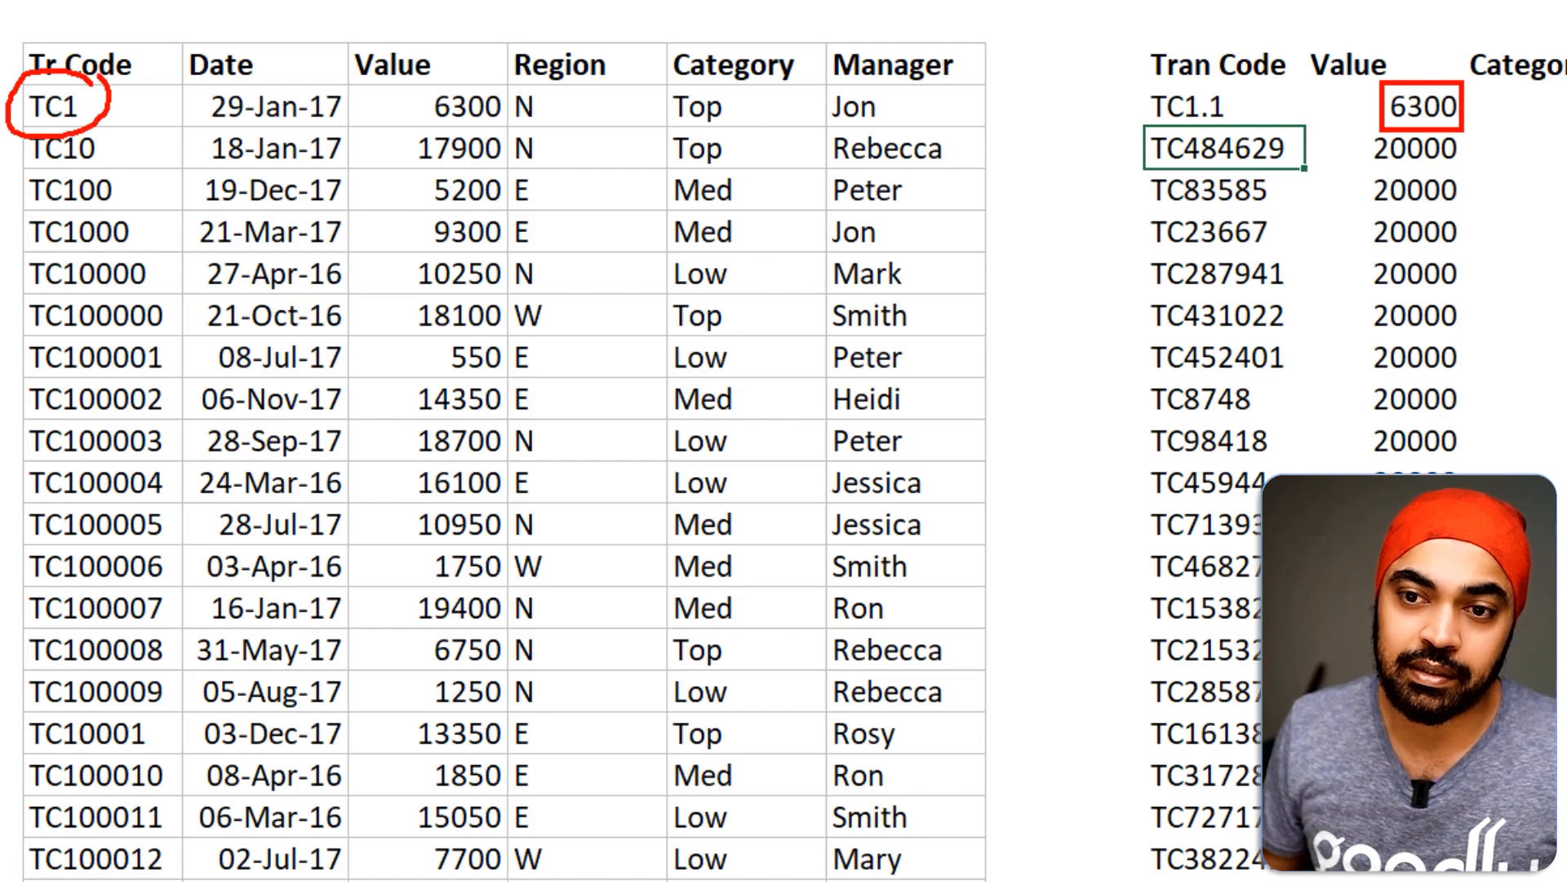
{"action": "left_click_drag", "start_coordinate": [1246, 108], "coordinate": [1252, 94]}
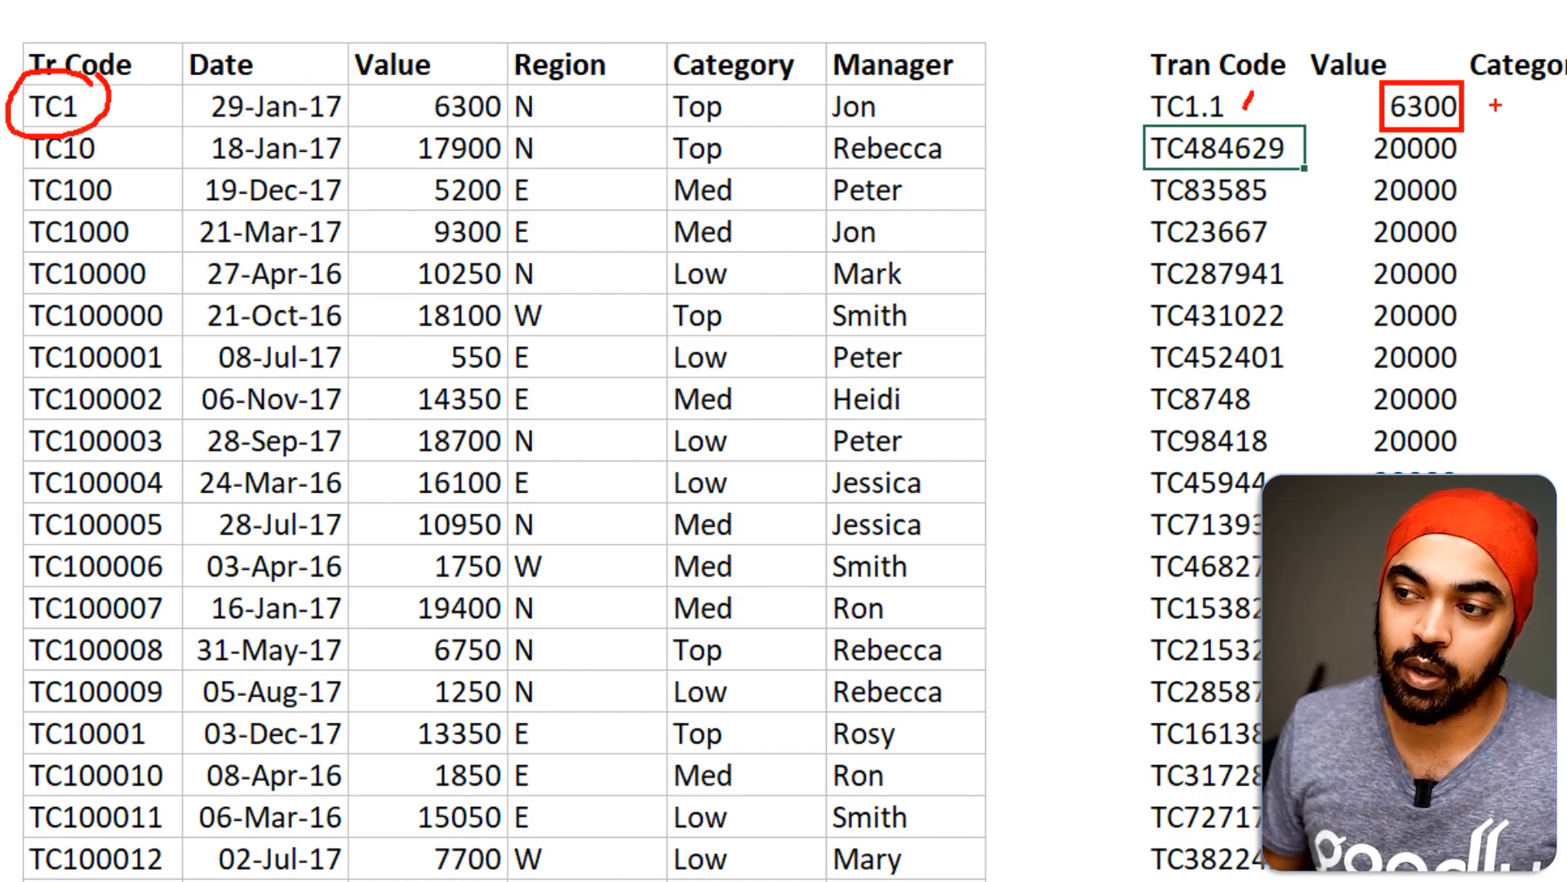
{"action": "left_click_drag", "start_coordinate": [1476, 107], "coordinate": [1484, 100]}
{"action": "left_click_drag", "start_coordinate": [418, 103], "coordinate": [450, 80]}
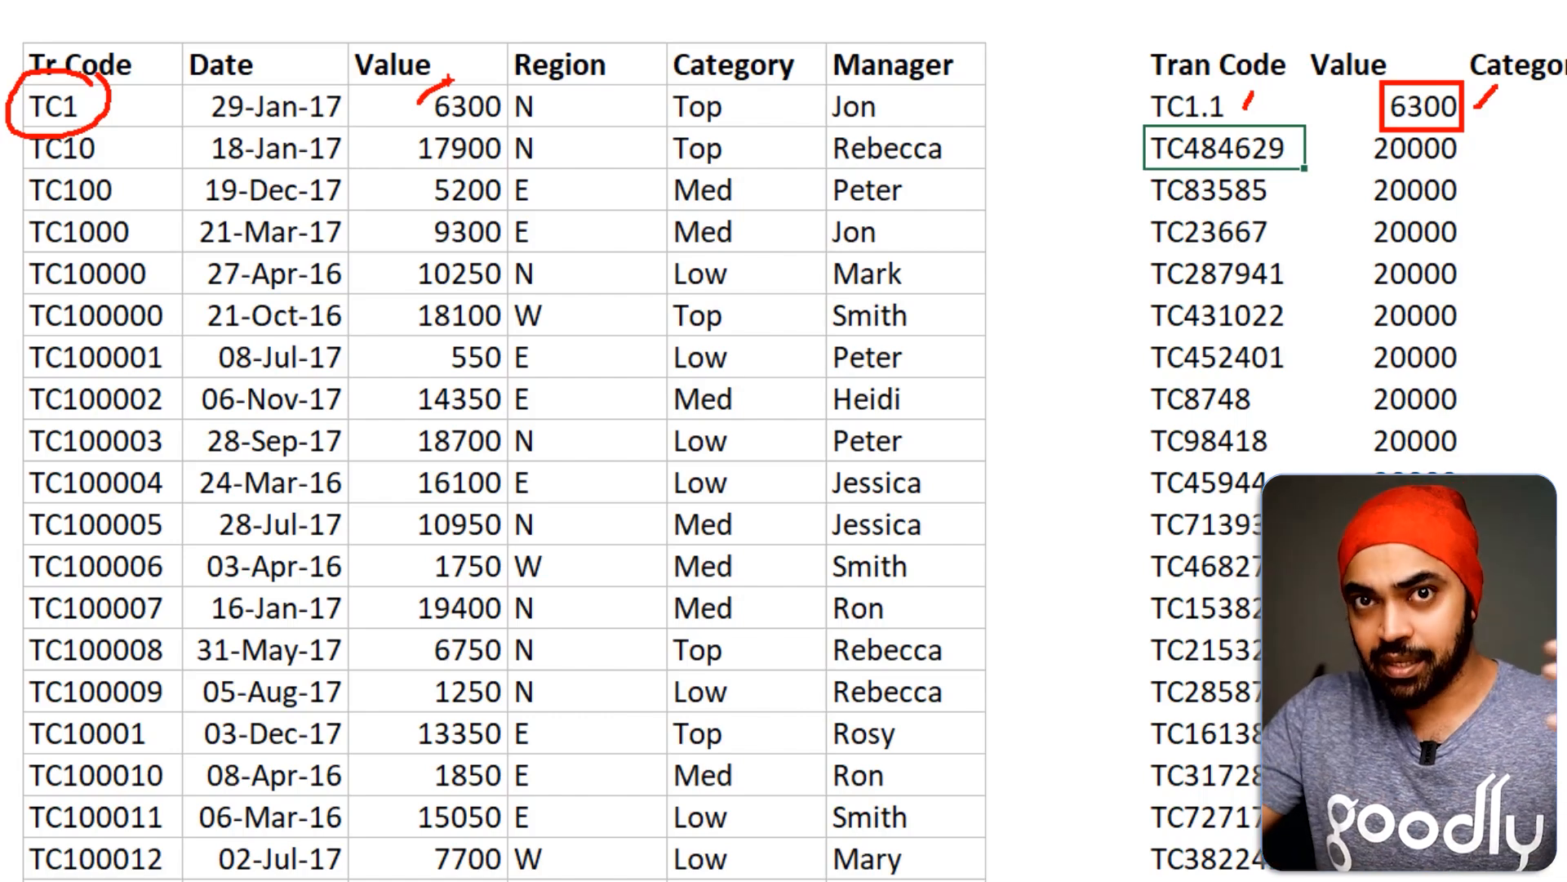
{"action": "key", "text": "Escape"}
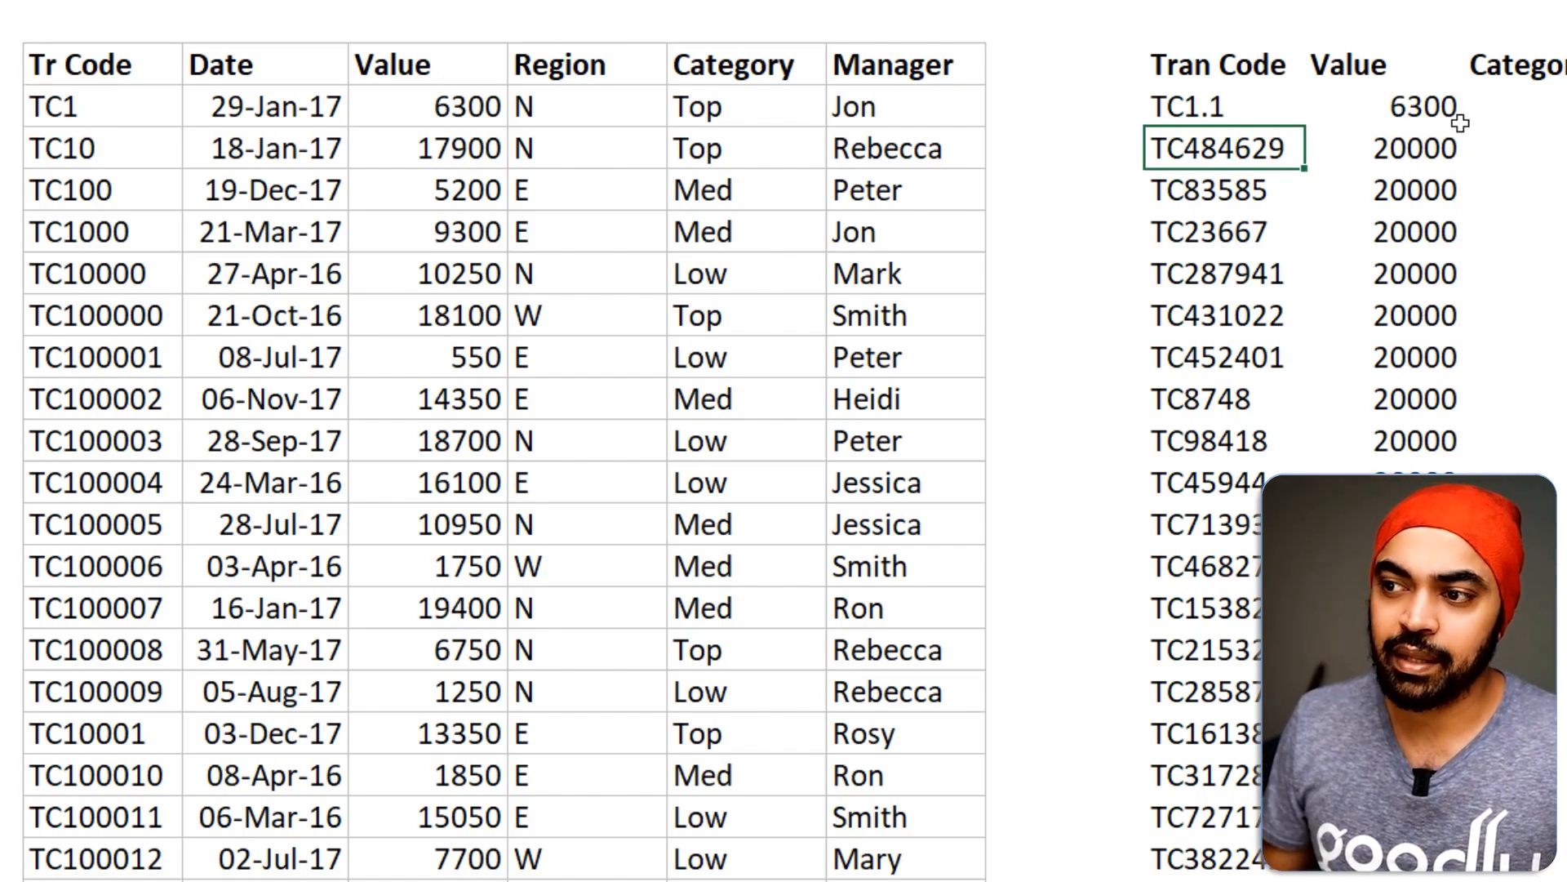
Examine the approximate-match argument in J4's VLOOKUP formula and the Tr Code column it searches
{"action": "double_click", "coordinate": [1436, 107]}
{"action": "key", "text": "ctrl+2"}
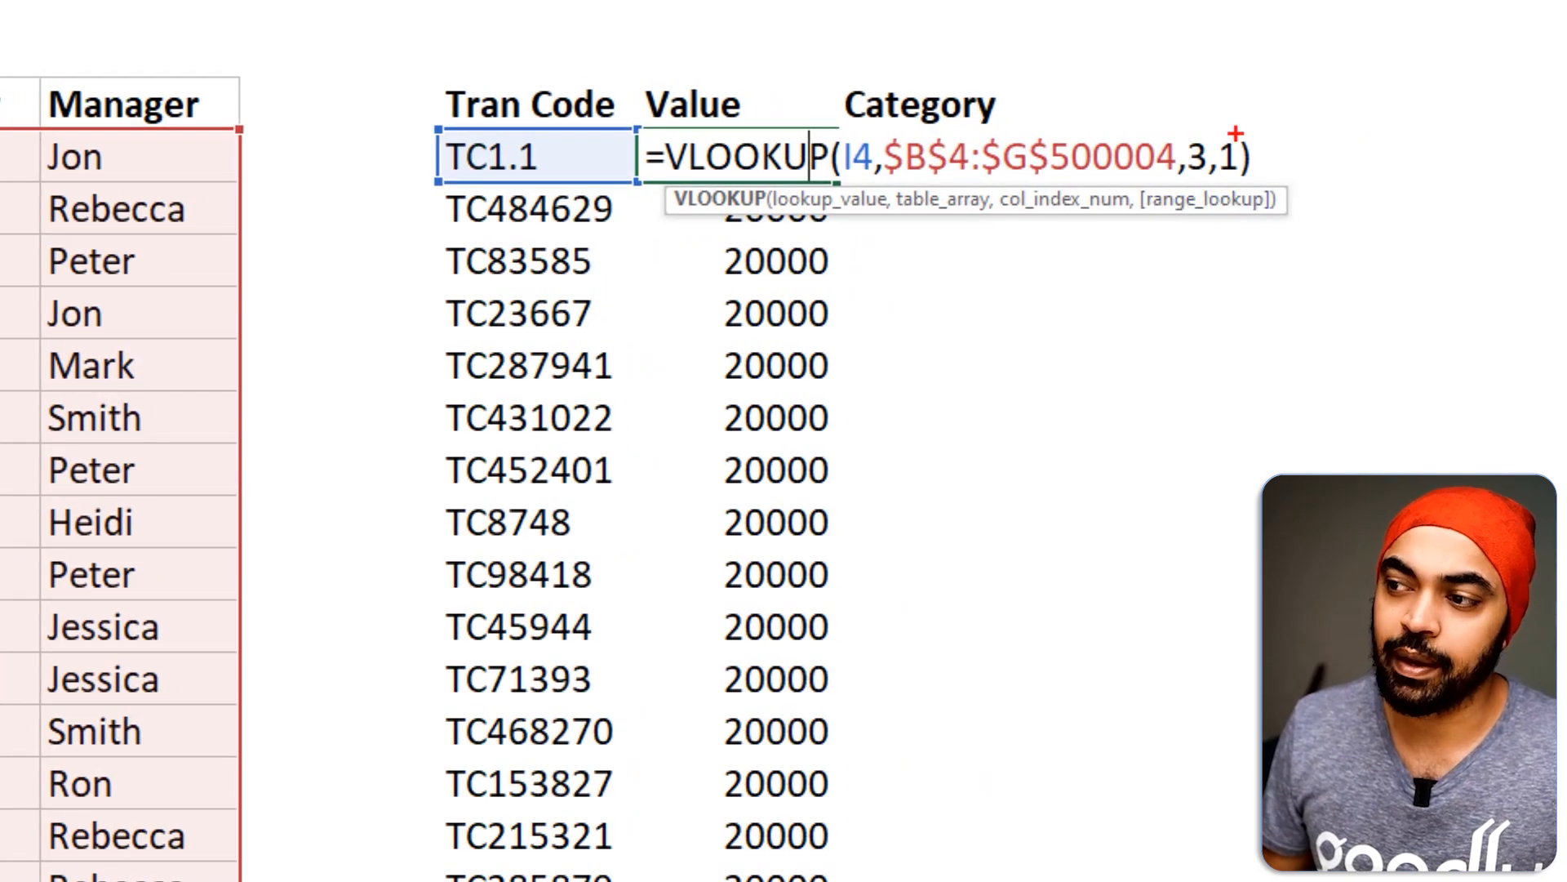
{"action": "left_click_drag", "start_coordinate": [1212, 121], "coordinate": [1277, 203]}
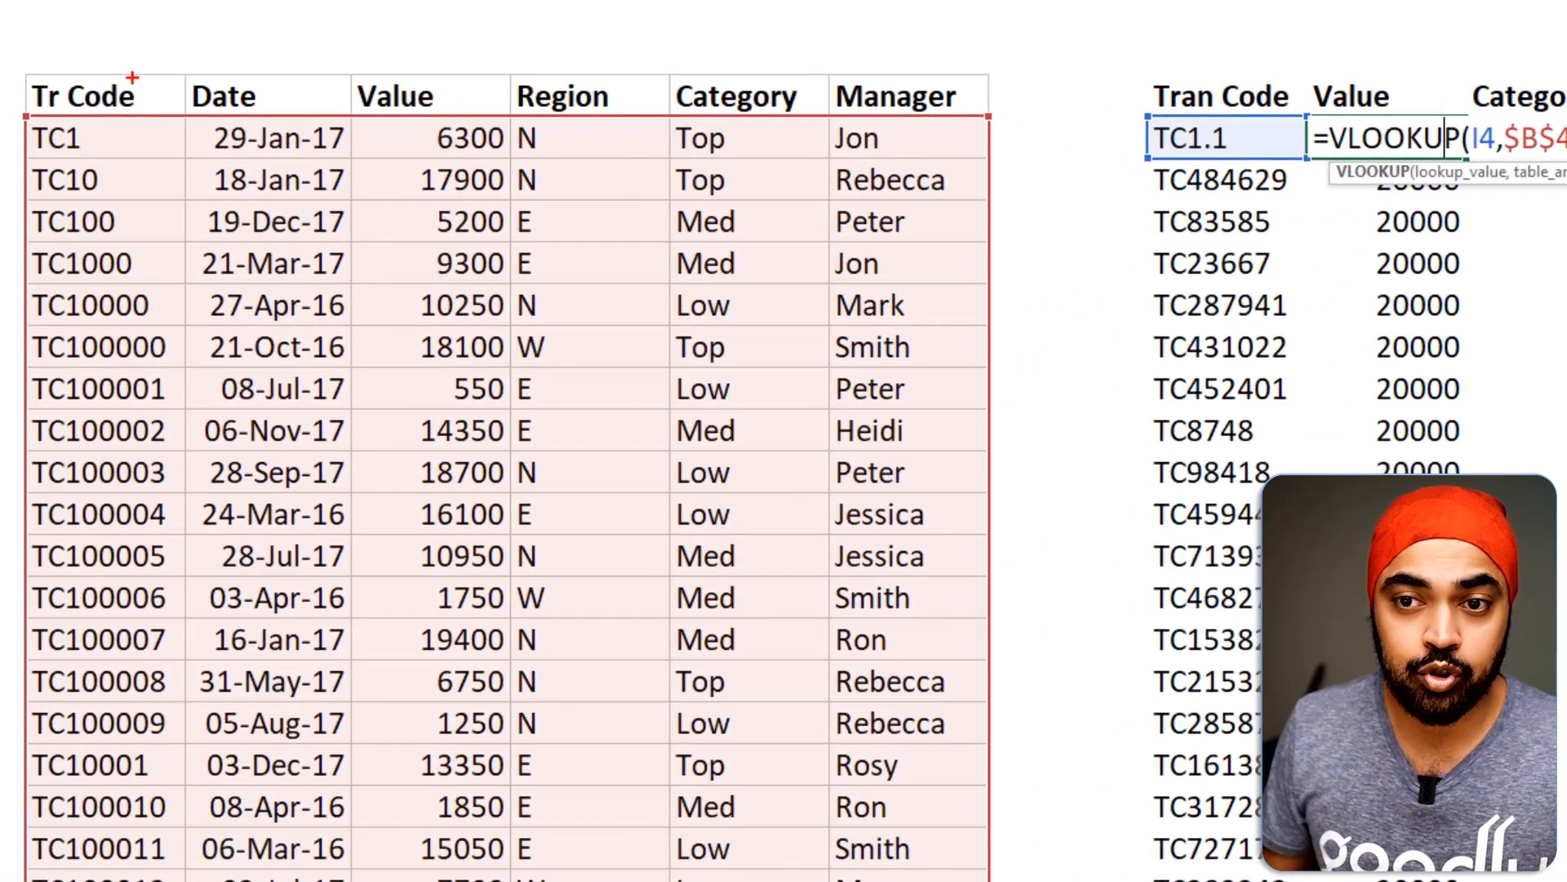
{"action": "left_click_drag", "start_coordinate": [120, 47], "coordinate": [117, 153]}
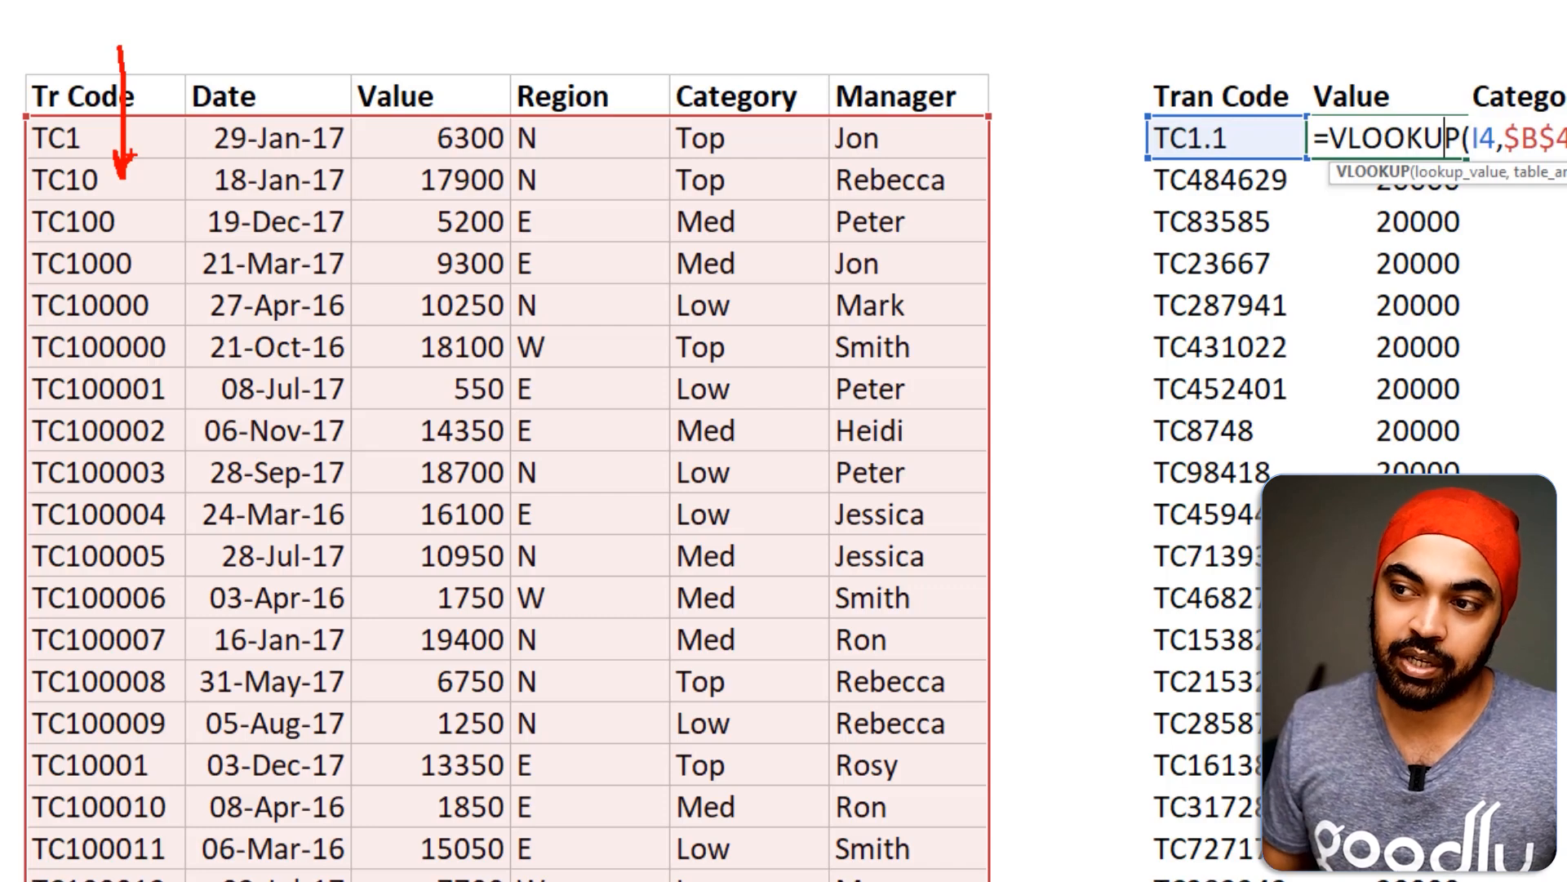
{"action": "key", "text": "ctrl+Return"}
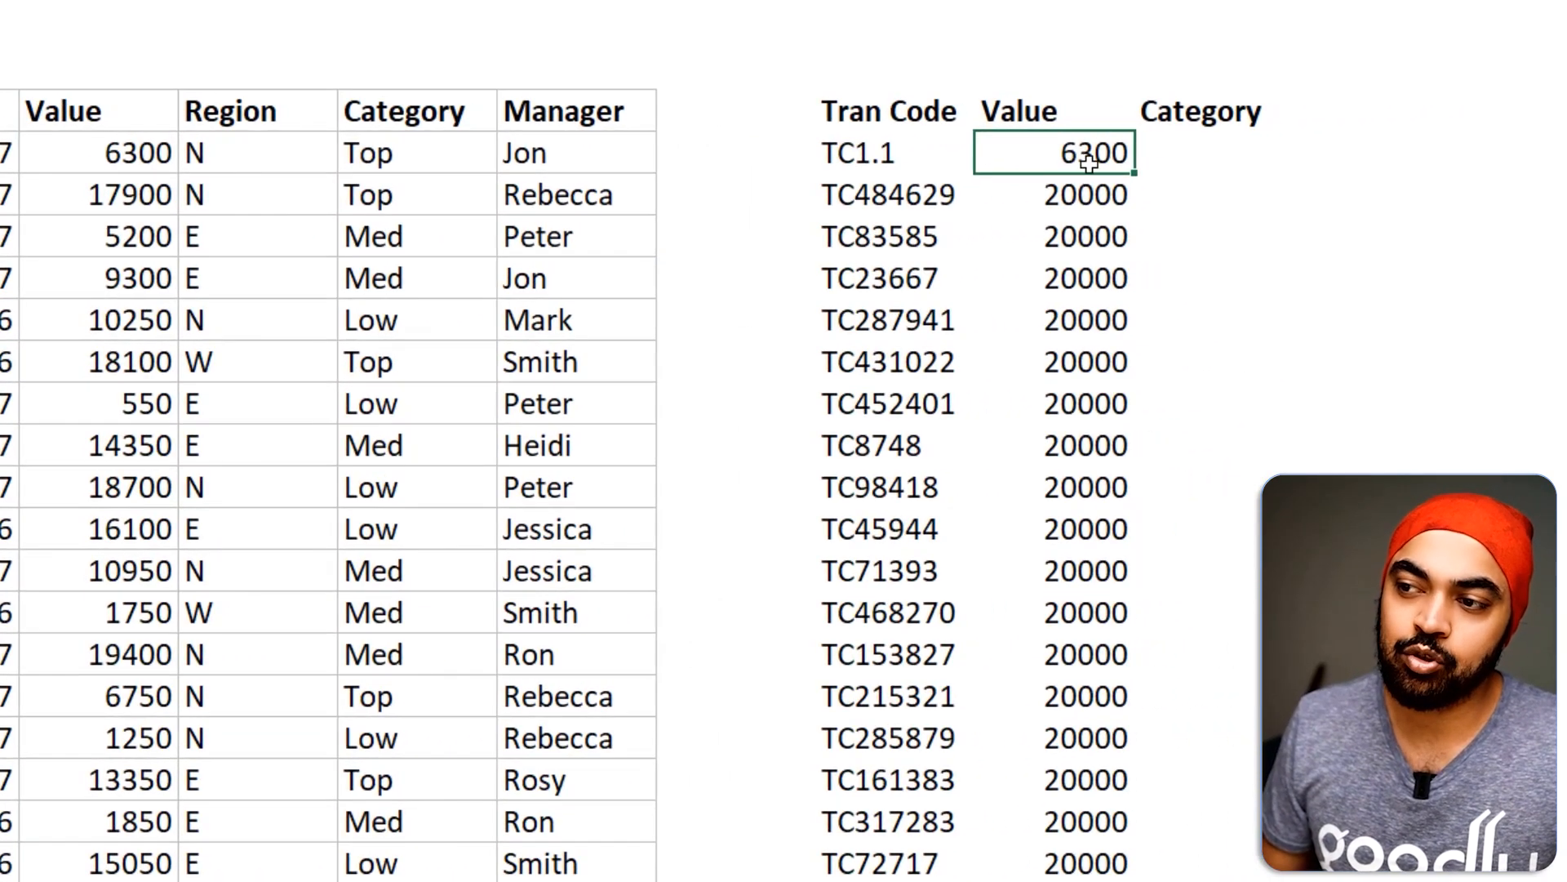
Set the column index of the VLOOKUP in J4 to 1 so it returns the matched transaction code
{"action": "key", "text": "F2"}
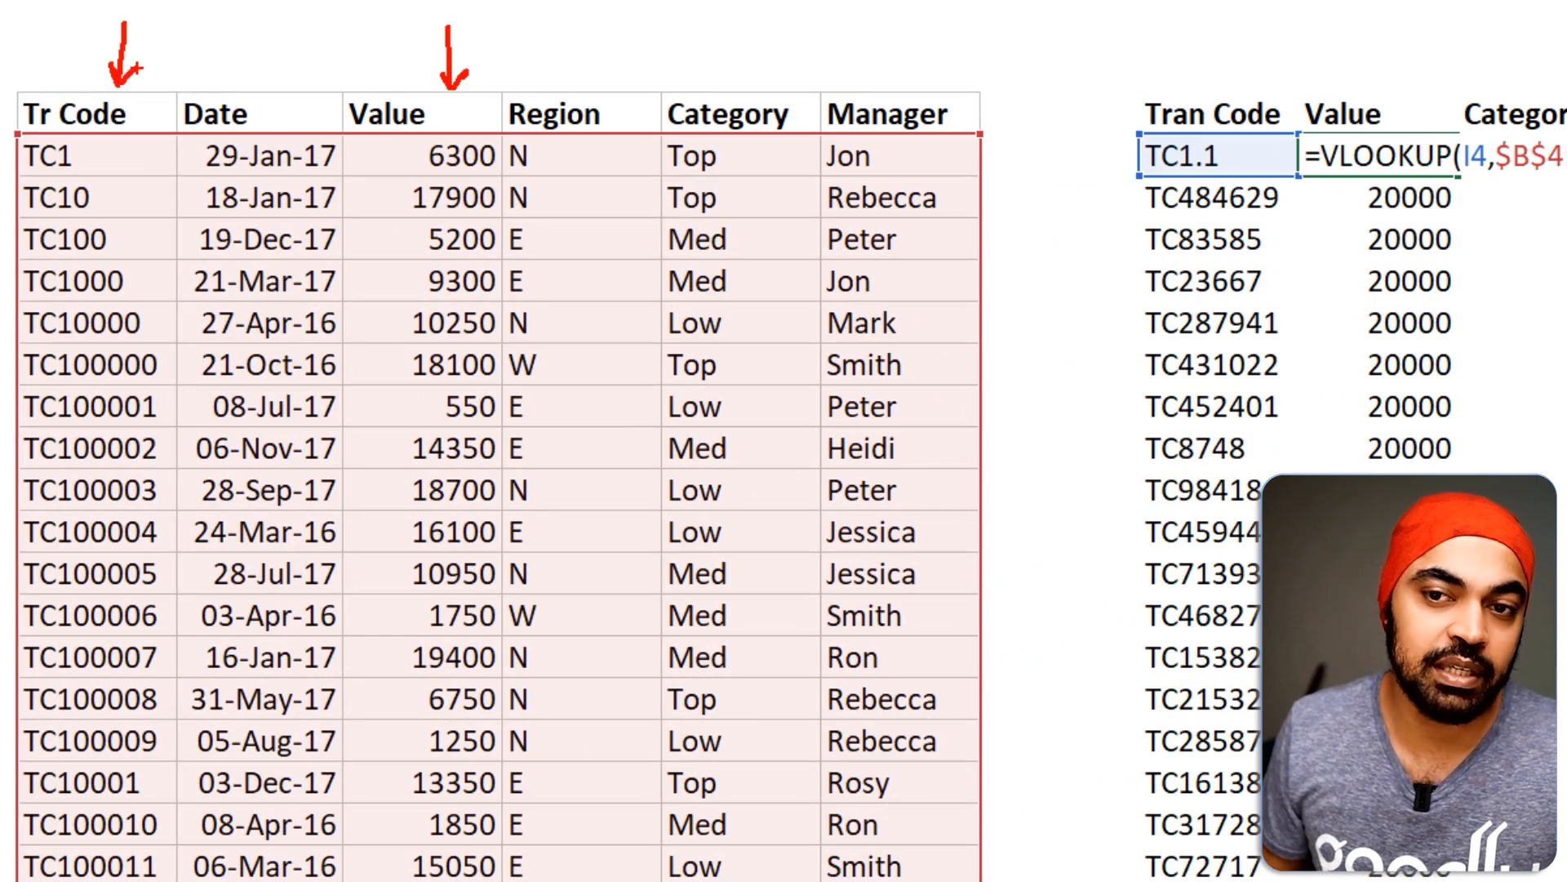
{"action": "key", "text": "Escape"}
{"action": "key", "text": "Left"}
{"action": "key", "text": "Left"}
{"action": "key", "text": "Left"}
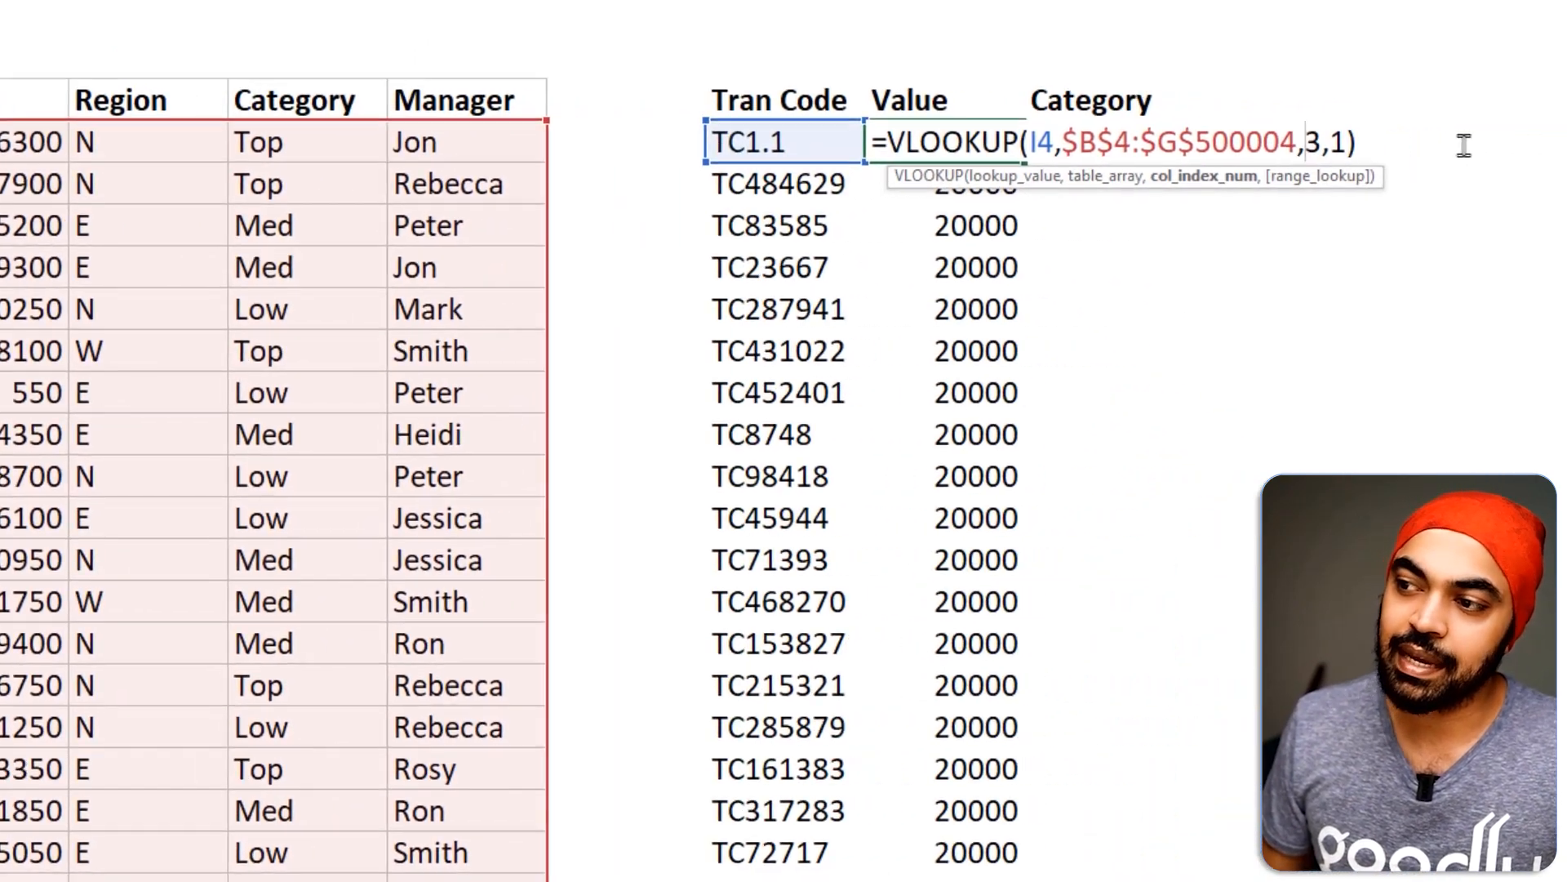
{"action": "key", "text": "BackSpace"}
{"action": "type", "text": "1"}
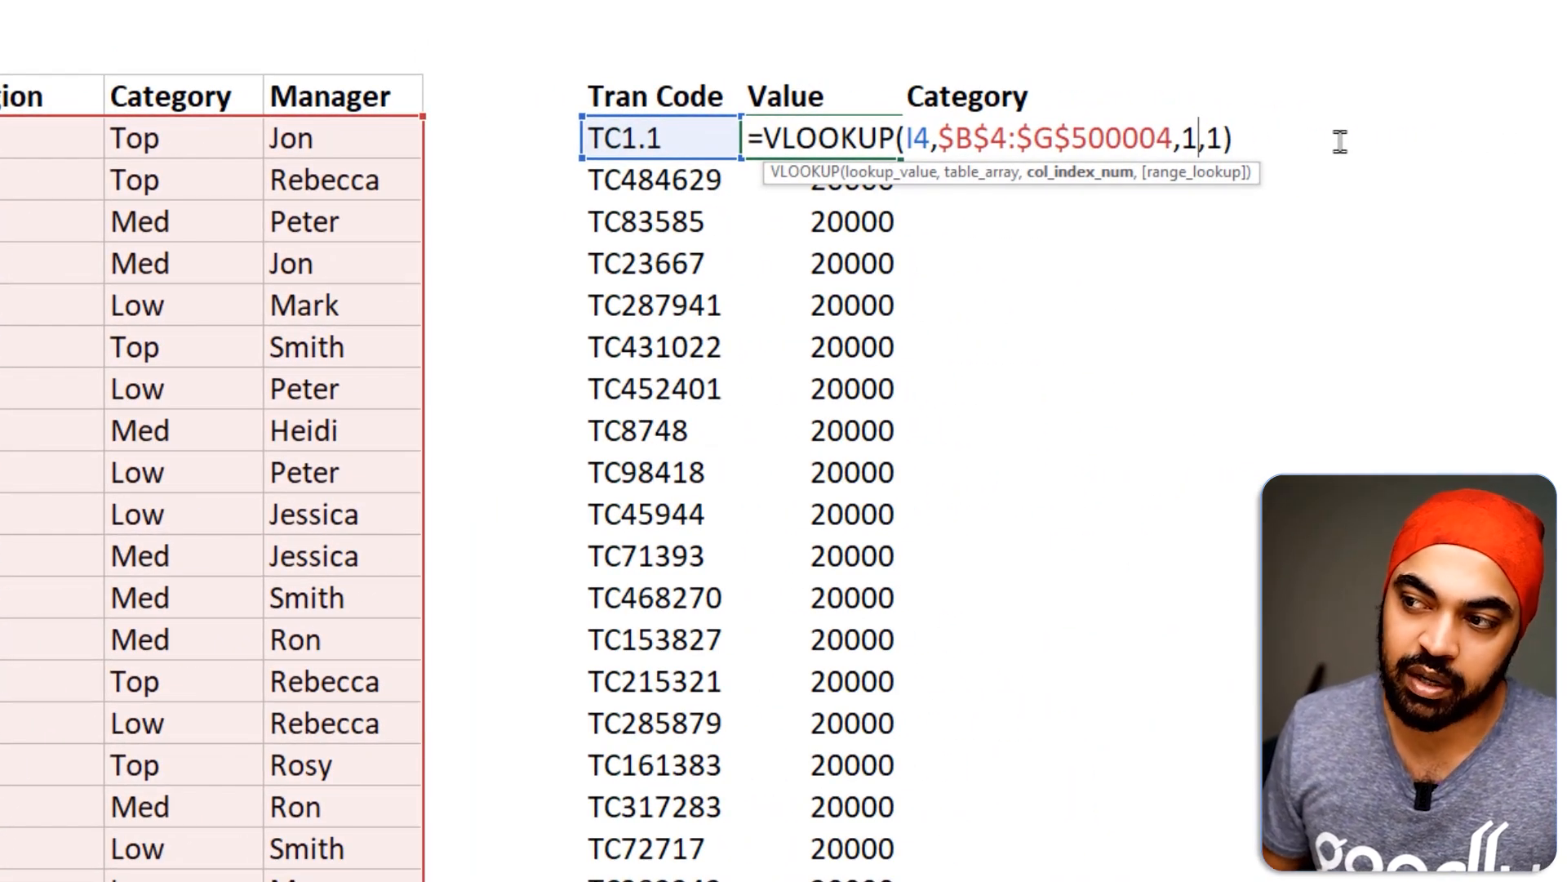
{"action": "key", "text": "Return"}
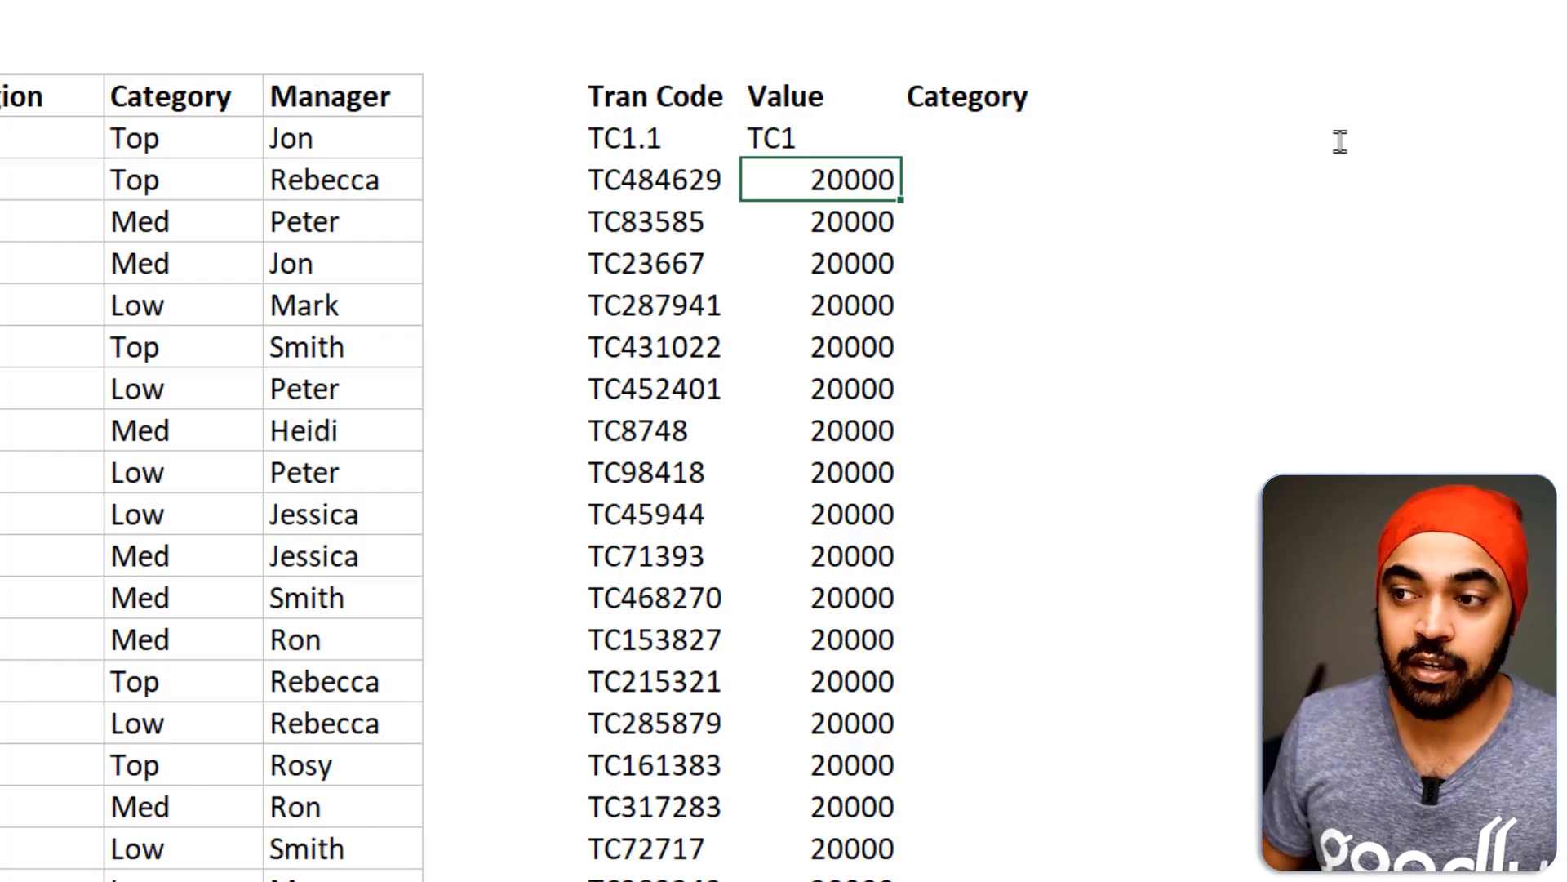
Fill the code-returning VLOOKUP from J4 down the whole Value column
{"action": "left_click", "coordinate": [829, 147]}
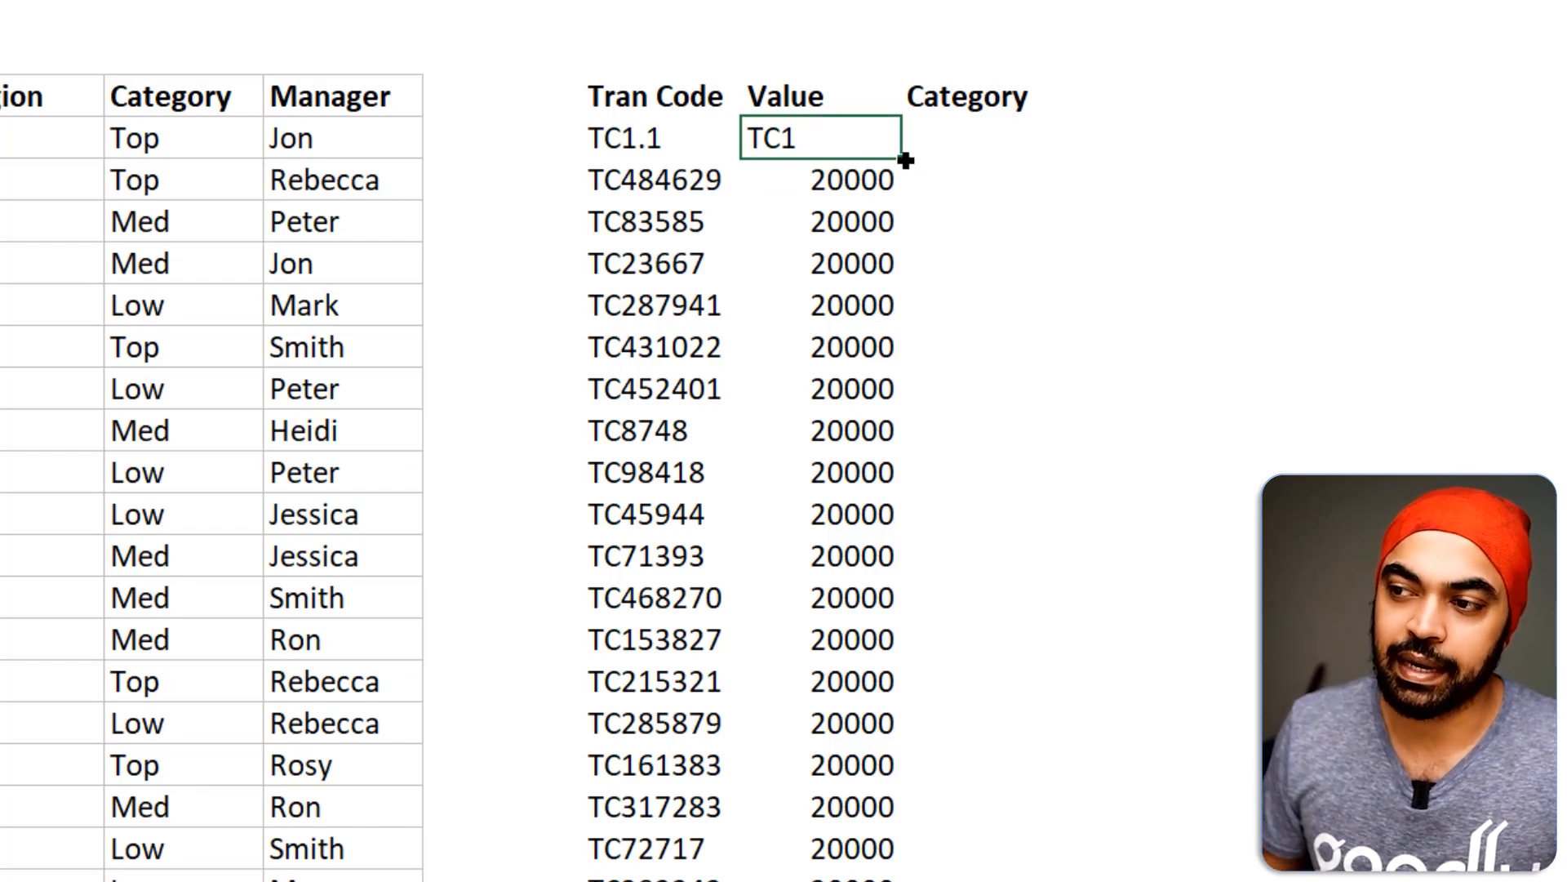
{"action": "key", "text": "ctrl+shift+Down"}
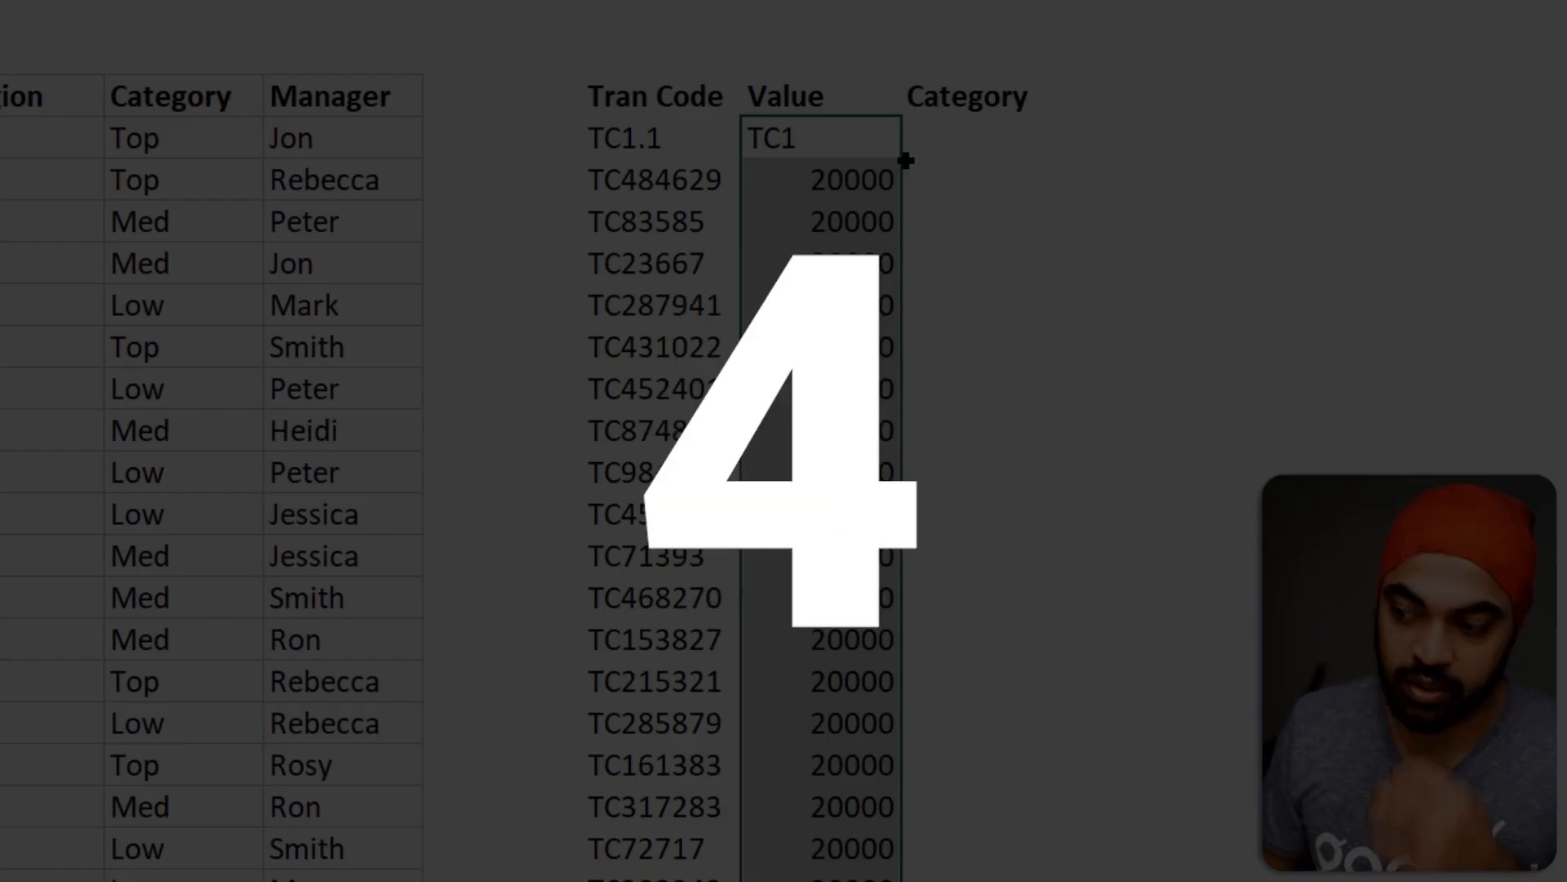
{"action": "key", "text": "ctrl+d"}
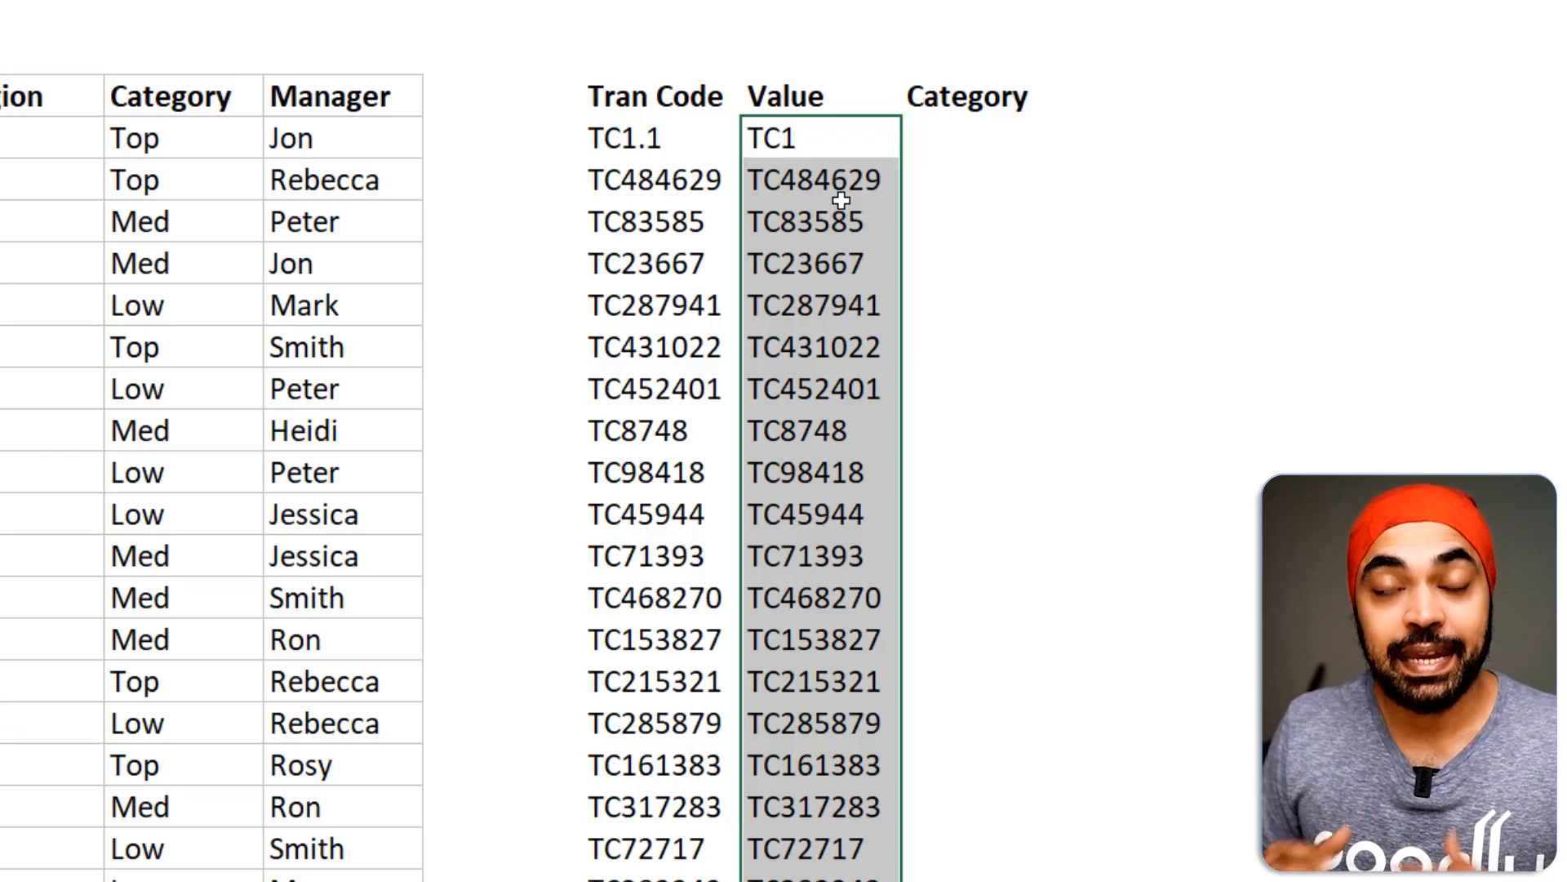
Wrap the VLOOKUP in J4 in an IF function whose logical test compares the returned code with I4
{"action": "left_click", "coordinate": [843, 147]}
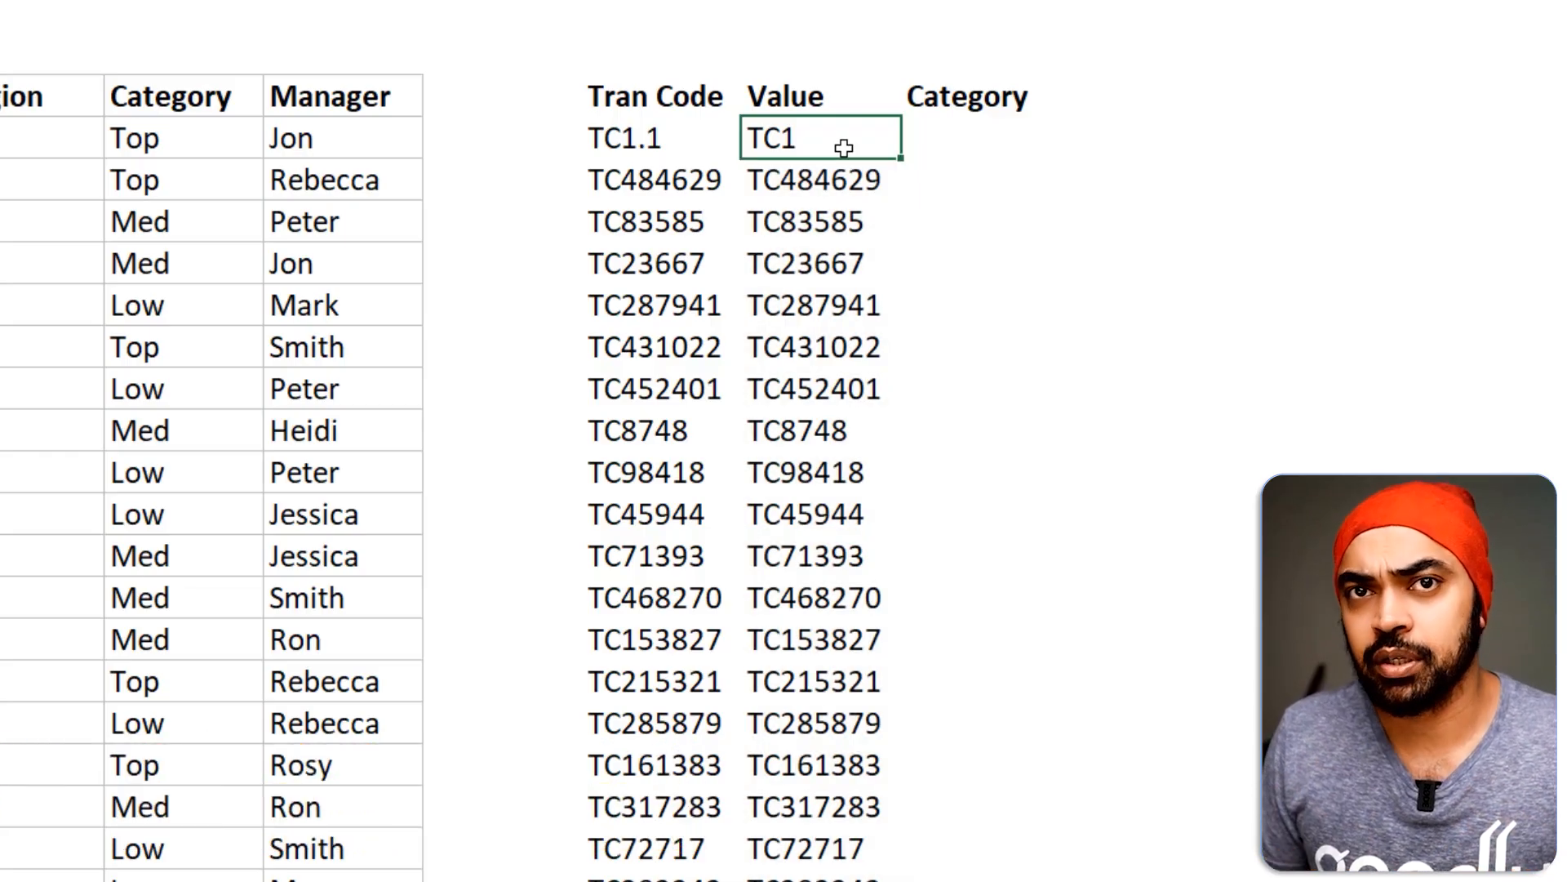
{"action": "double_click", "coordinate": [843, 148]}
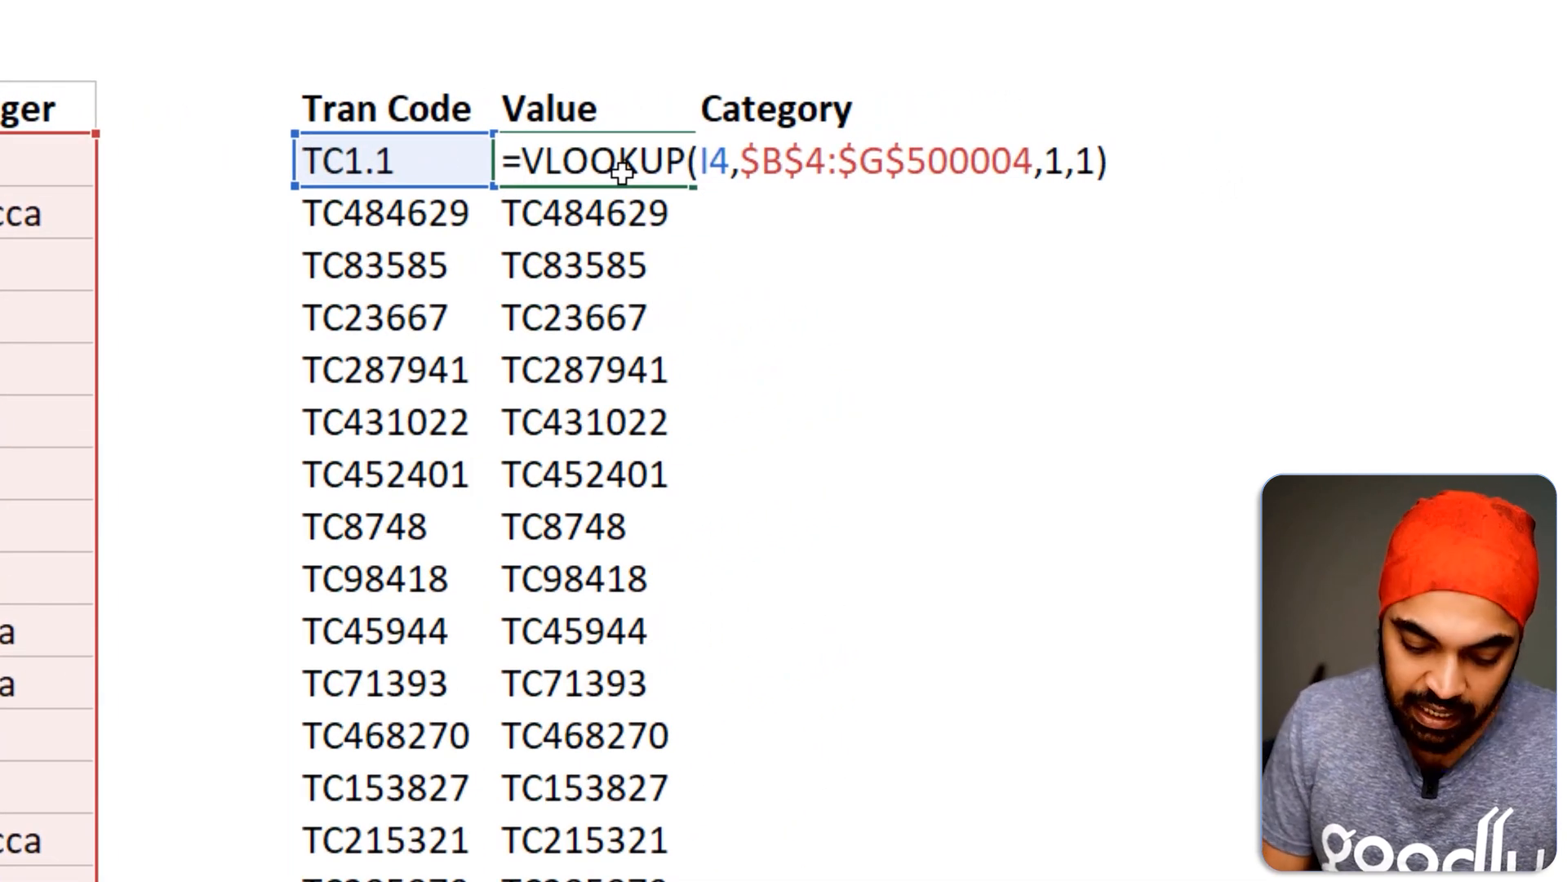
{"action": "type", "text": "if"}
{"action": "key", "text": "Tab"}
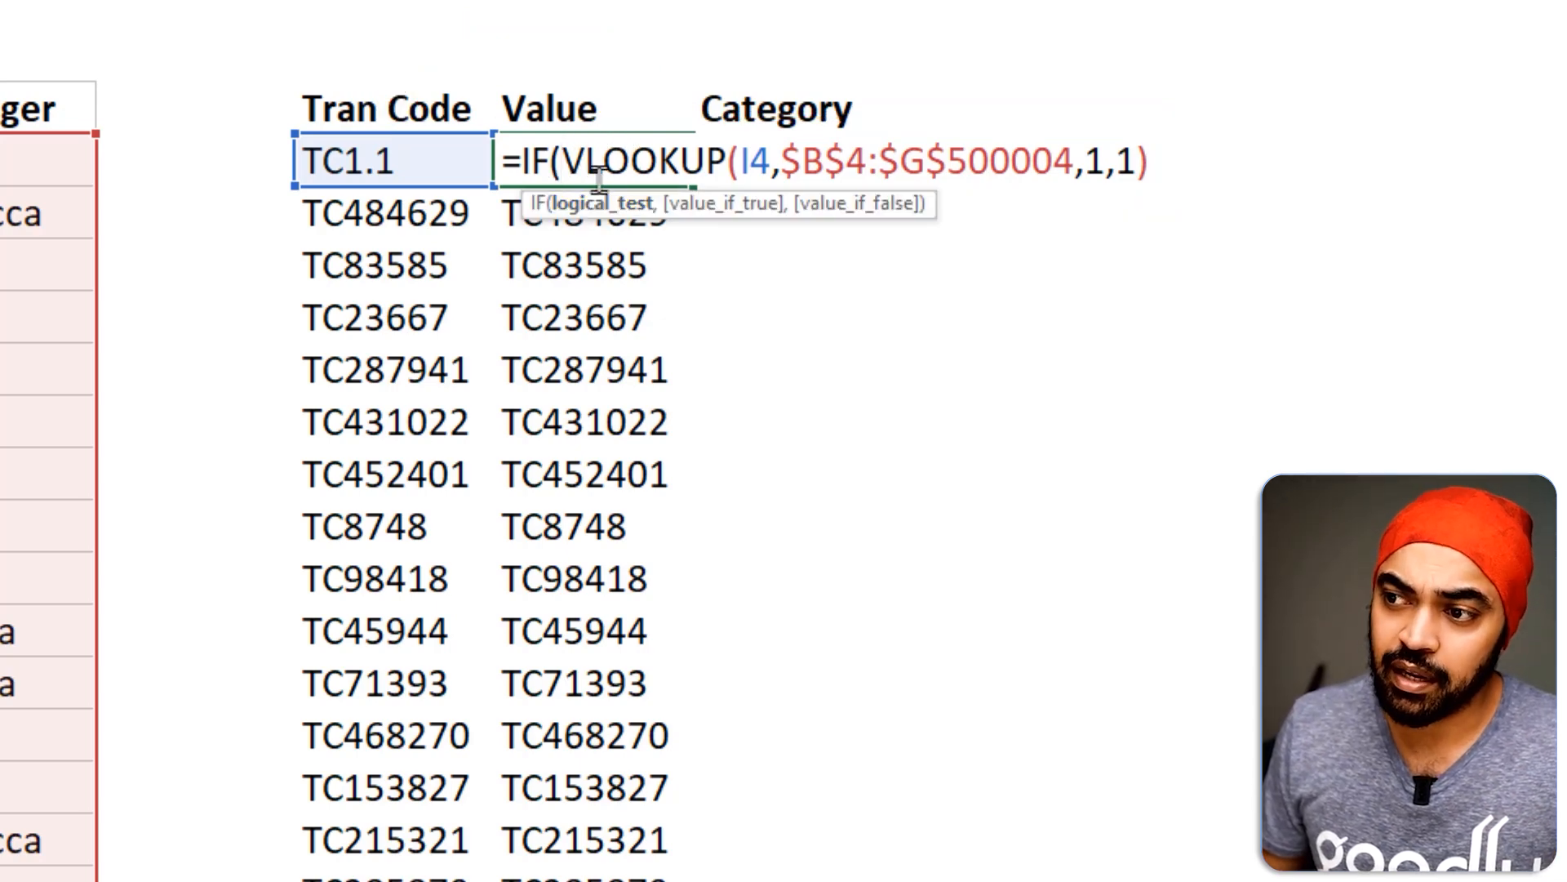
{"action": "left_click", "coordinate": [1180, 162]}
{"action": "type", "text": "="}
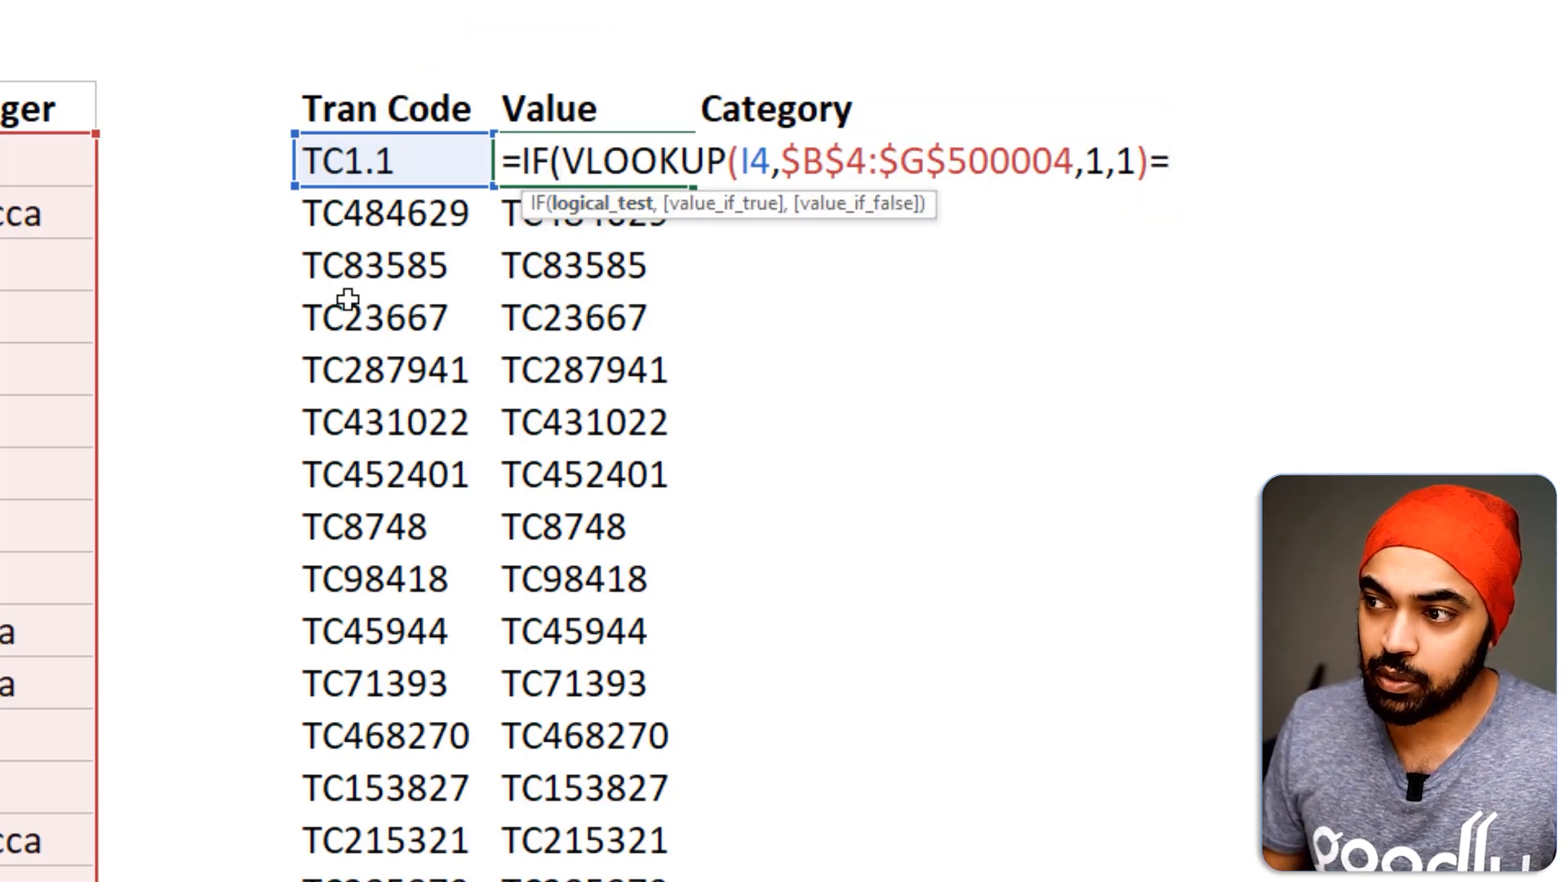
{"action": "left_click", "coordinate": [353, 162]}
{"action": "type", "text": ","}
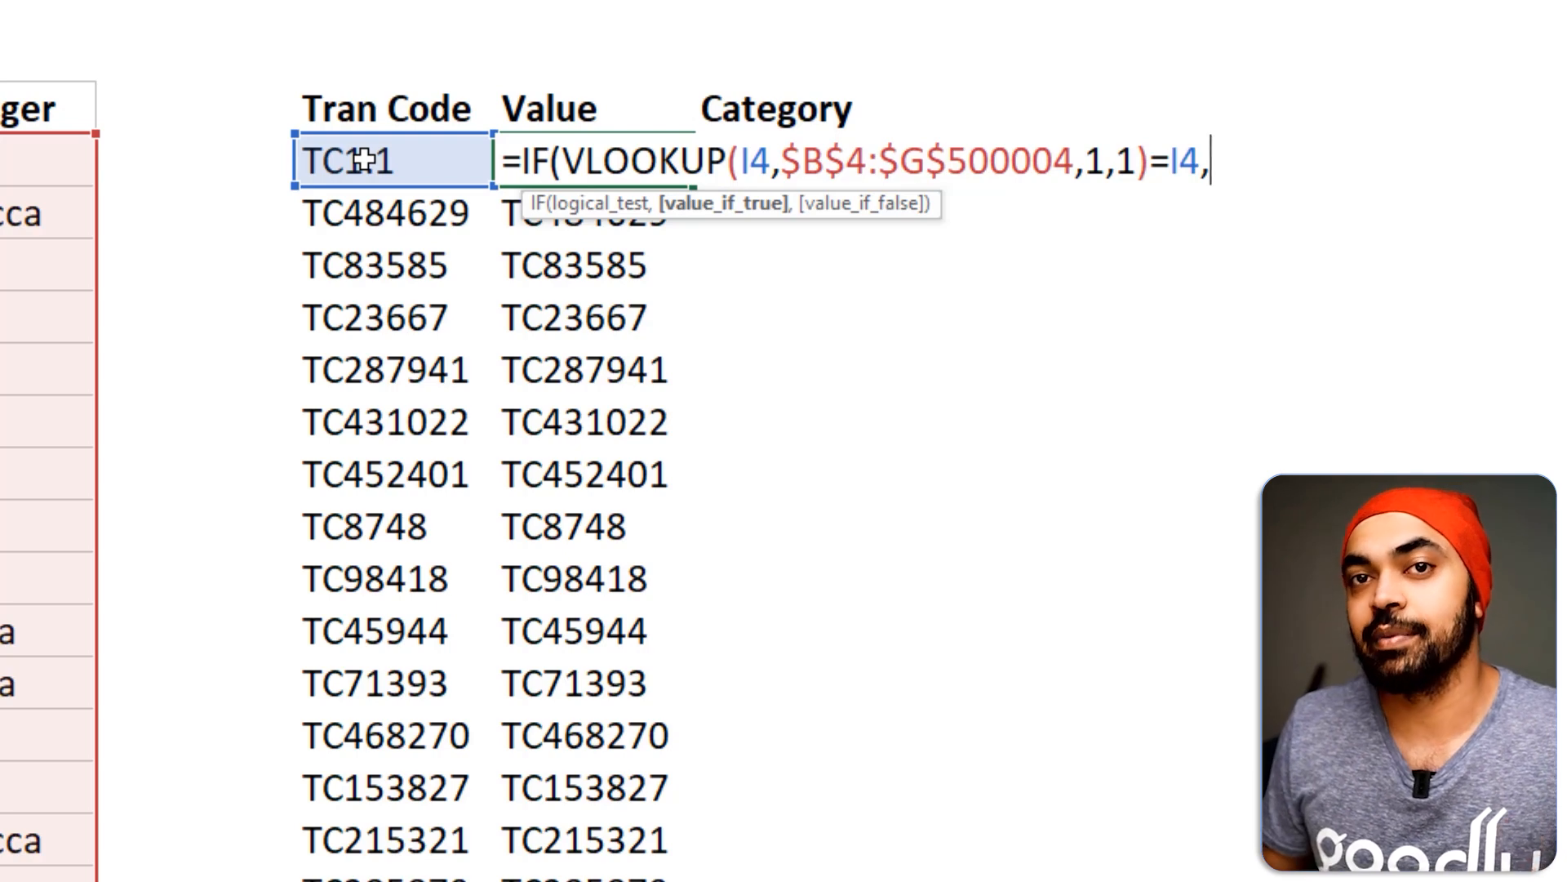
Add VLOOKUP(I4,$B$4:$G$500004,3,1) as the value if true by reusing the first VLOOKUP with column index 3
{"action": "left_click_drag", "start_coordinate": [562, 160], "coordinate": [1141, 158]}
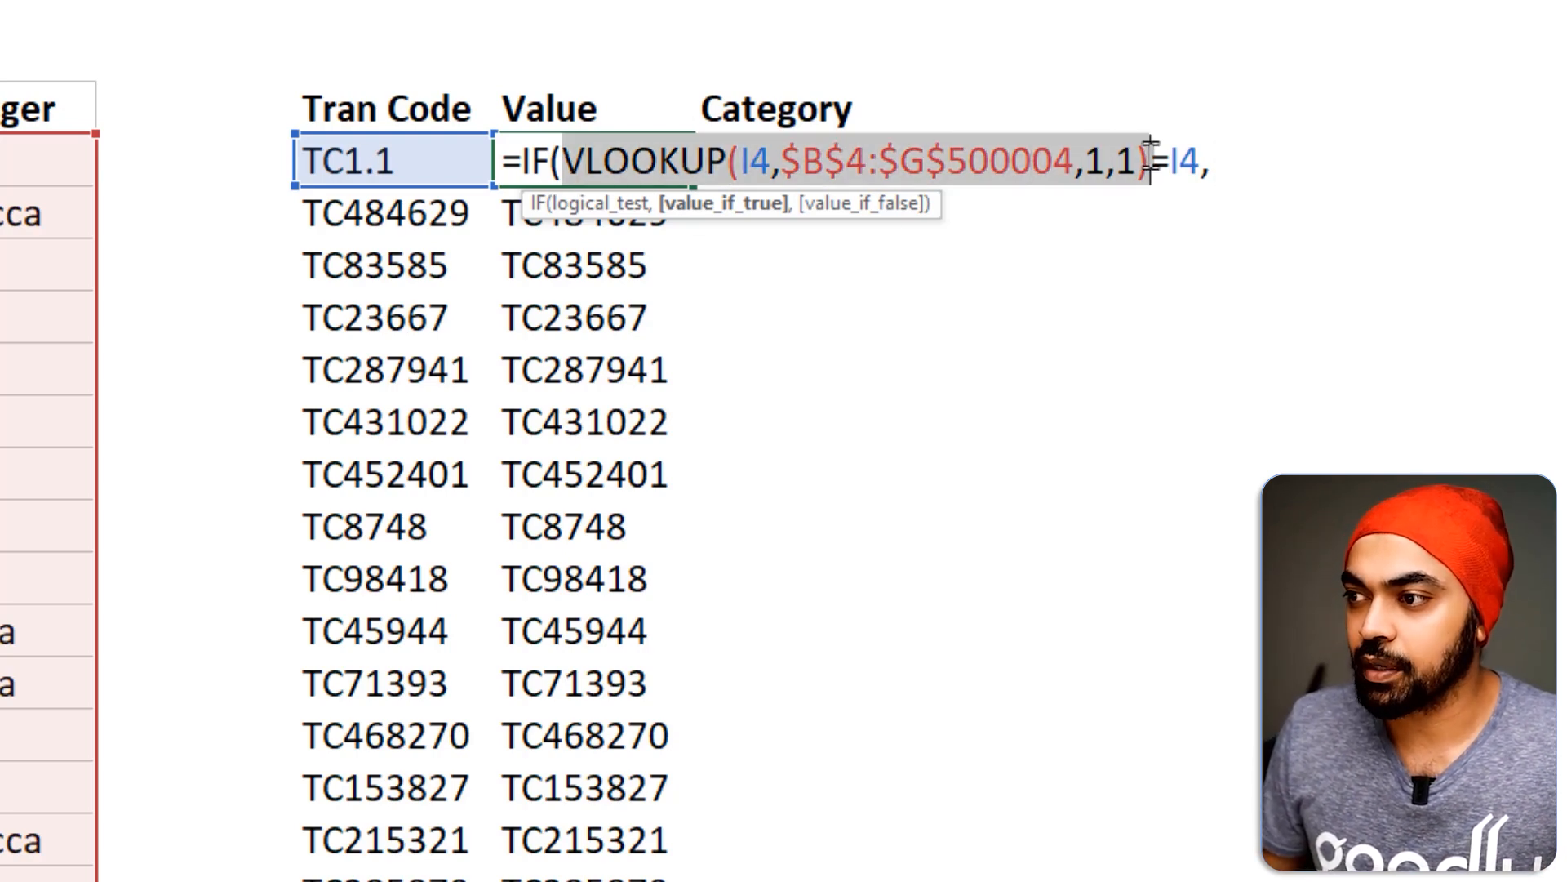
{"action": "left_click", "coordinate": [1262, 159]}
{"action": "type", "text": "VLOOKUP(I4,$B$4:$G$500004,1,1)"}
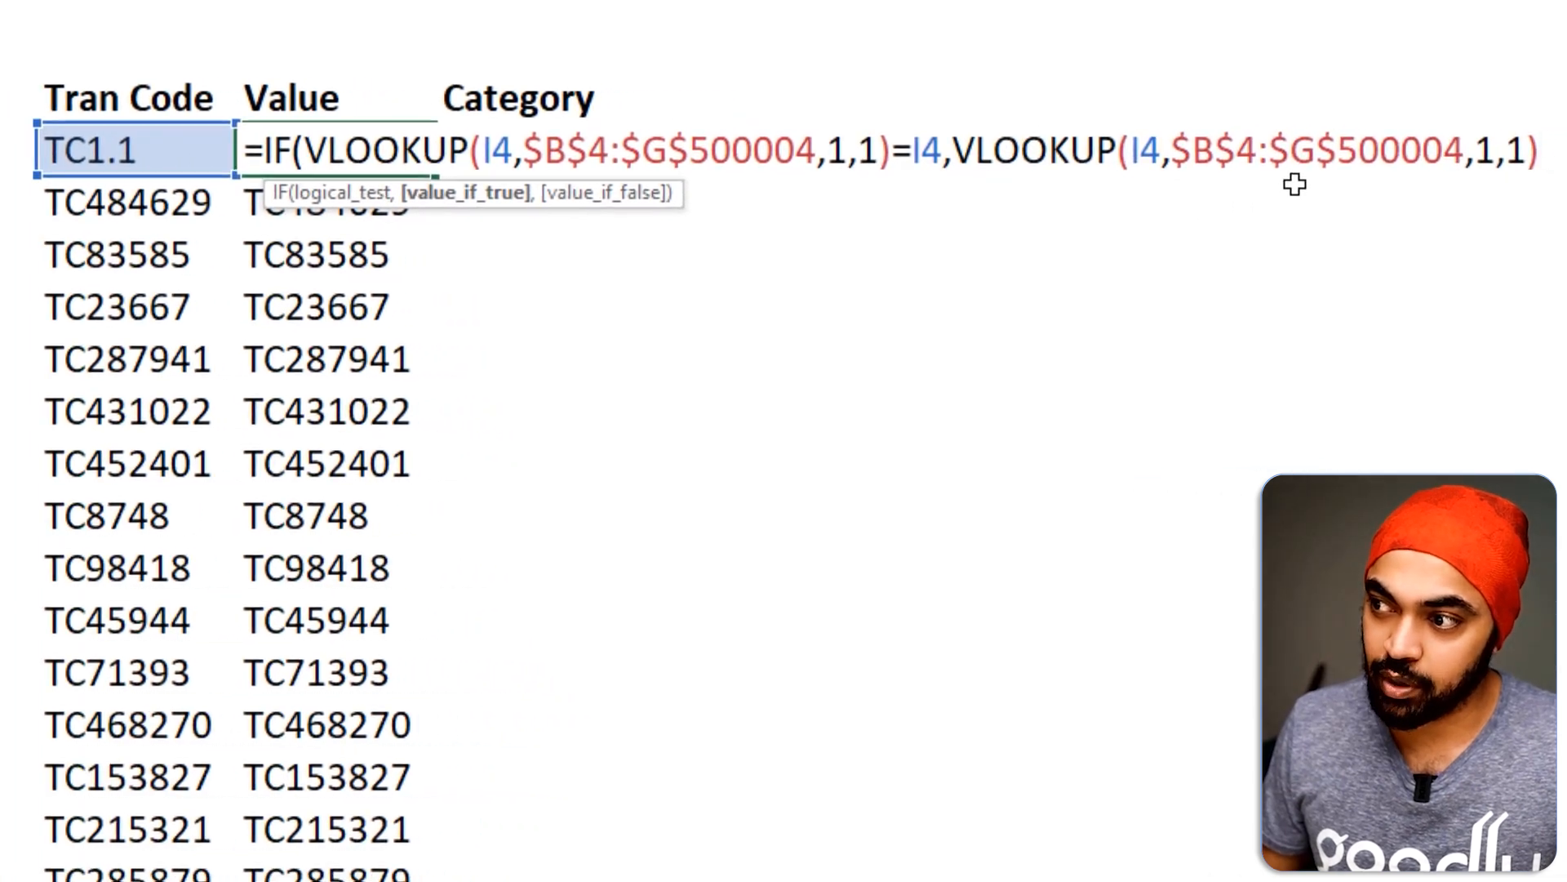
{"action": "left_click", "coordinate": [1478, 153]}
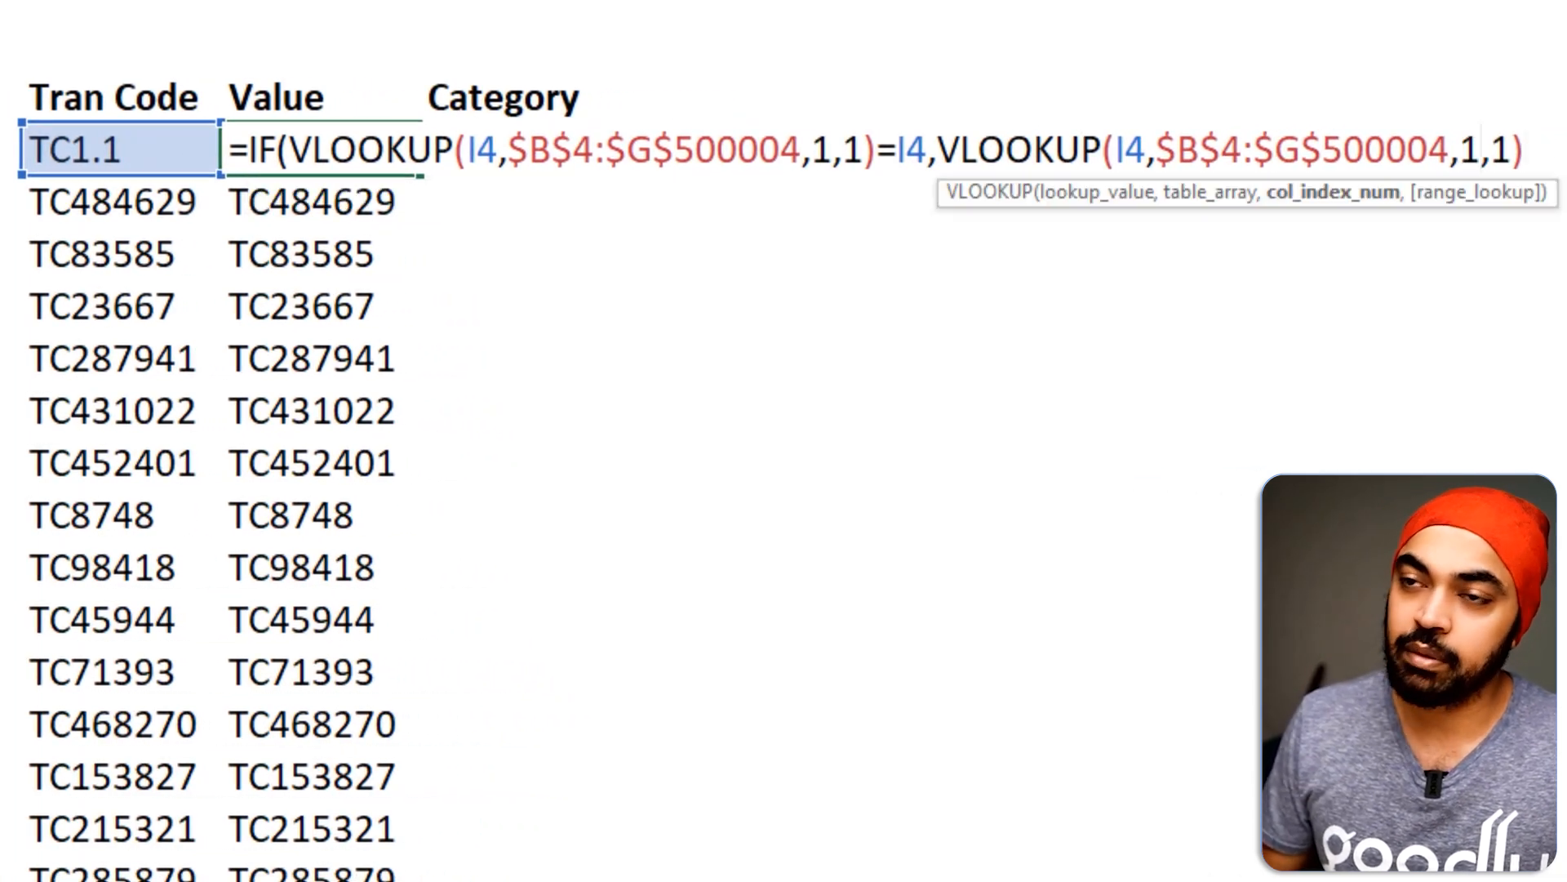
{"action": "key", "text": "BackSpace"}
{"action": "type", "text": "3"}
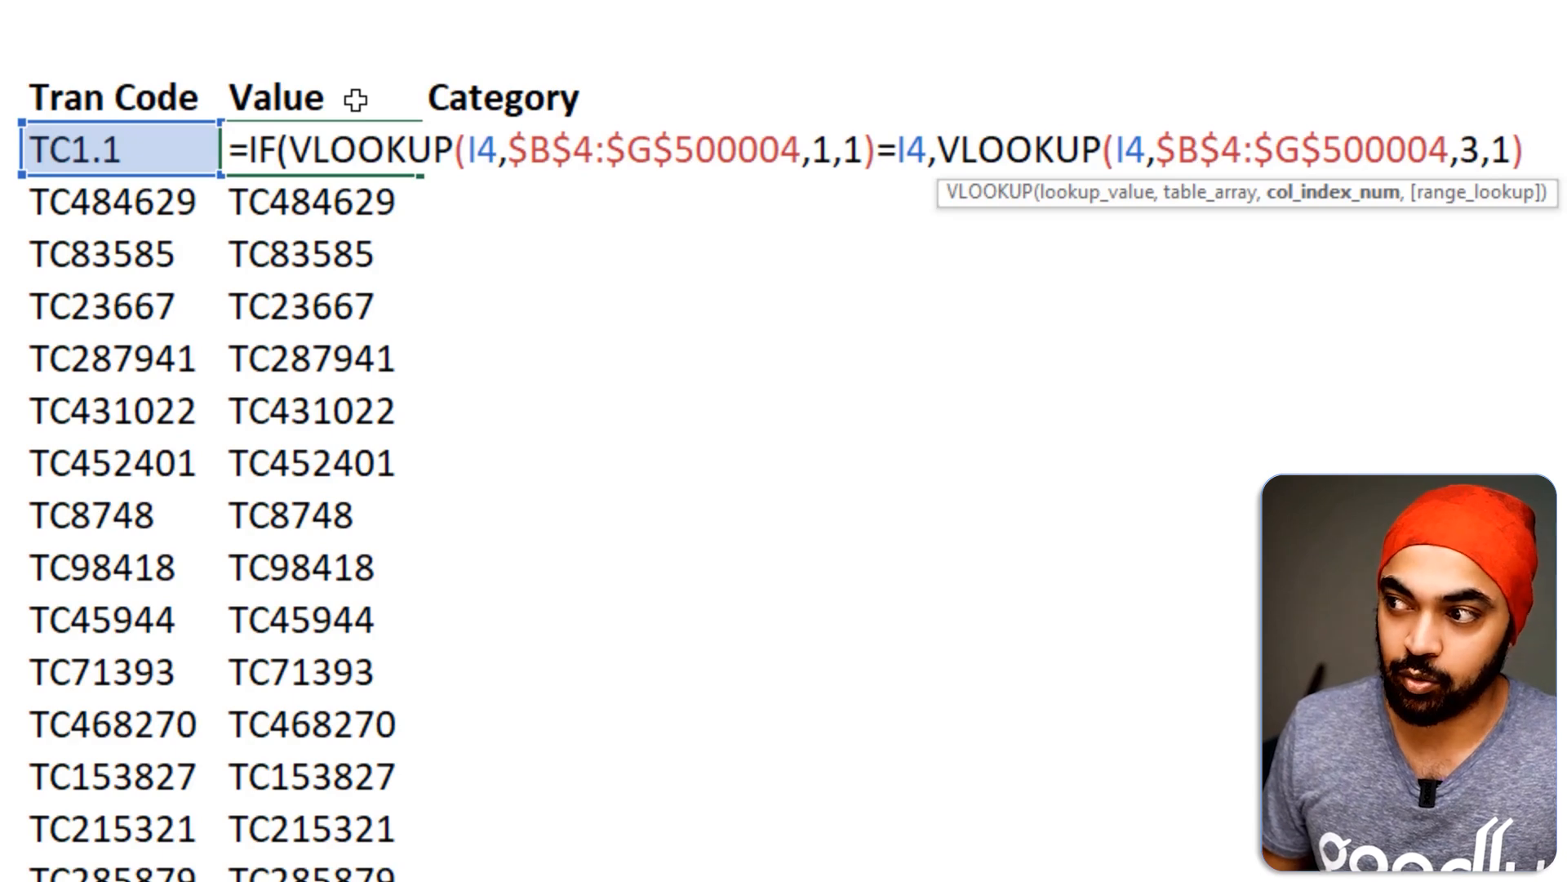
{"action": "left_click", "coordinate": [1540, 147]}
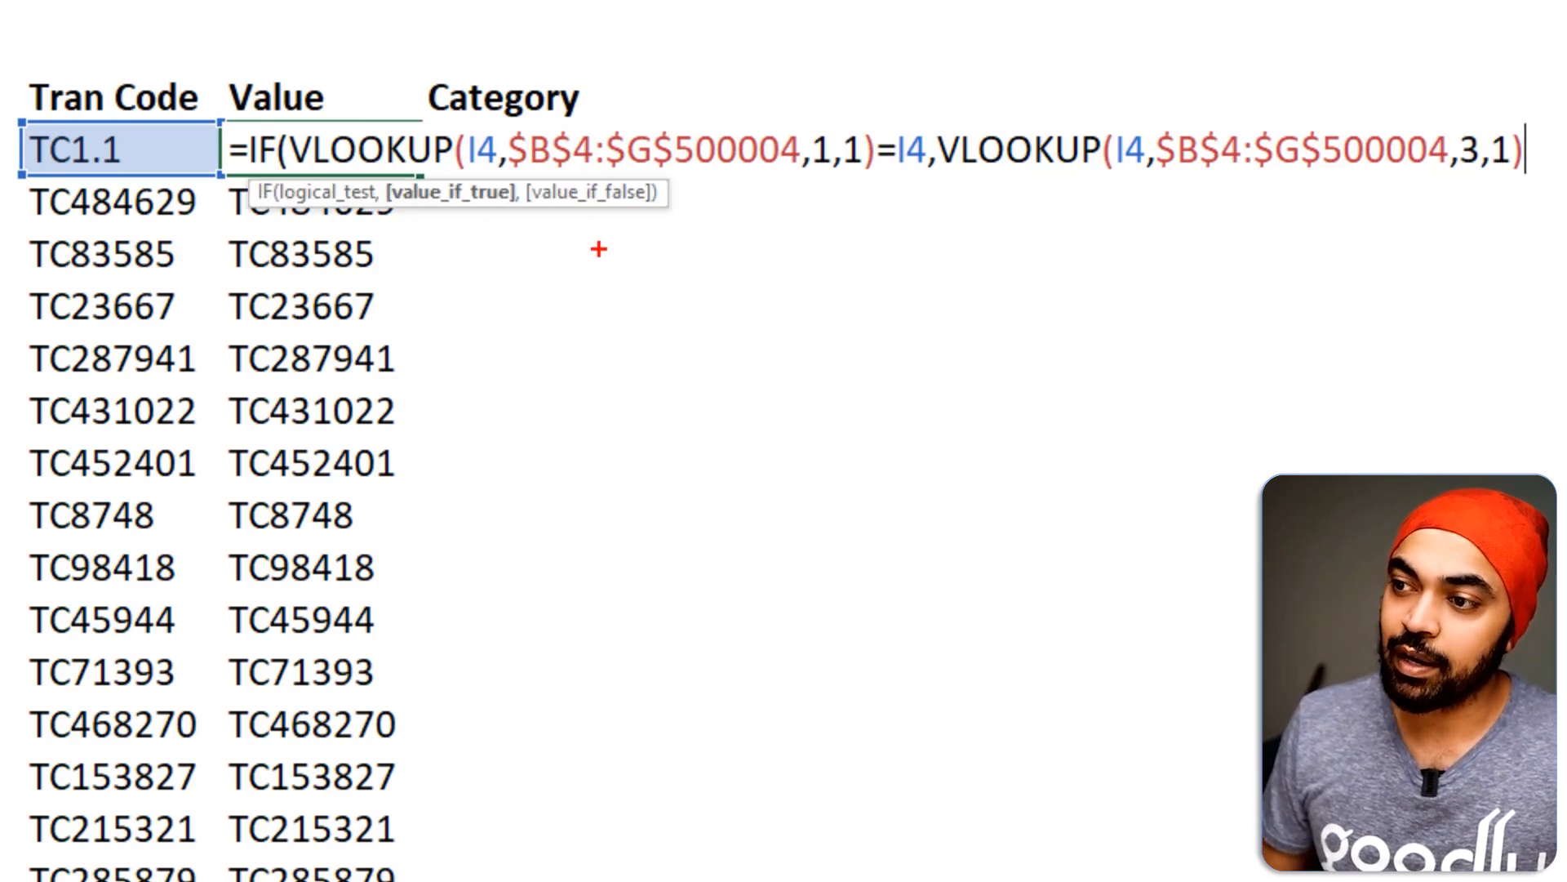
Review the IF formula in J4, marking its logical test and the second VLOOKUP on screen
{"action": "mouse_move", "coordinate": [283, 180]}
{"action": "left_mouse_down"}
{"action": "mouse_move", "coordinate": [742, 214]}
{"action": "mouse_move", "coordinate": [818, 173]}
{"action": "left_mouse_up"}
{"action": "mouse_move", "coordinate": [920, 183]}
{"action": "left_mouse_down"}
{"action": "mouse_move", "coordinate": [920, 233]}
{"action": "mouse_move", "coordinate": [902, 230]}
{"action": "mouse_move", "coordinate": [944, 204]}
{"action": "left_mouse_up"}
{"action": "left_click_drag", "start_coordinate": [1068, 112], "coordinate": [1127, 178]}
{"action": "left_click_drag", "start_coordinate": [1101, 78], "coordinate": [1023, 201]}
{"action": "key", "text": "Escape"}
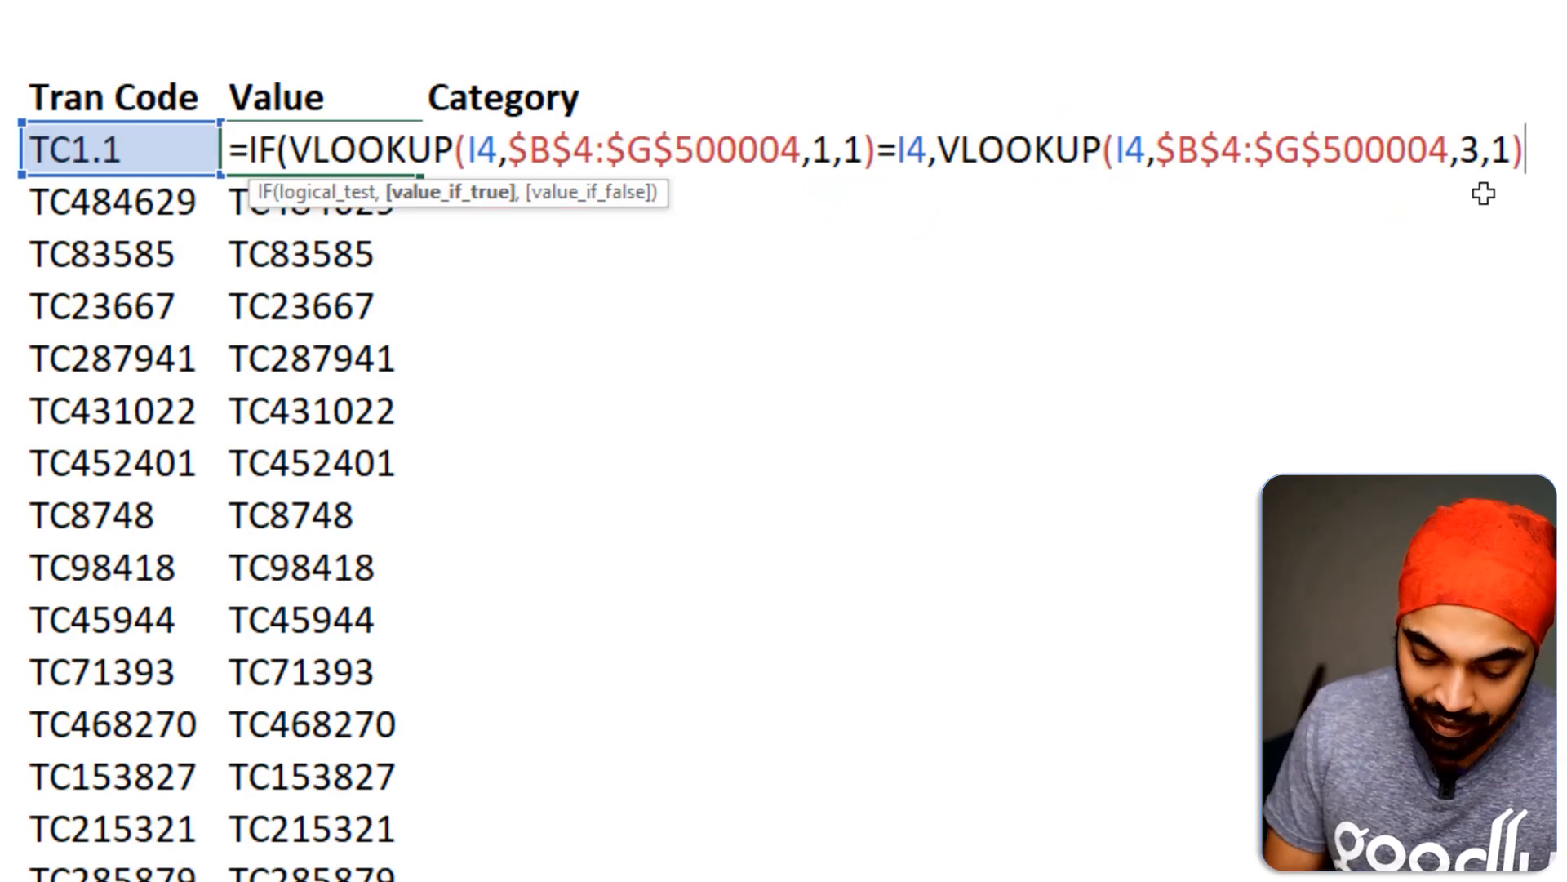
Complete the IF formula in J4 with NA() as the value if false and select the cell again
{"action": "type", "text": ",na"}
{"action": "key", "text": "Tab"}
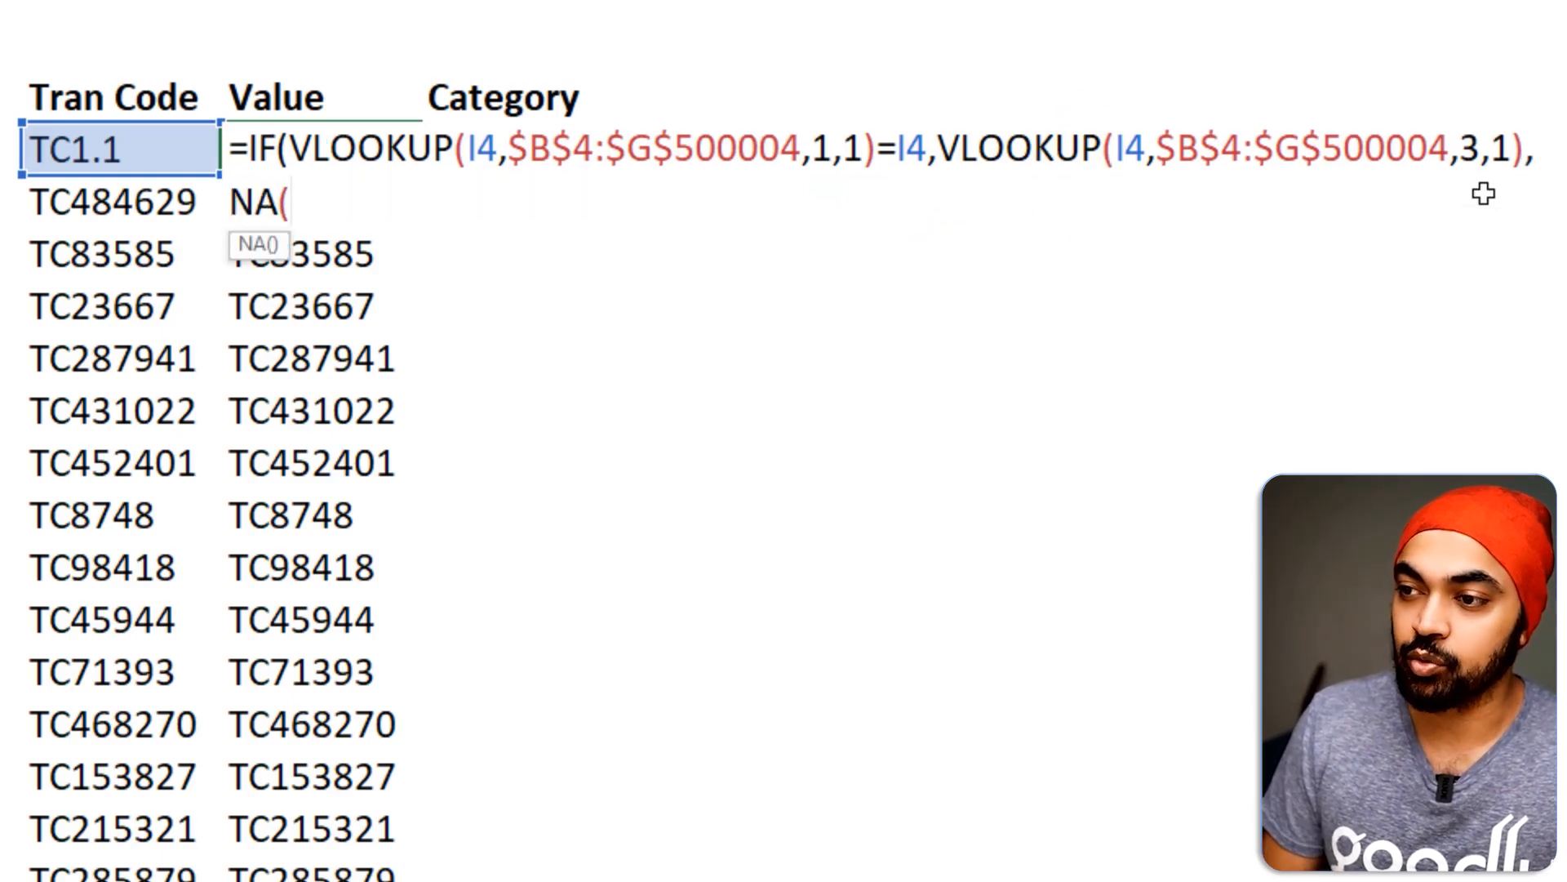
{"action": "type", "text": "))"}
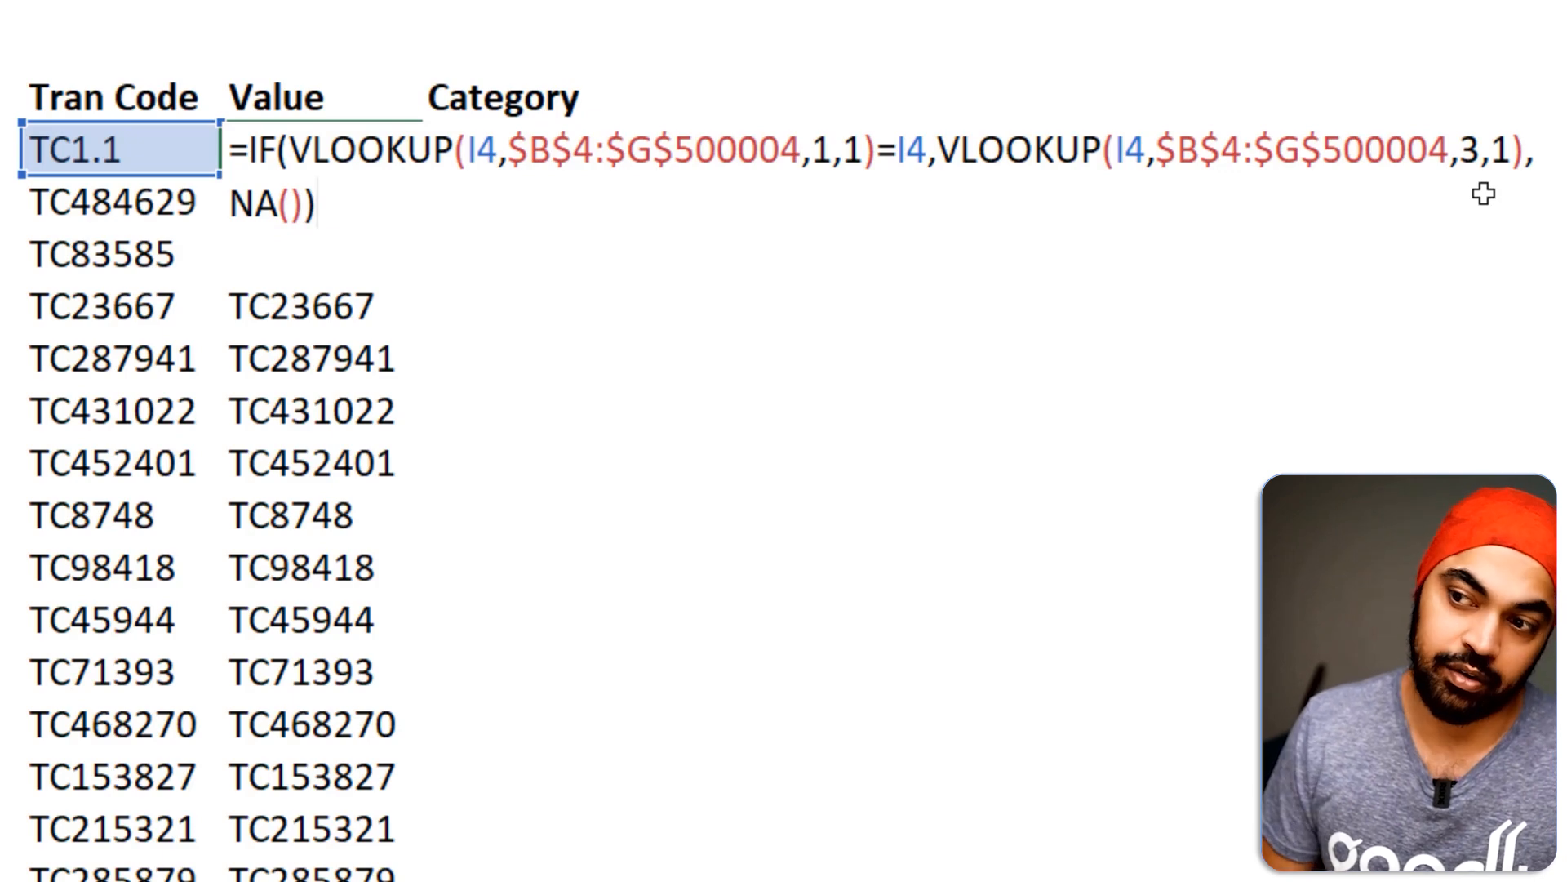
{"action": "key", "text": "Return"}
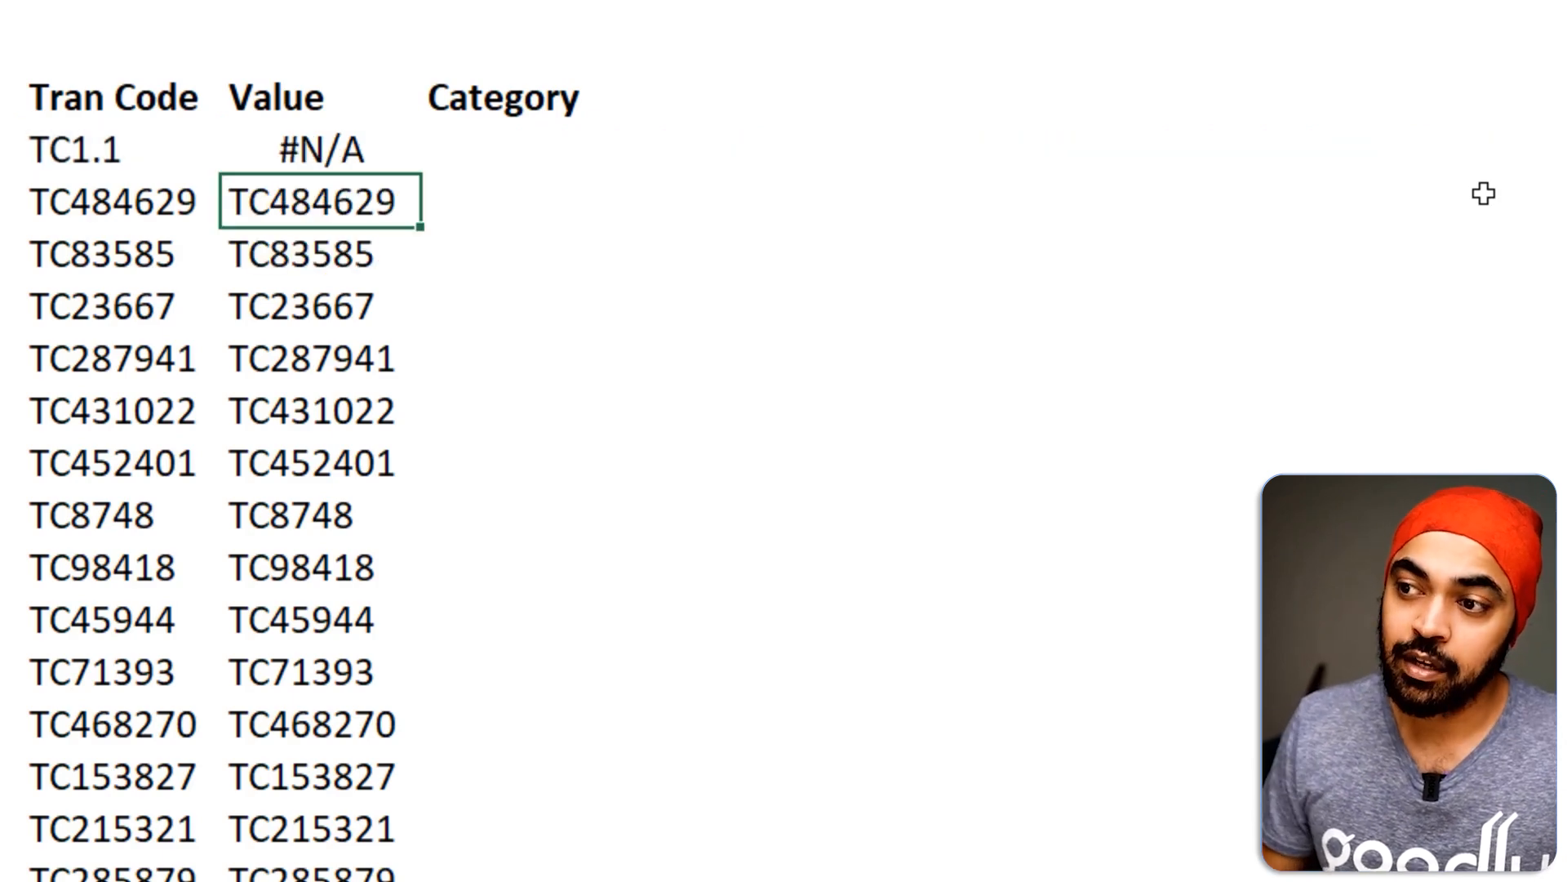
{"action": "left_click", "coordinate": [347, 154]}
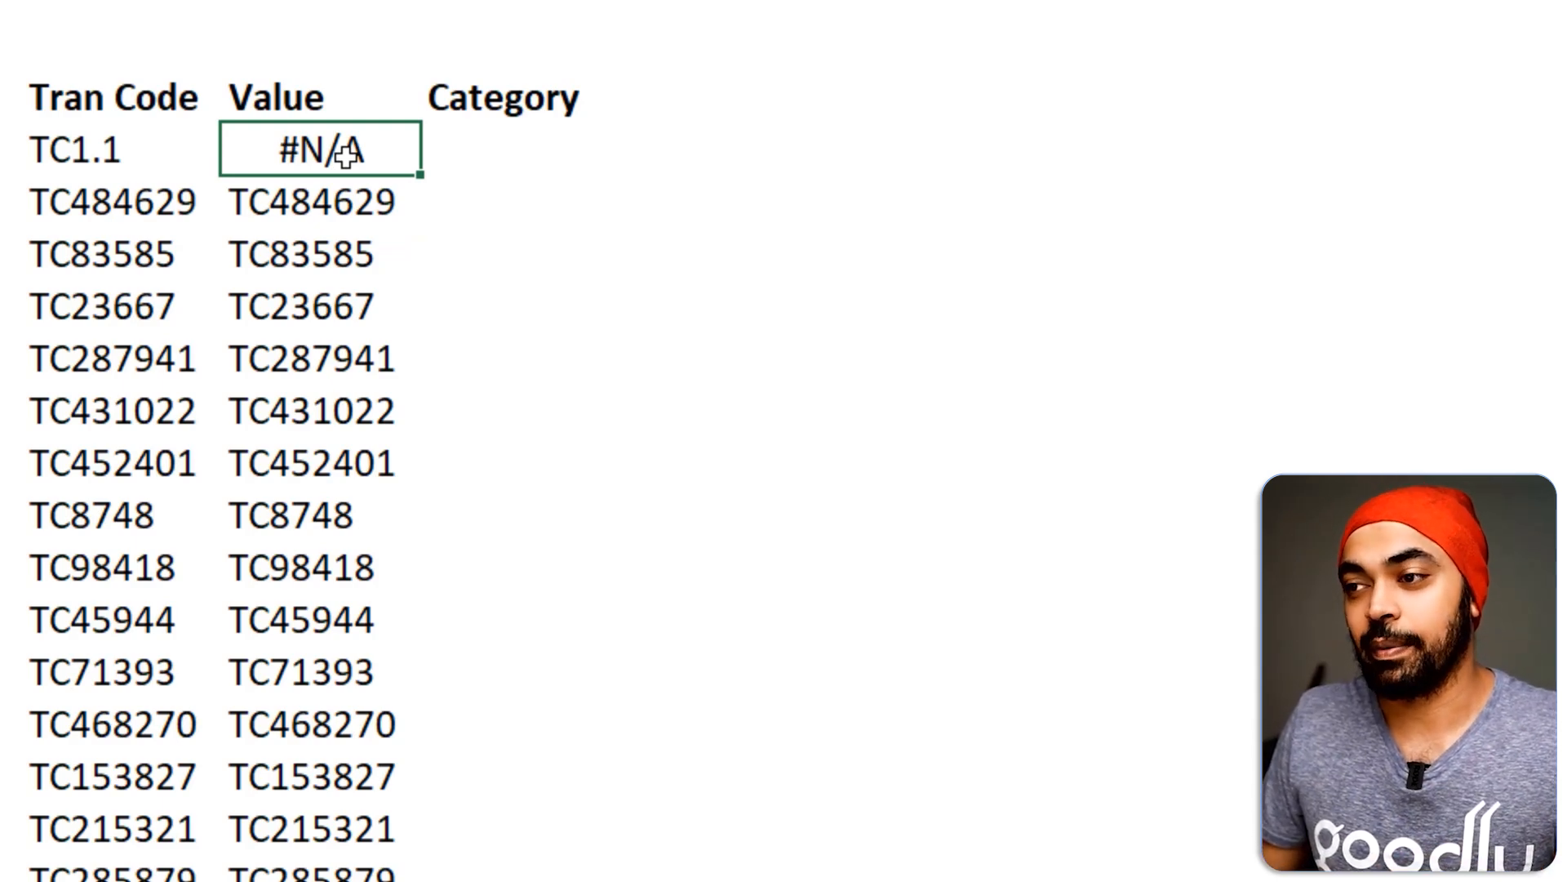
Mark the approximate-match argument 1 of both VLOOKUPs in J4 on screen and fill the formula down the Value column
{"action": "double_click", "coordinate": [347, 155]}
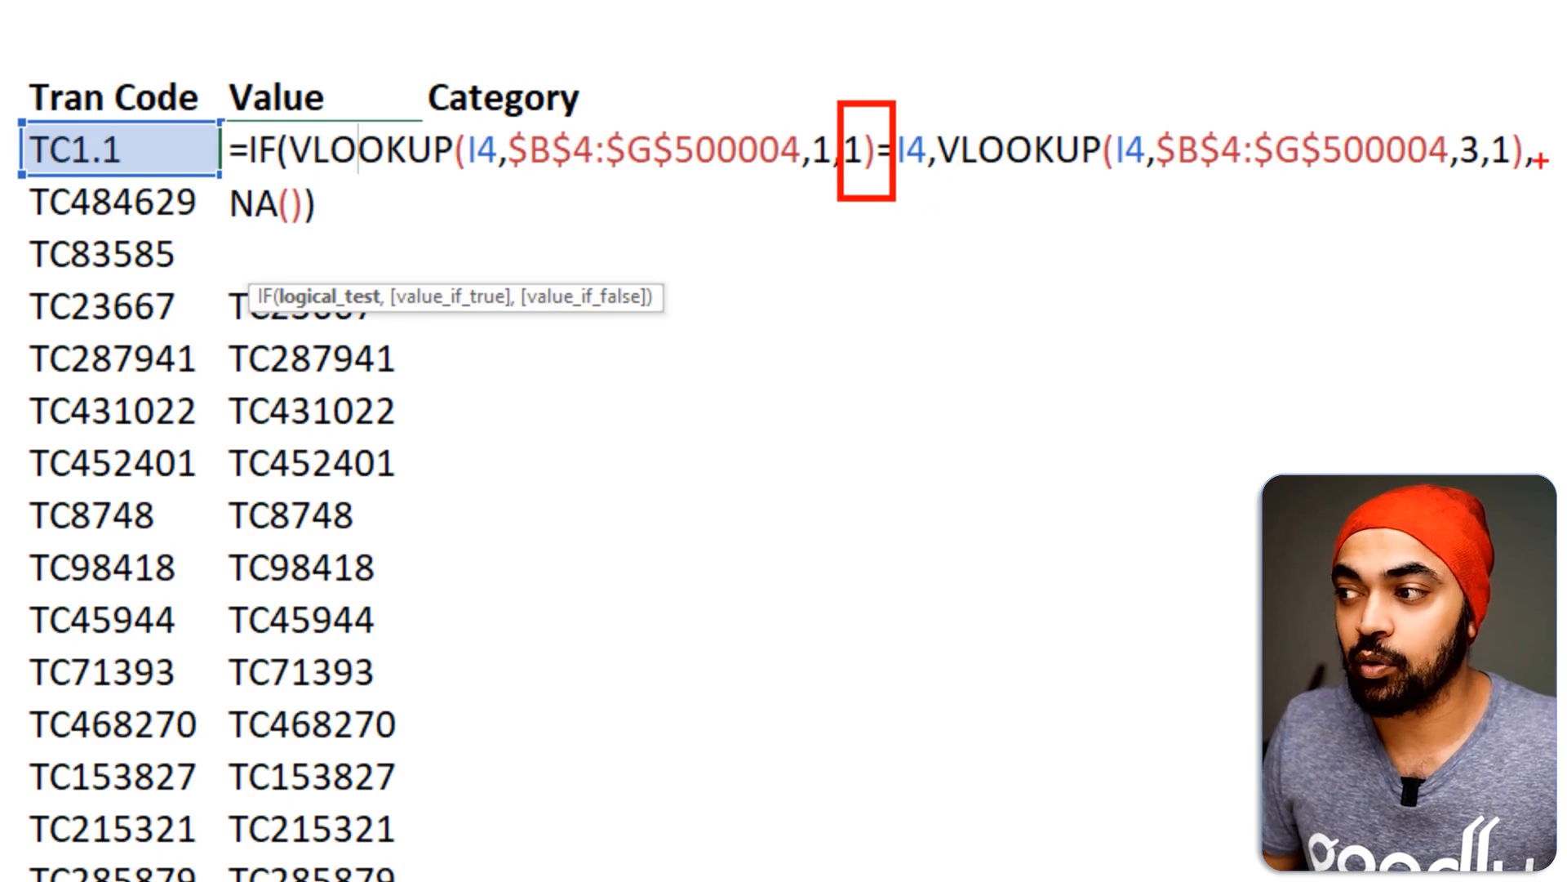
{"action": "left_click_drag", "start_coordinate": [1479, 106], "coordinate": [1524, 196]}
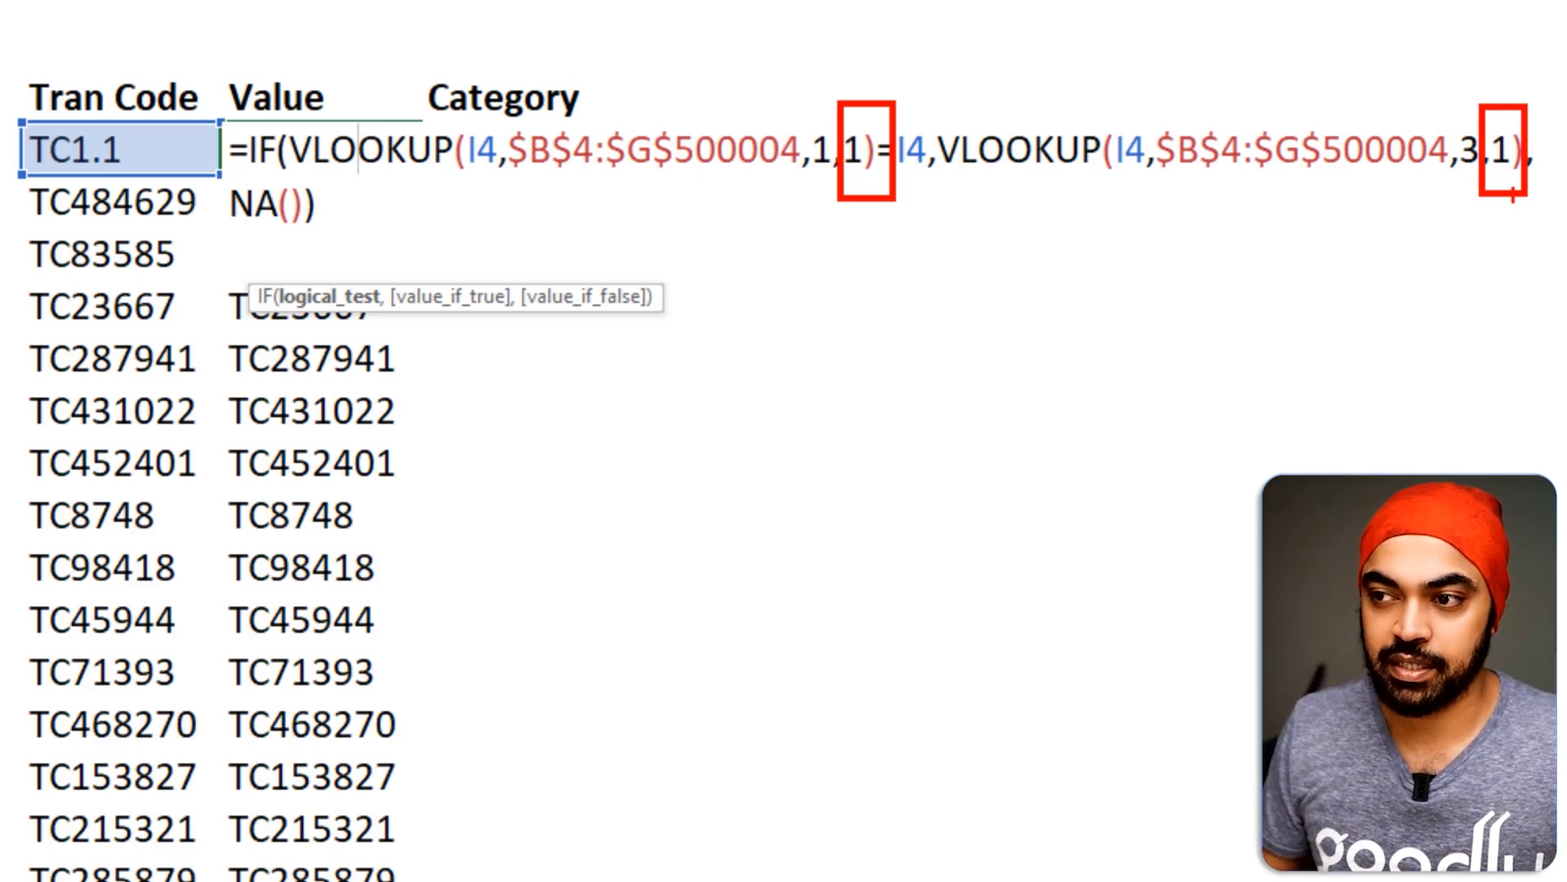
{"action": "key", "text": "Escape"}
{"action": "key", "text": "ctrl+Return"}
{"action": "double_click", "coordinate": [421, 174]}
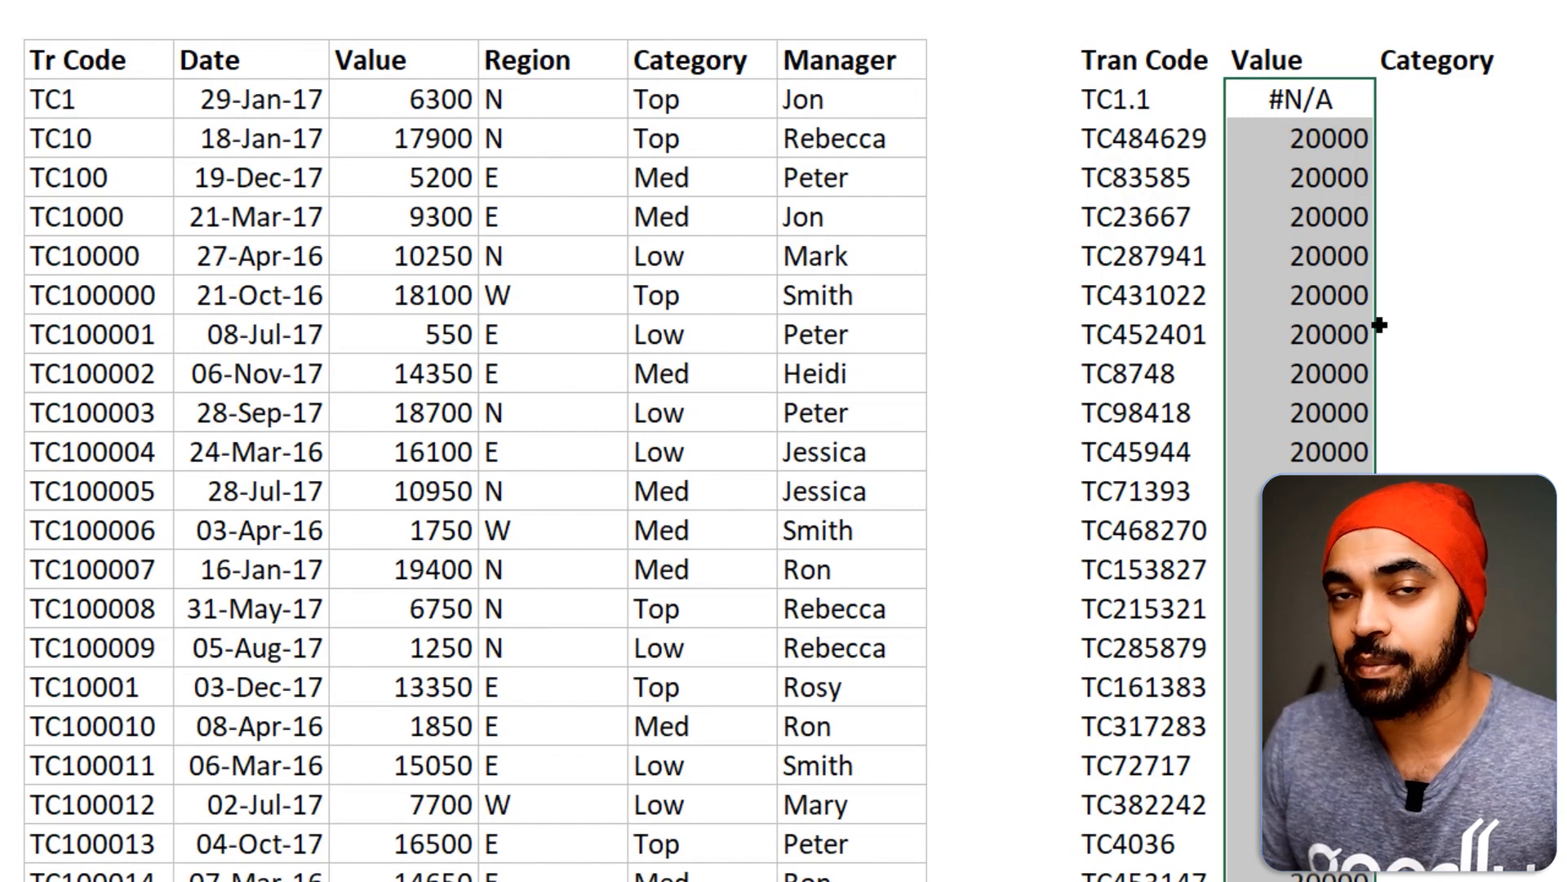
{"action": "left_click", "coordinate": [1315, 125]}
{"action": "key", "text": "F2"}
{"action": "key", "text": "Return"}
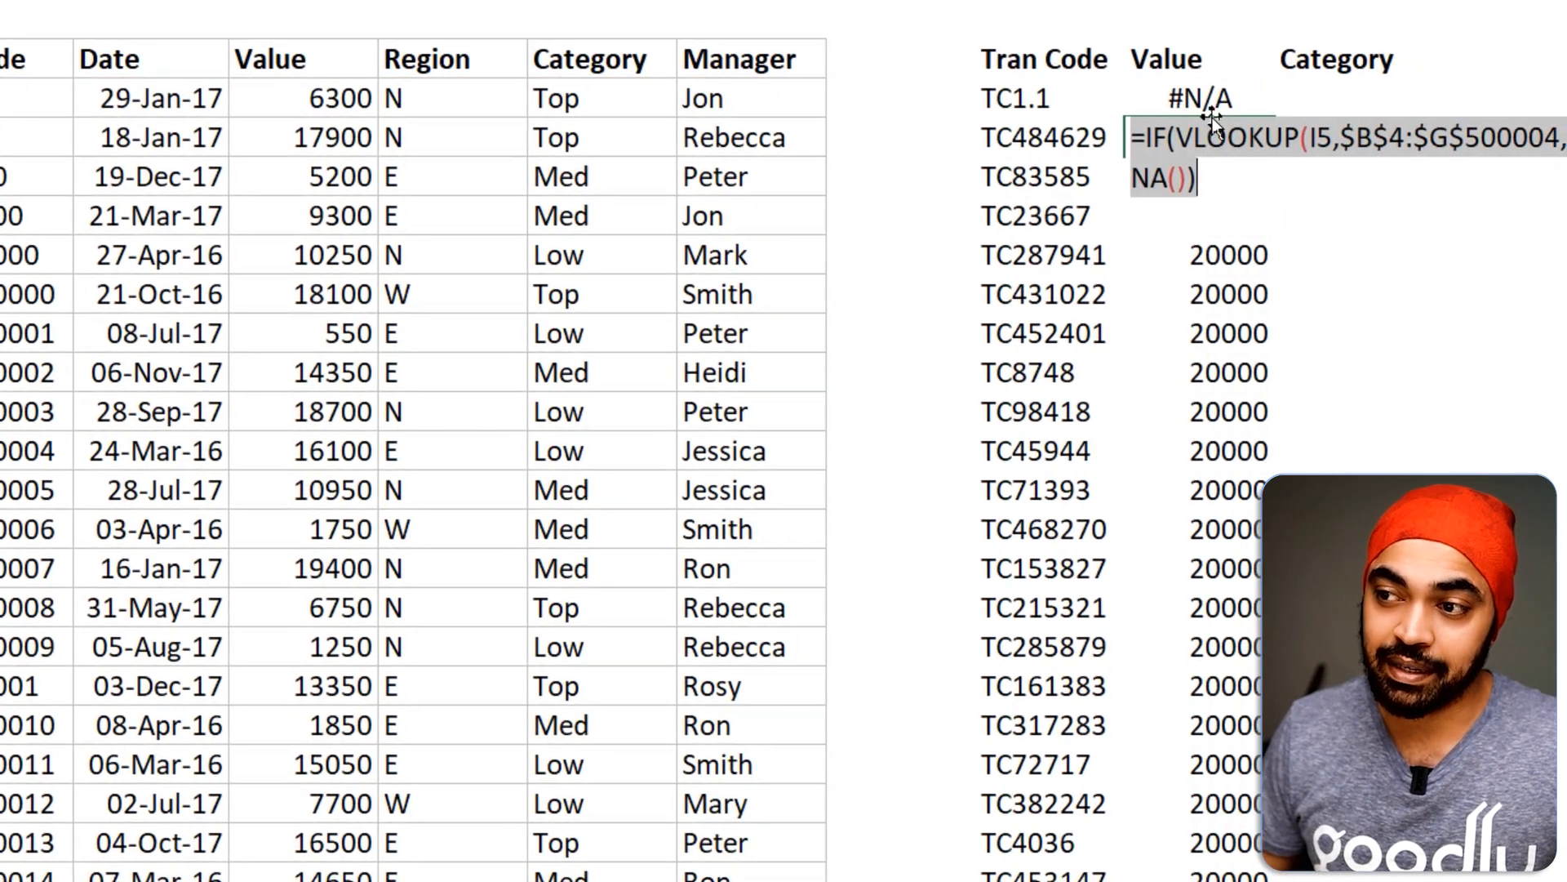
Copy the whole formula text from J4 into K4 under Category, keeping its references to I4 and $B$4:$G$500004 unchanged
{"action": "left_click", "coordinate": [1312, 107]}
{"action": "key", "text": "F2"}
{"action": "key", "text": "Return"}
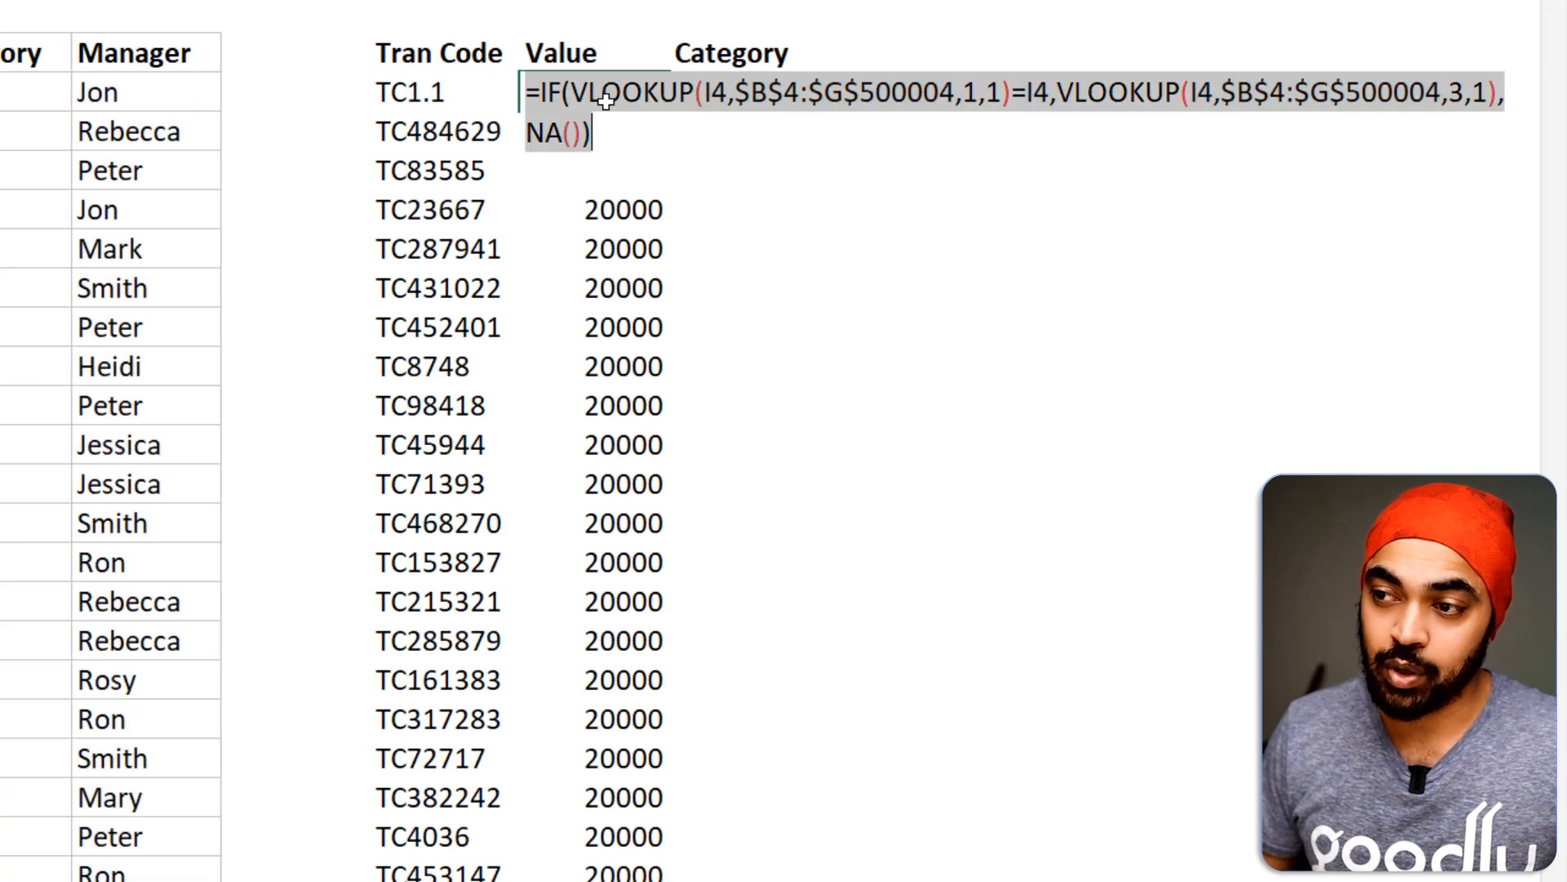
{"action": "left_click", "coordinate": [770, 99]}
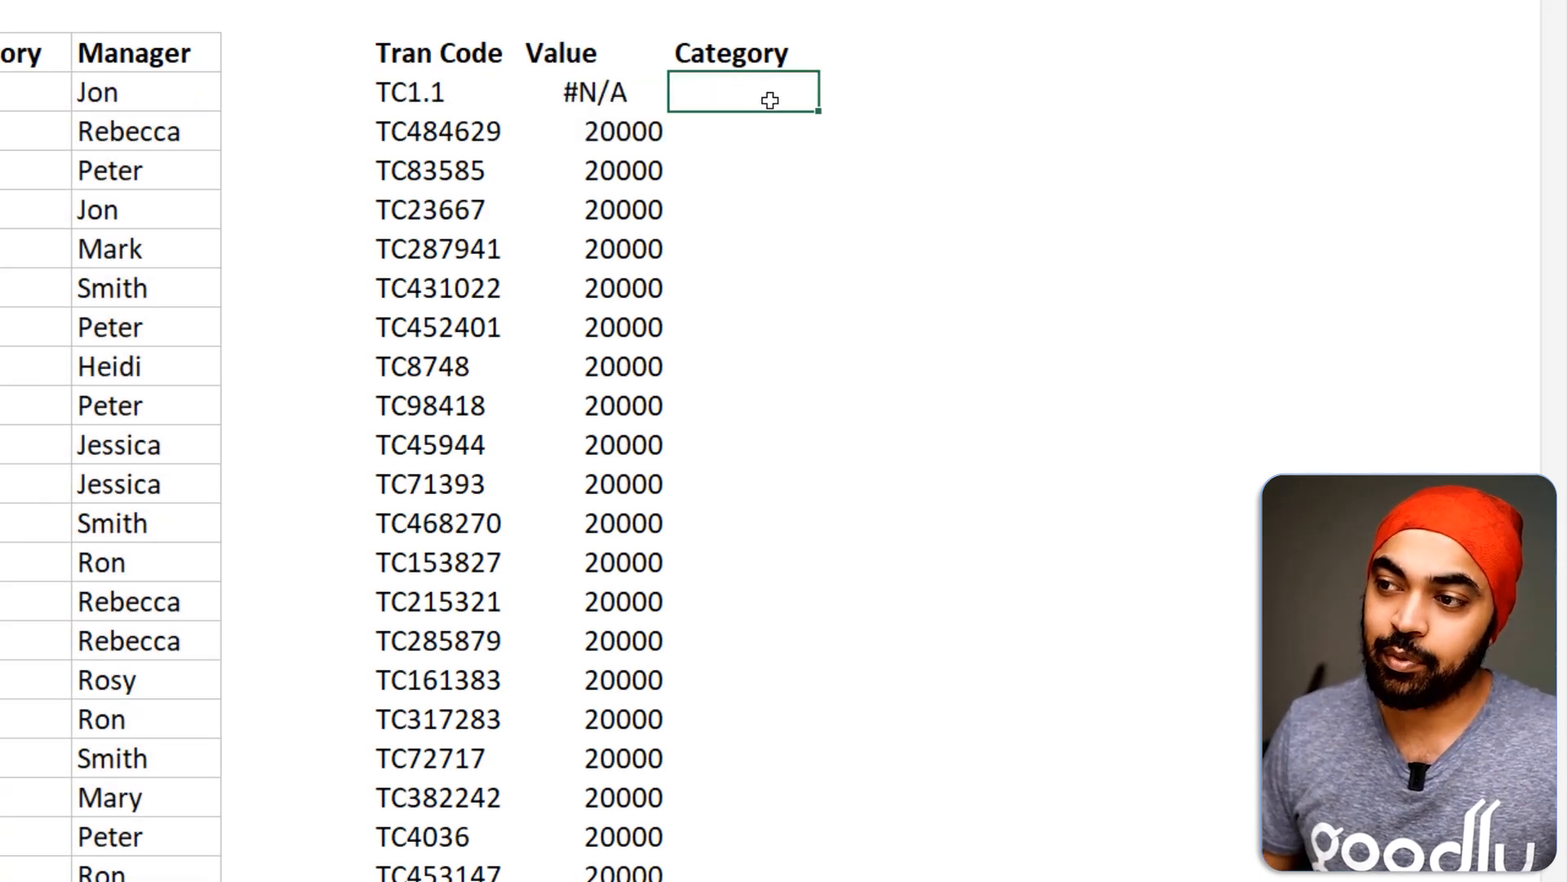
{"action": "double_click", "coordinate": [769, 99]}
{"action": "type", "text": "=IF(VLOOKUP(I4,$B$4:$G$500004,1,1)=I4,VLOOKUP(I4,$B$4:$G$500004,3,1),NA())"}
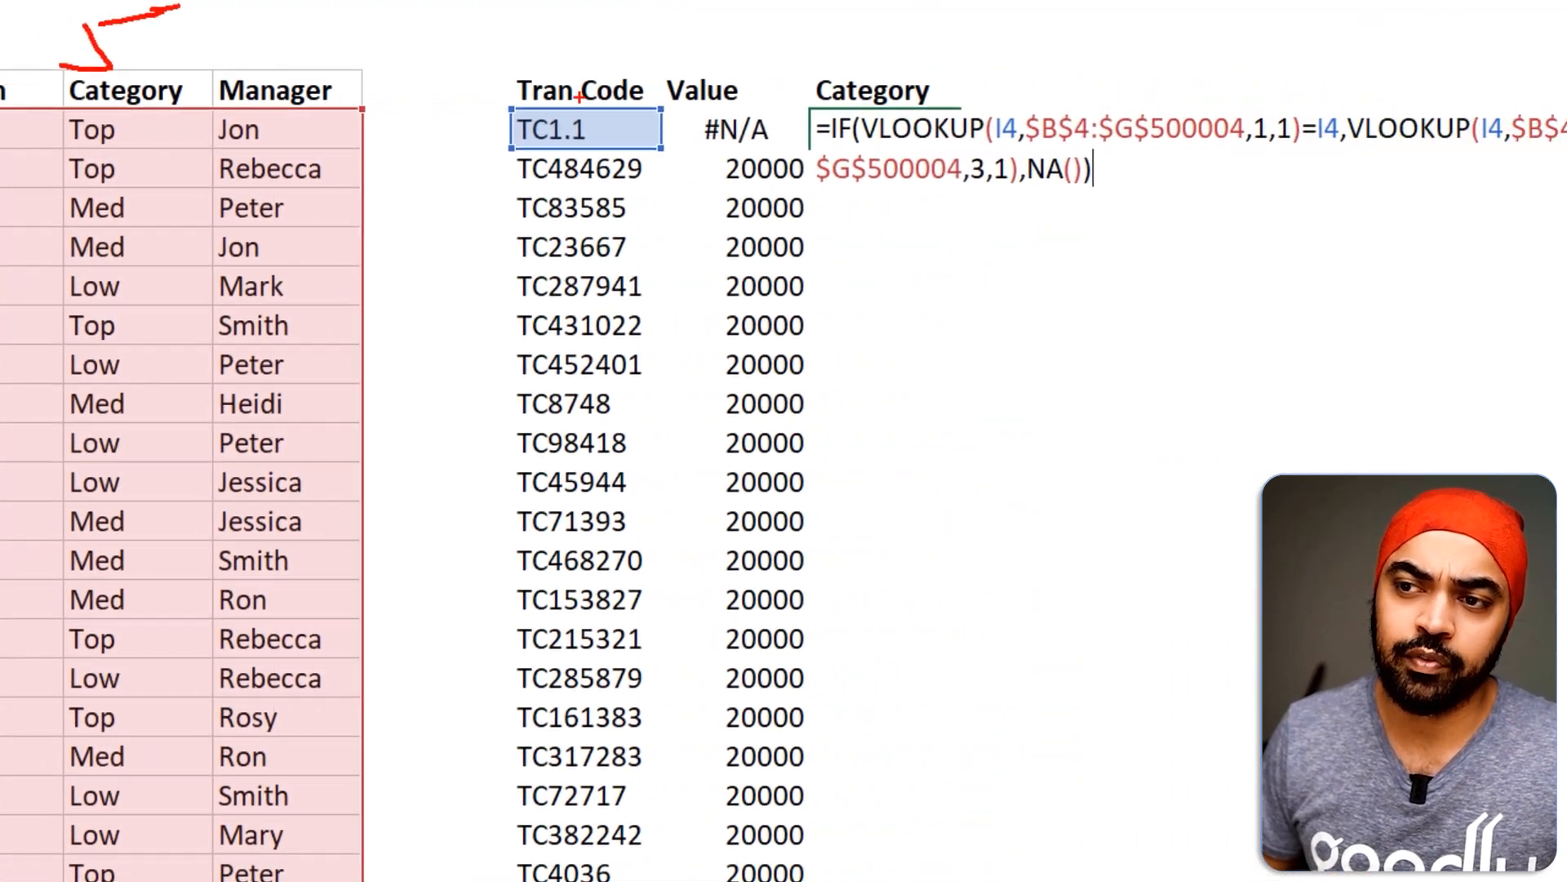
Set the second VLOOKUP's column index in K4 to 5 and fill the formula down the Category column
{"action": "left_click", "coordinate": [862, 170]}
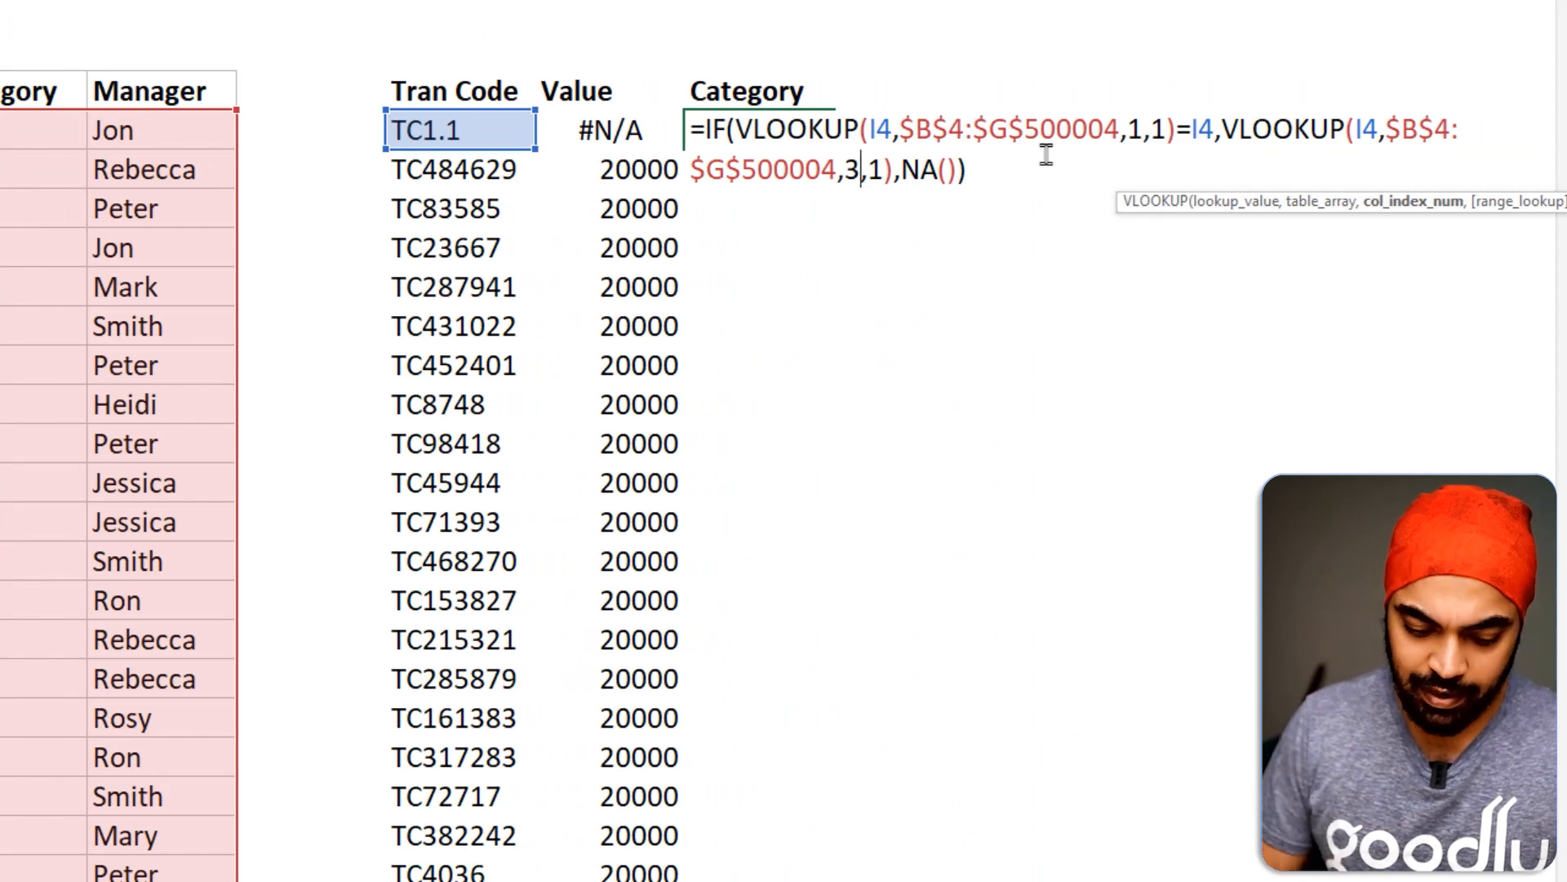
{"action": "key", "text": "Left"}
{"action": "key", "text": "Delete"}
{"action": "type", "text": "5"}
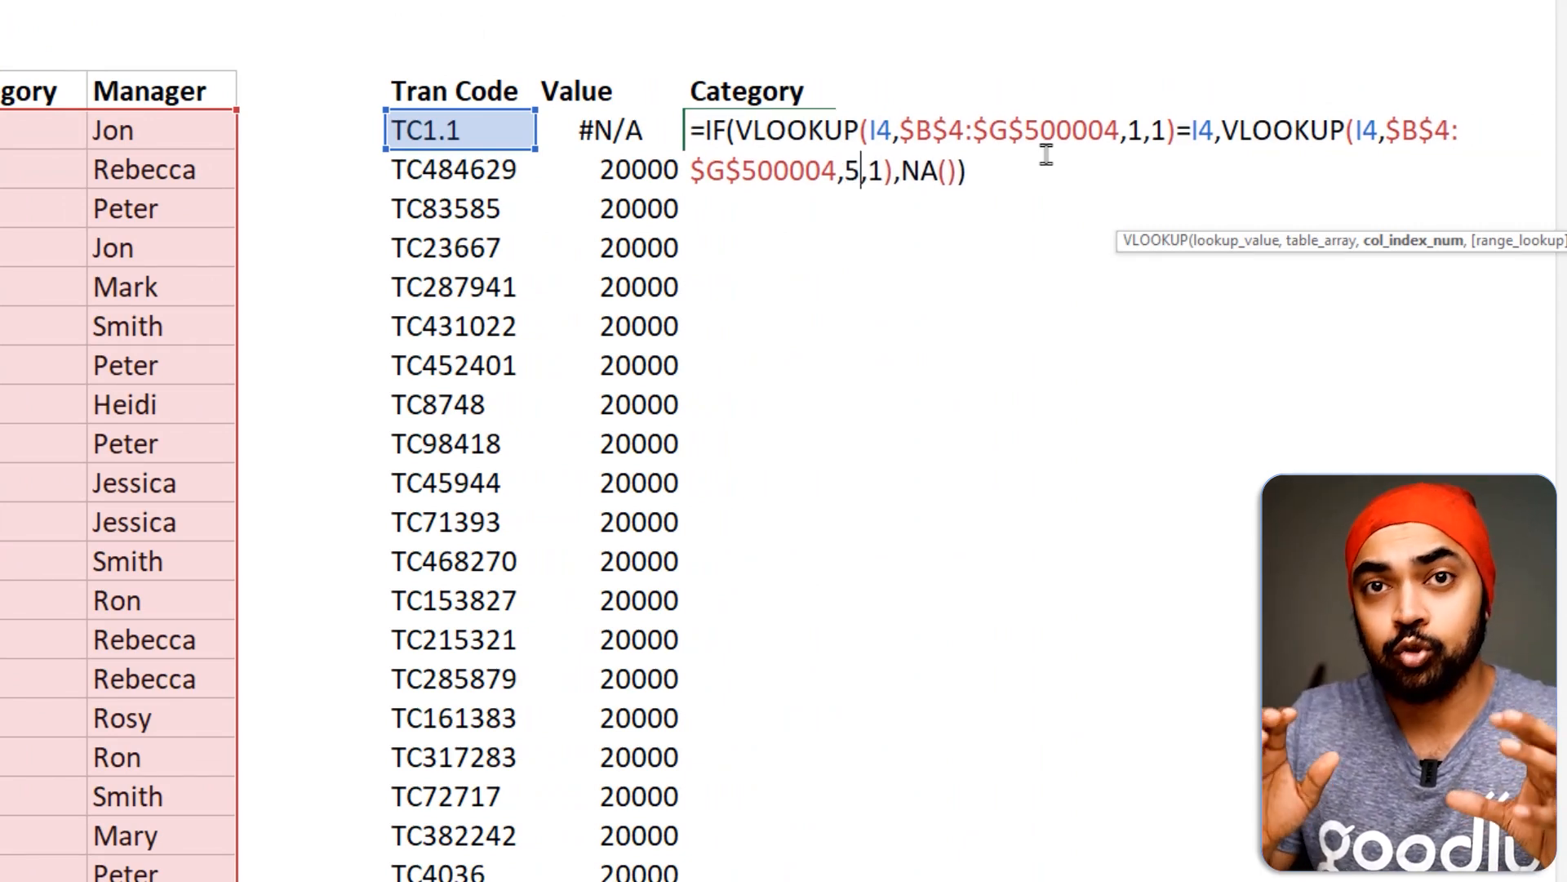
{"action": "key", "text": "Return"}
{"action": "key", "text": "Up"}
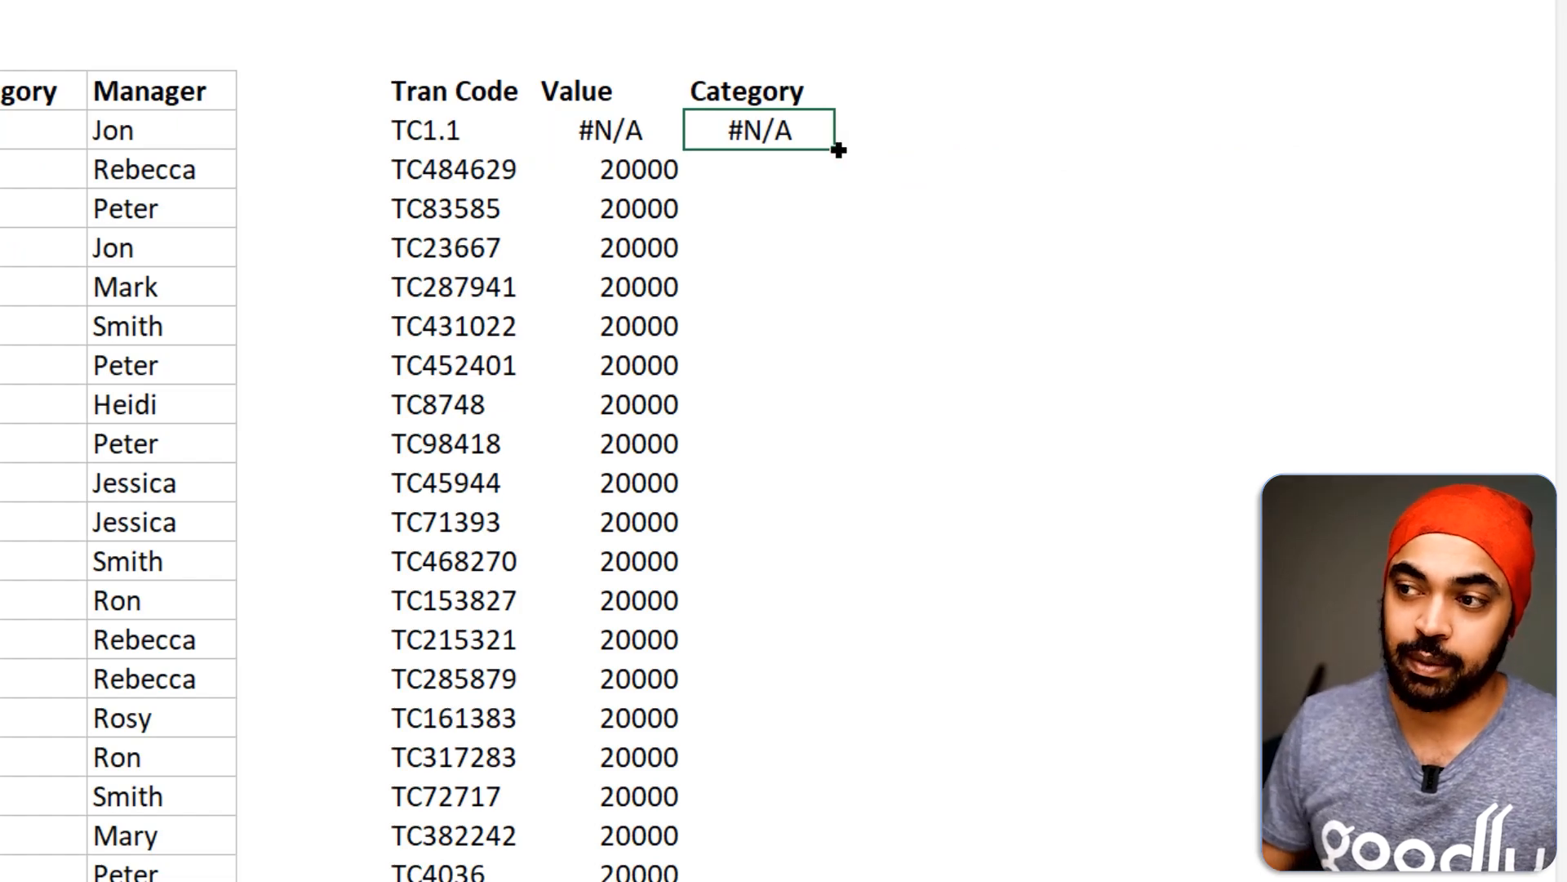
{"action": "double_click", "coordinate": [837, 149]}
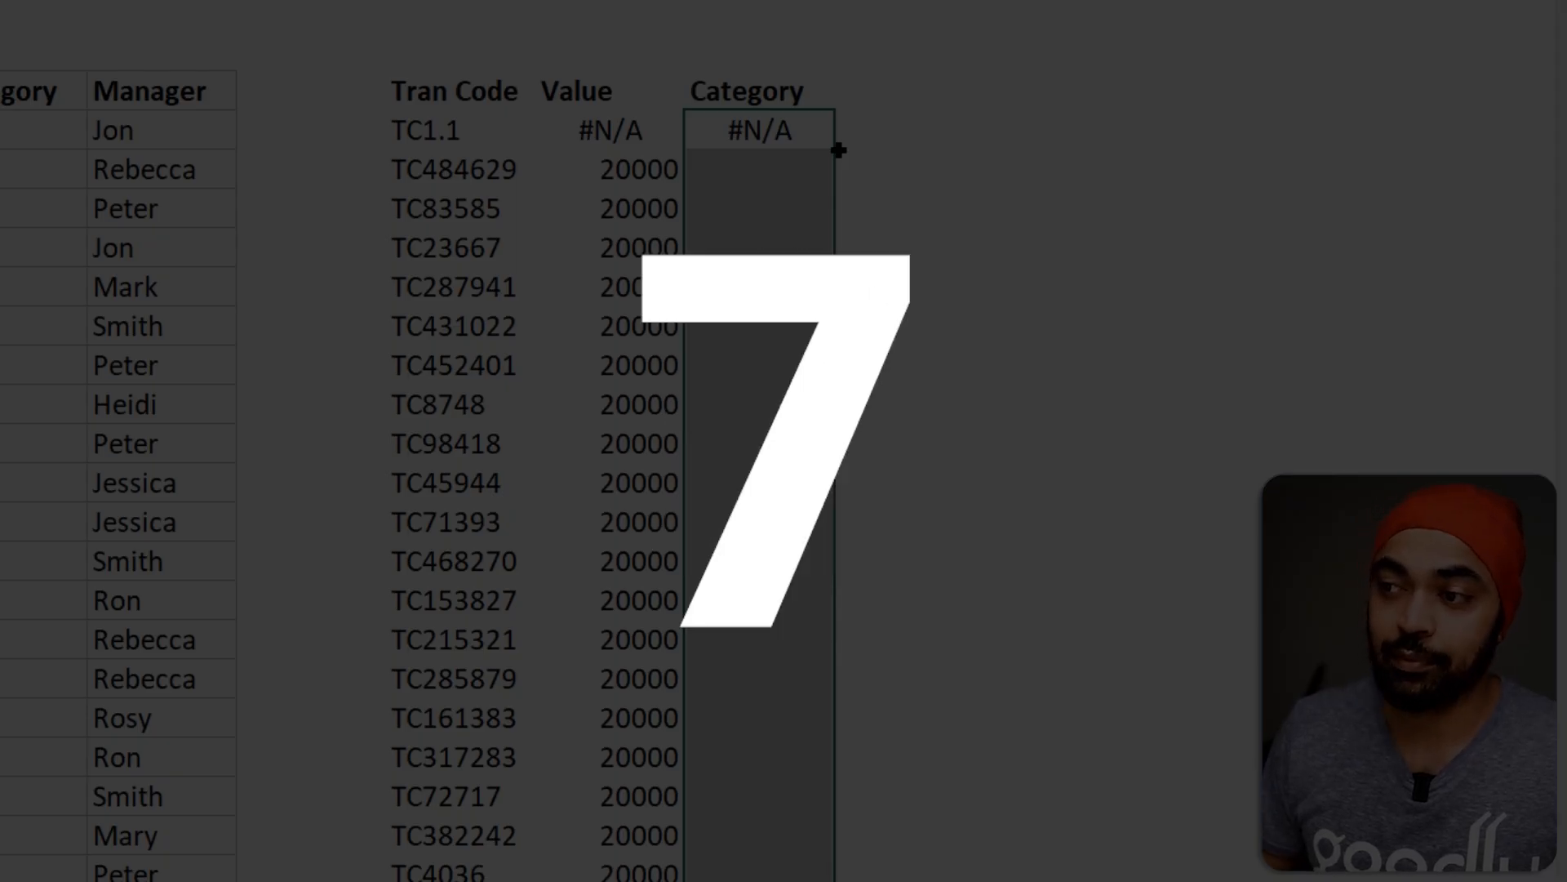